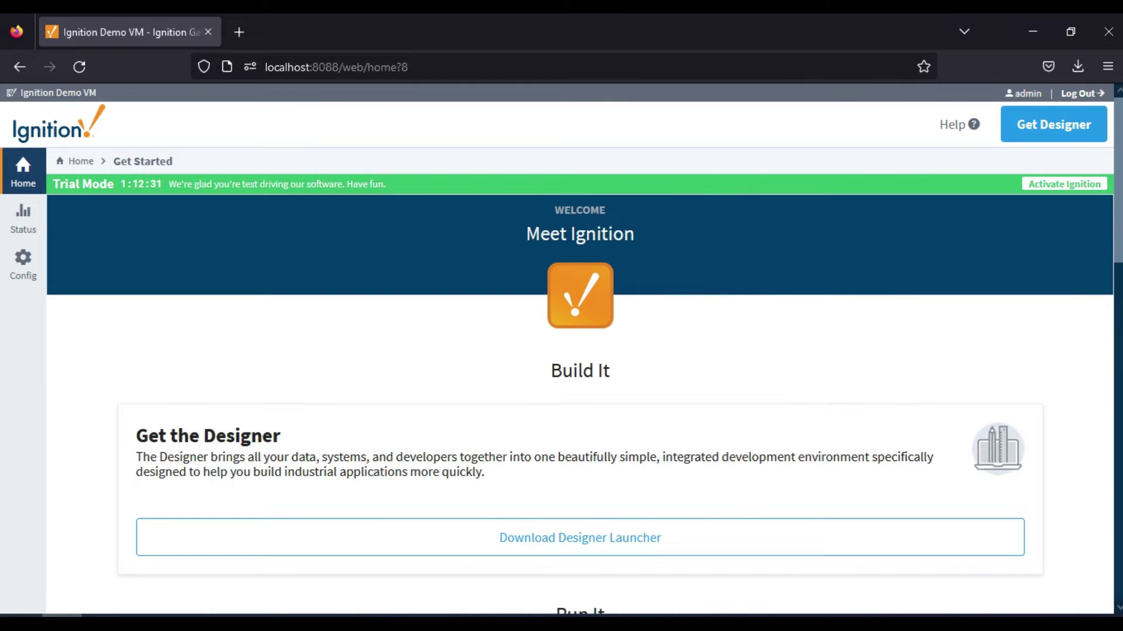
Open the OPC UA device connections list in the gateway configuration
click(25, 266)
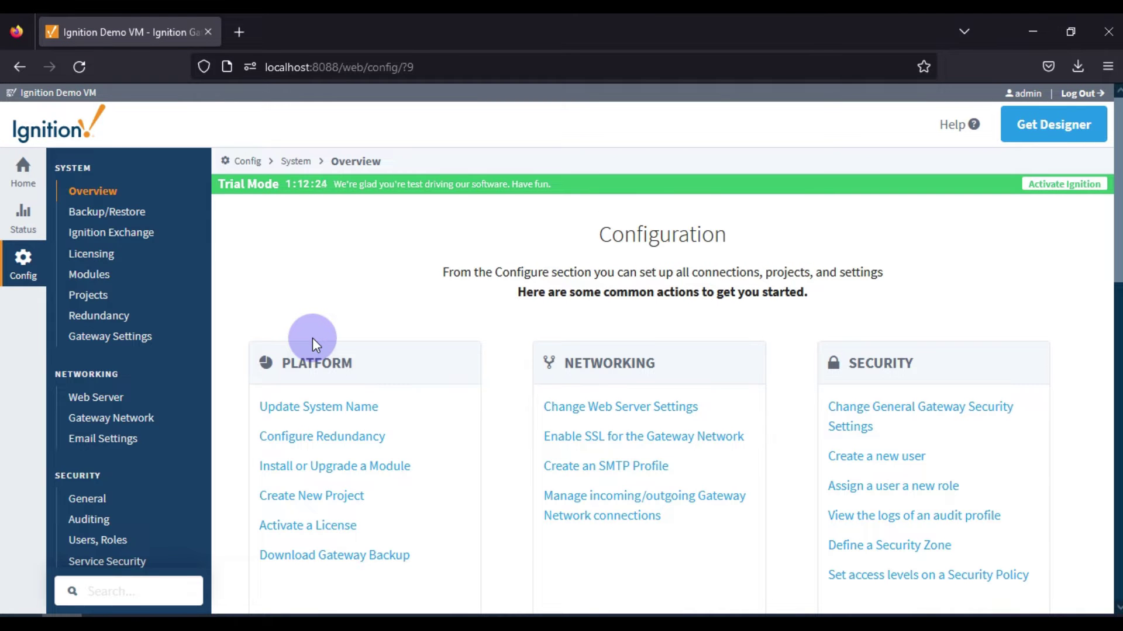
scroll(292, 338, down, 5)
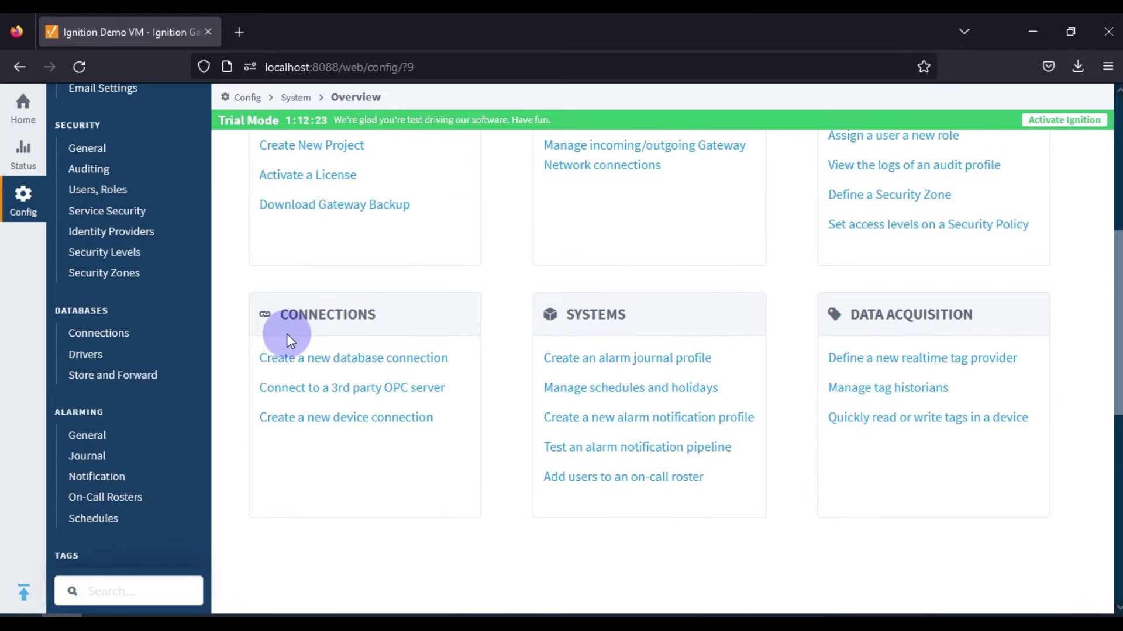
scroll(286, 338, up, 1)
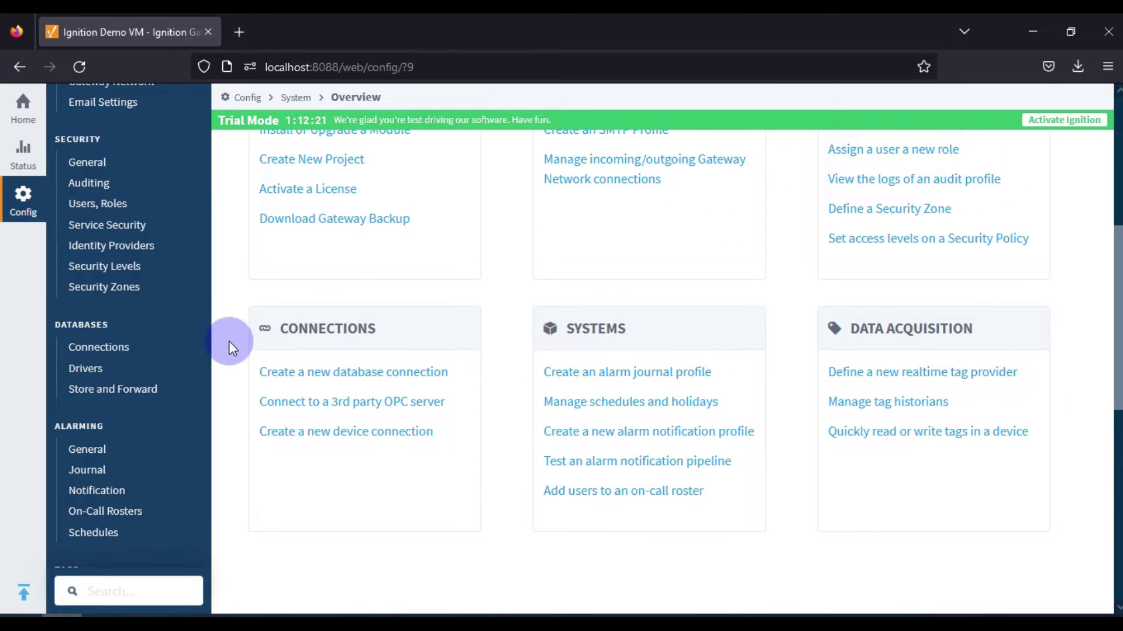
scroll(228, 342, down, 6)
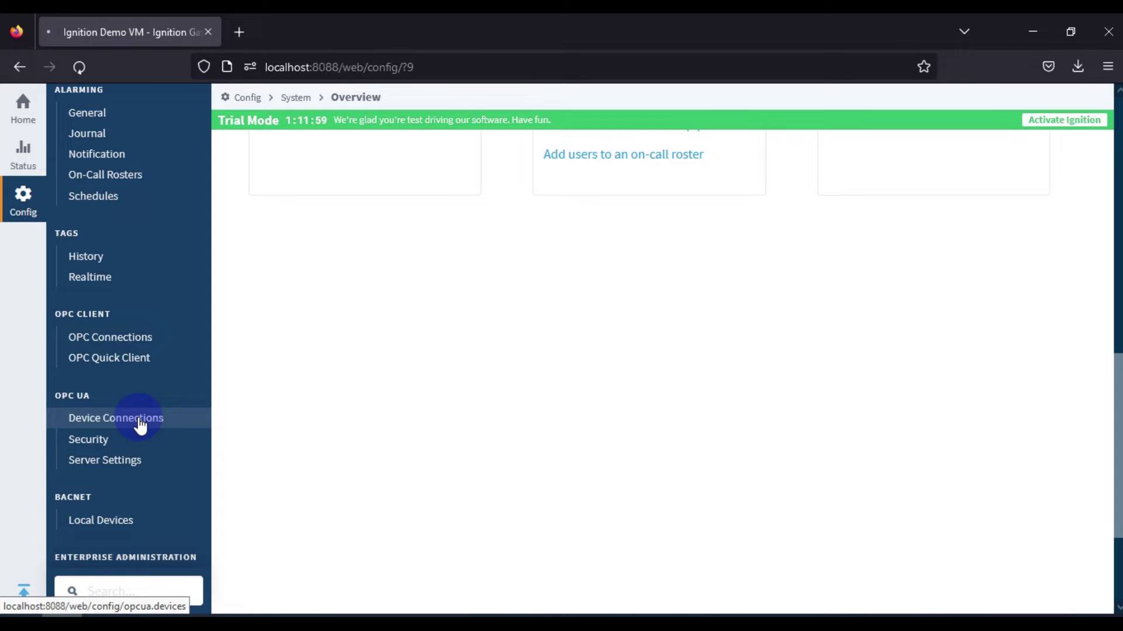
click(139, 425)
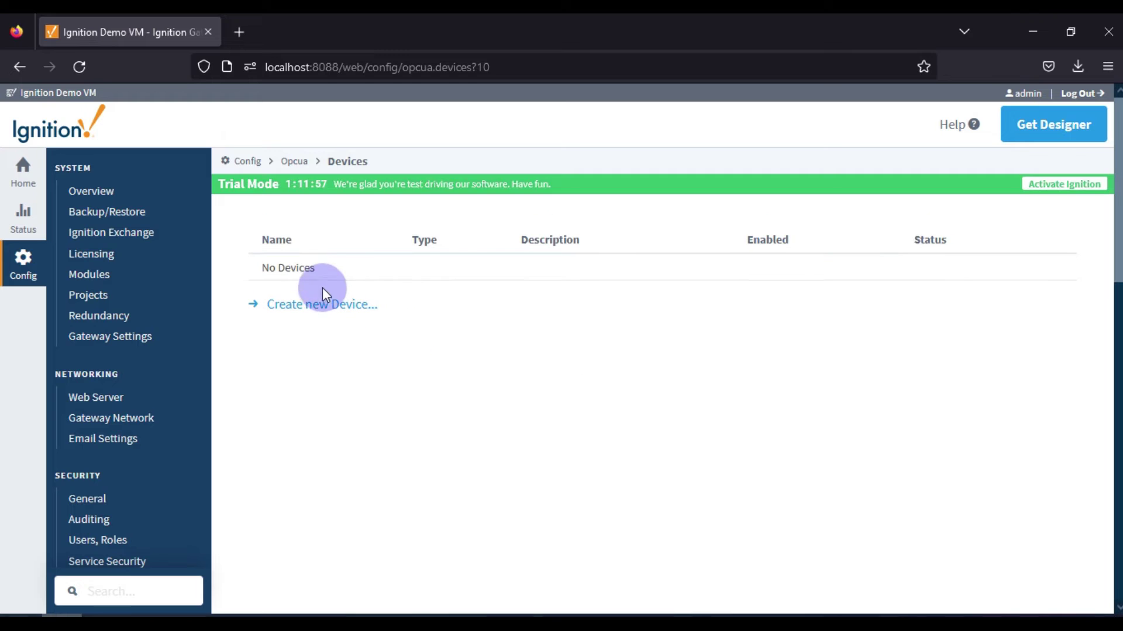
triple_click(329, 272)
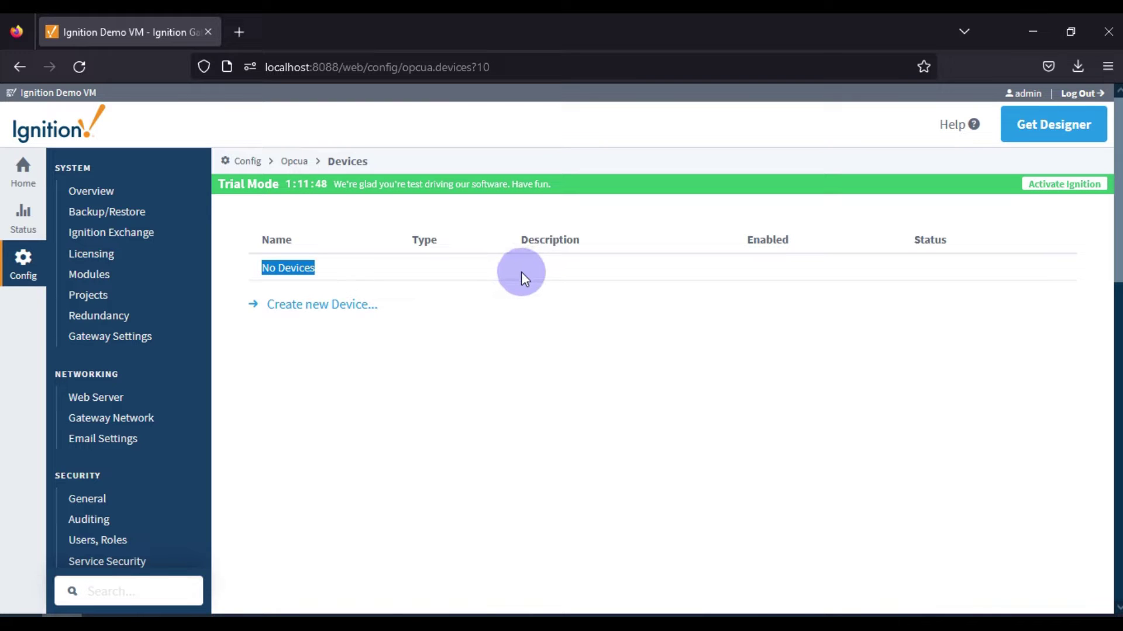
Start creating a new device connection that uses the Modbus TCP driver
click(313, 310)
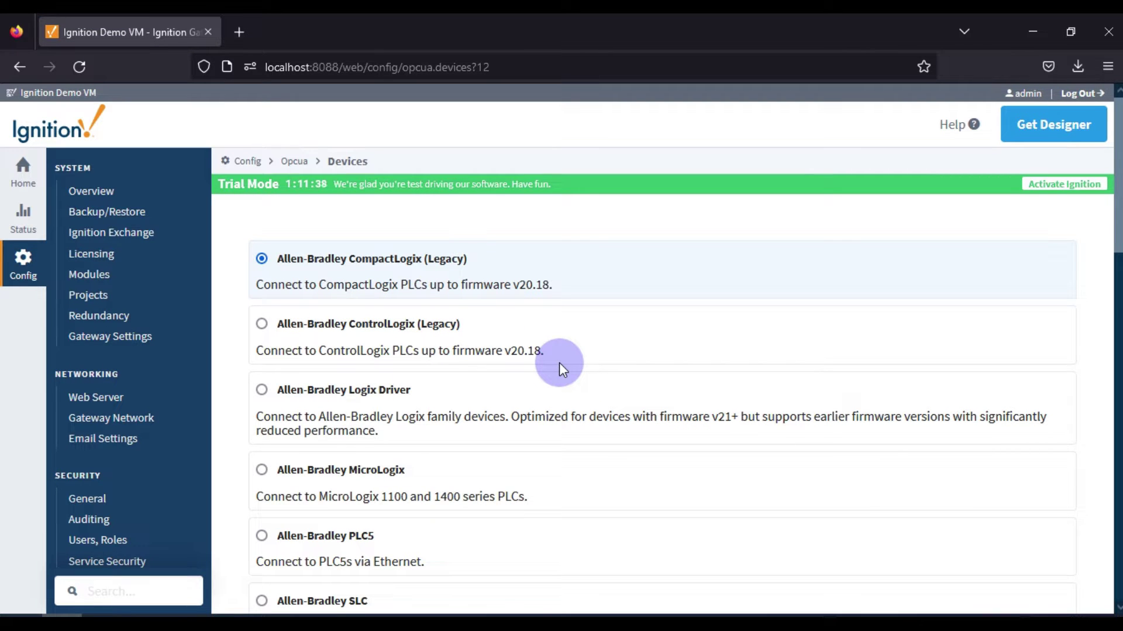
scroll(559, 363, down, 5)
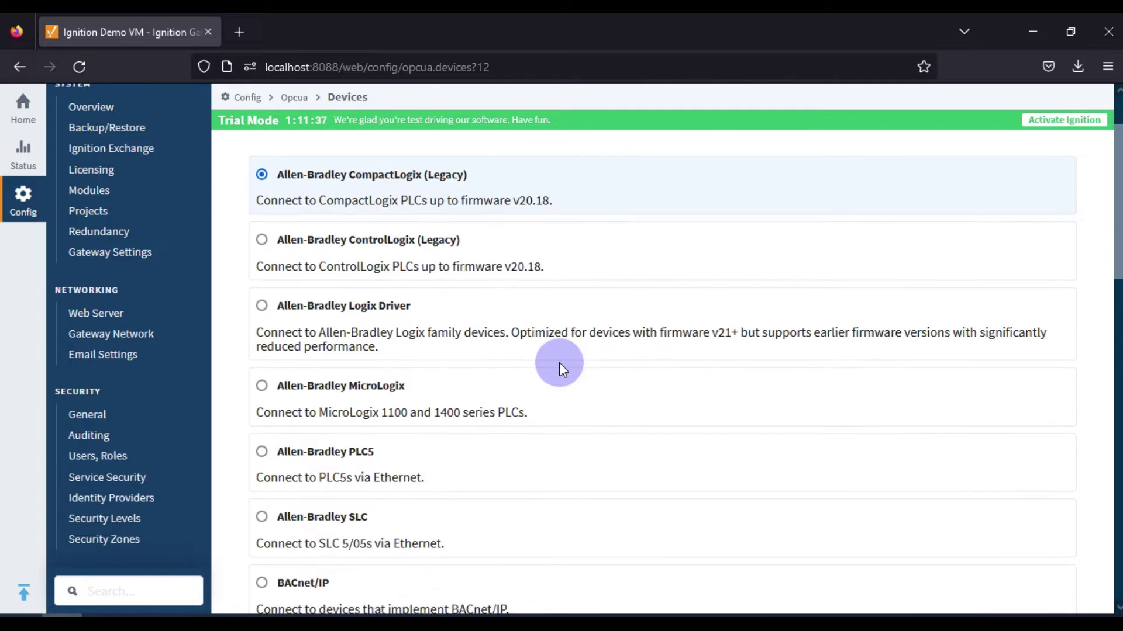
scroll(559, 363, down, 3)
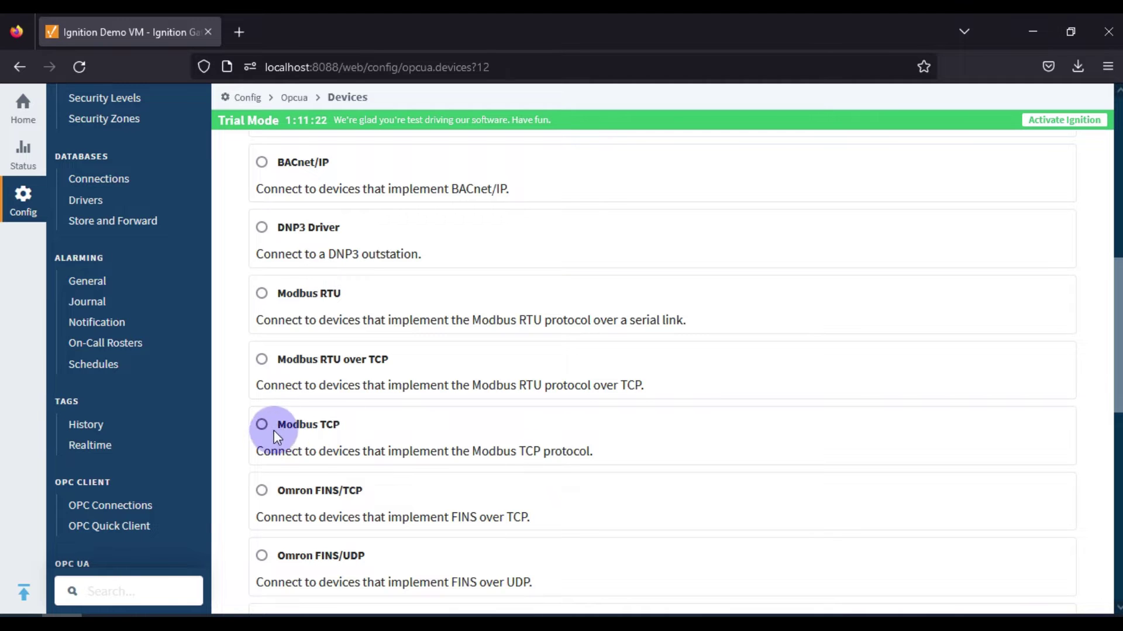
click(303, 430)
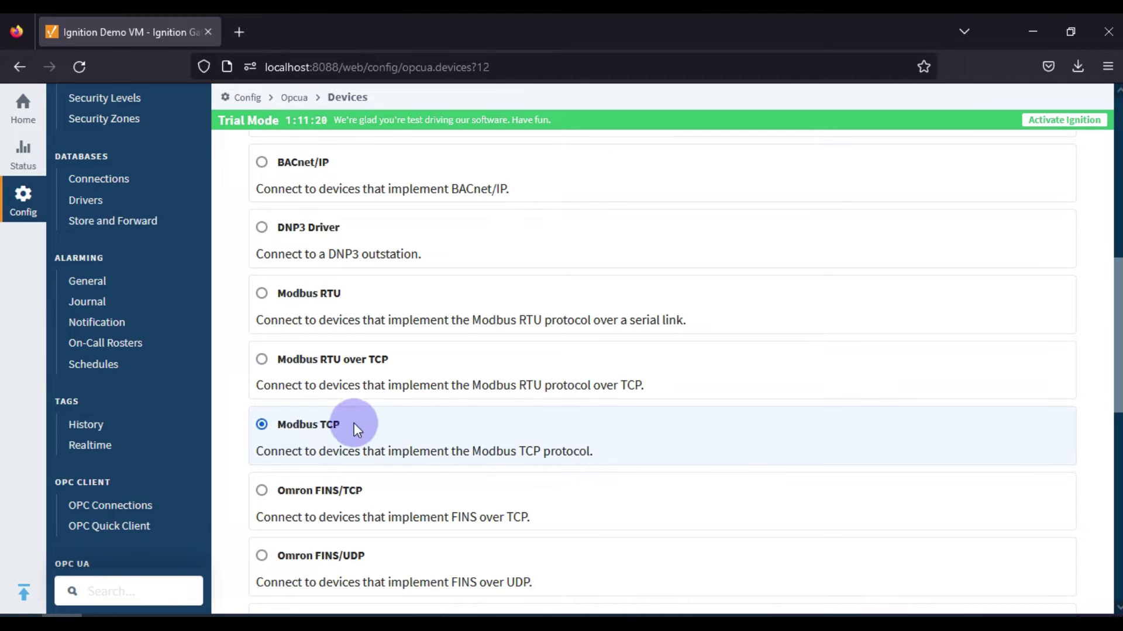
scroll(458, 429, down, 2)
scroll(609, 499, down, 8)
click(657, 529)
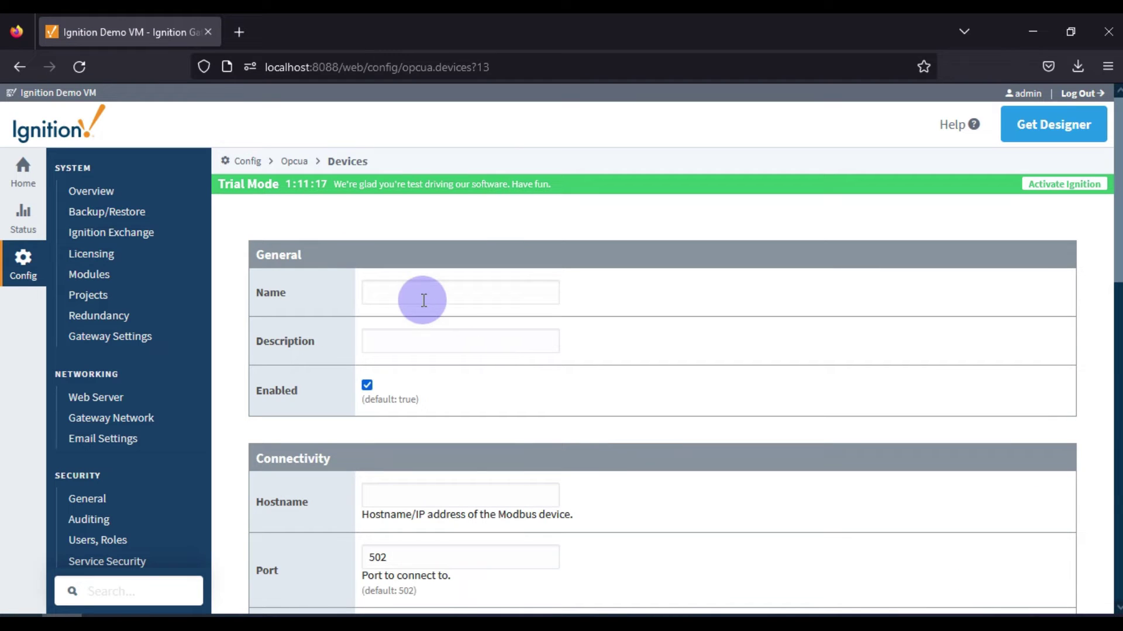
Name the new Modbus device MBTCP, leaving its description empty and the device enabled
click(423, 300)
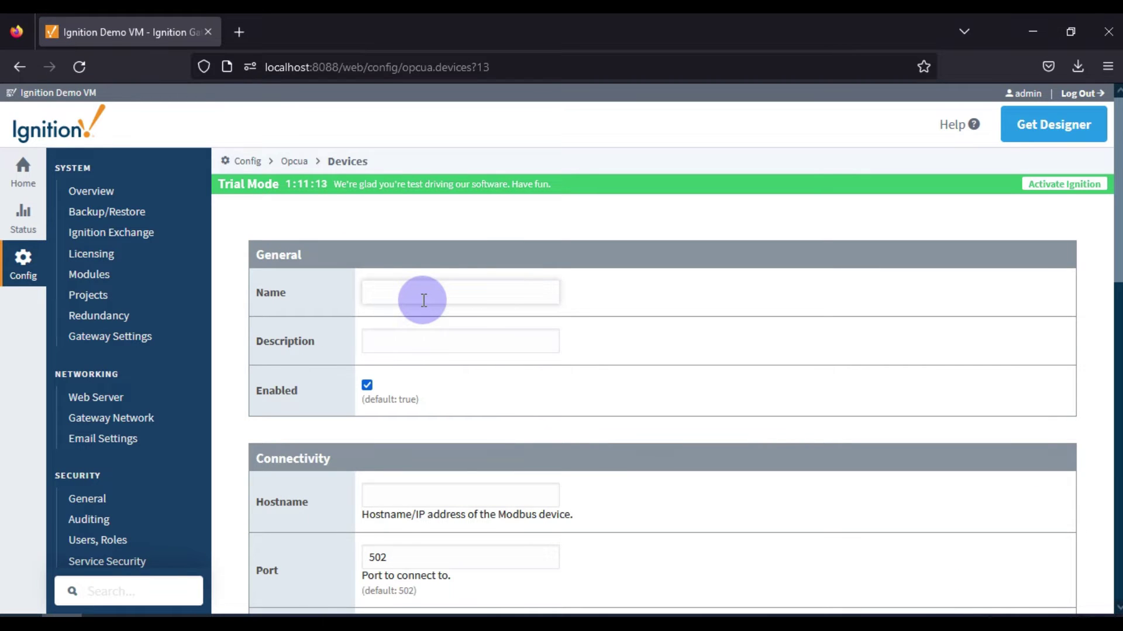
text(MBTCP)
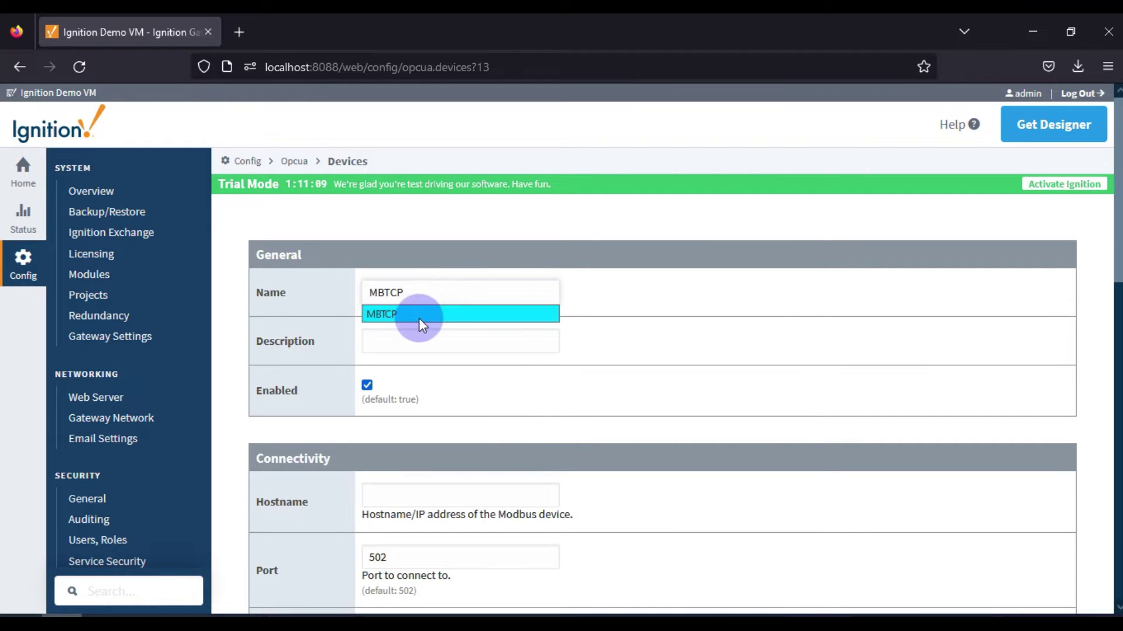
click(418, 318)
key(Tab)
key(Tab)
key(Tab)
Return from the Modbus Slave window to the device form and set the hostname to 127.0.0.1
scroll(421, 327, down, 3)
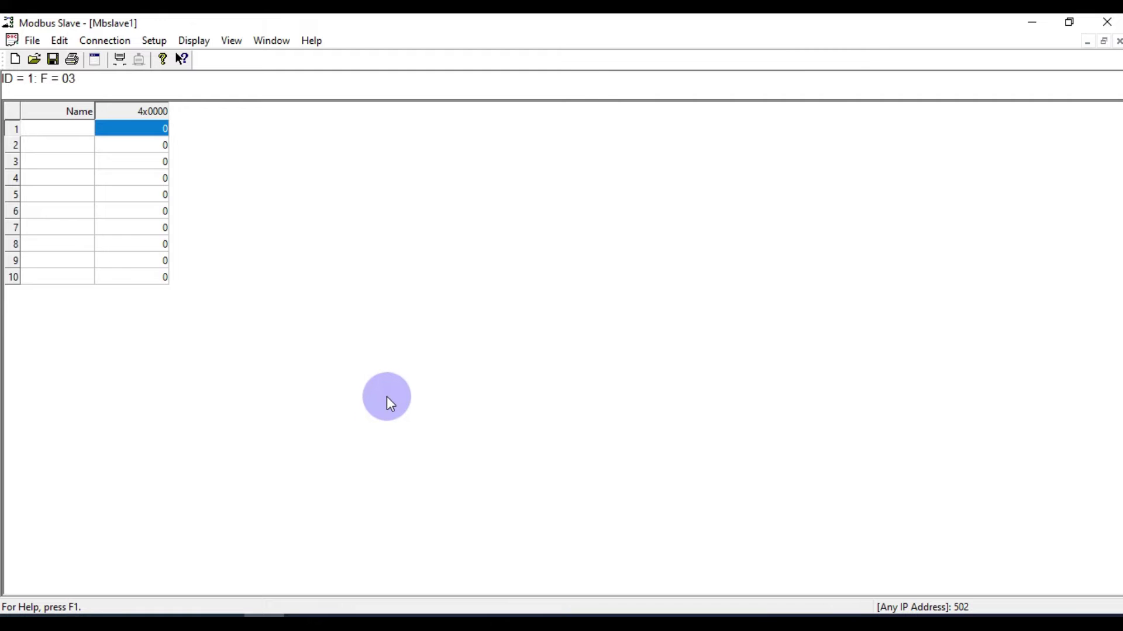
click(1030, 24)
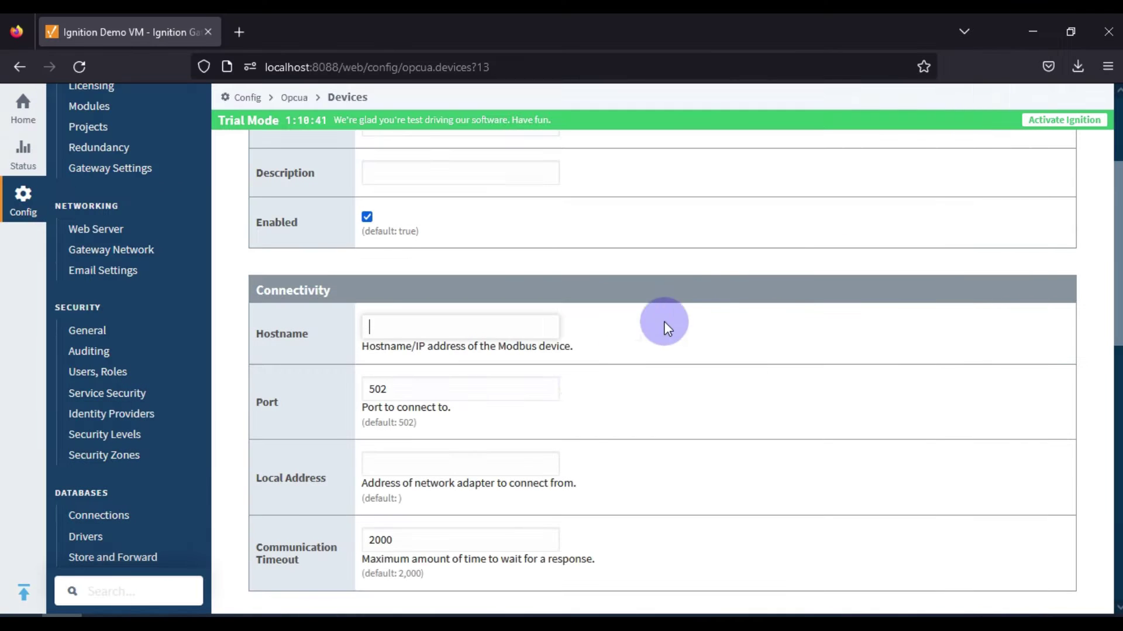
text(127)
key(Down)
key(Return)
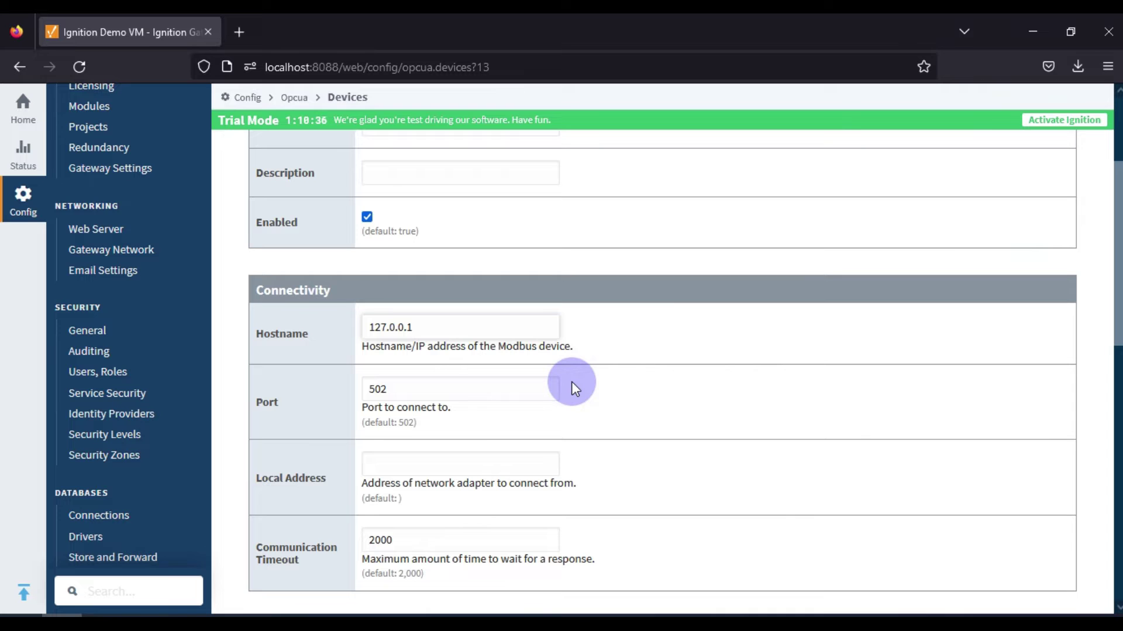
Keep port 502 for the connection and create the new Modbus TCP device
drag(446, 388, 267, 391)
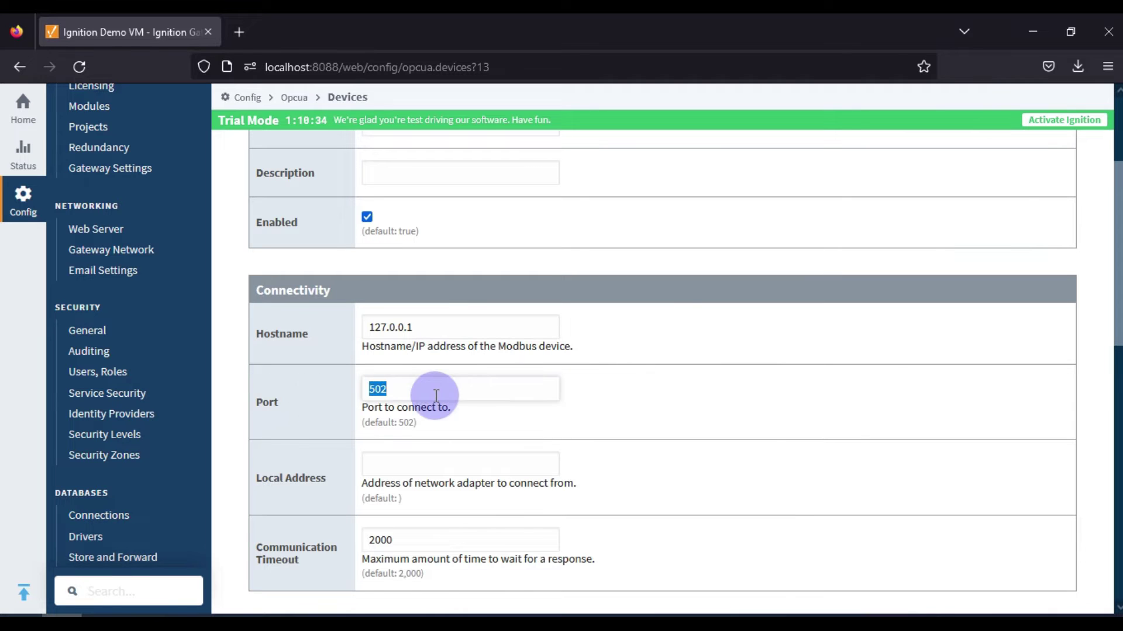
click(469, 391)
scroll(483, 399, down, 3)
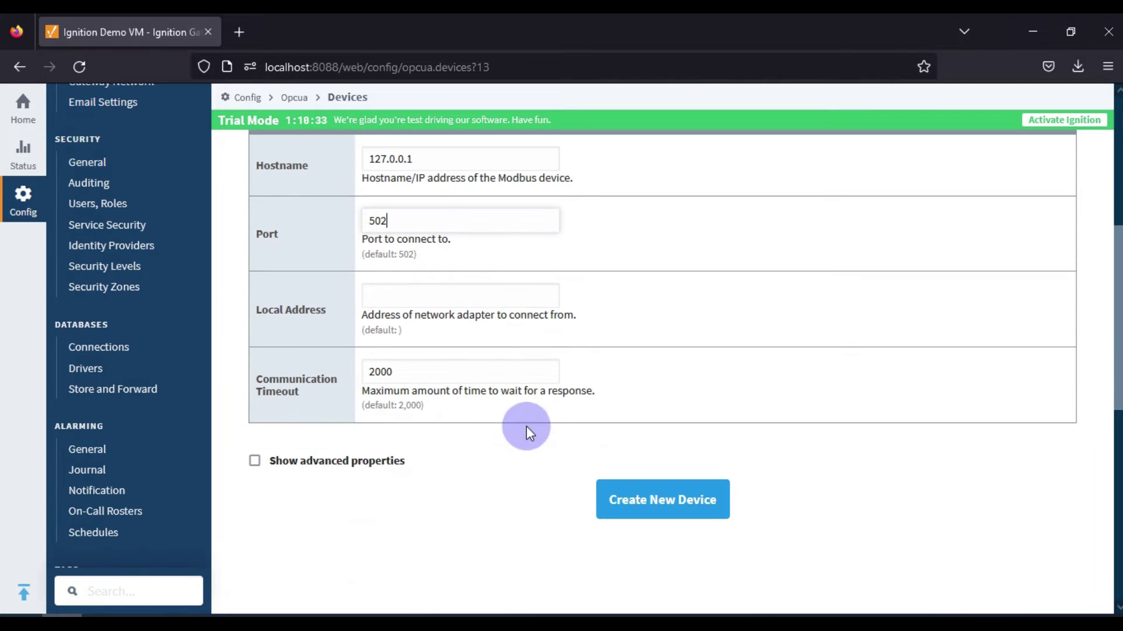
click(636, 500)
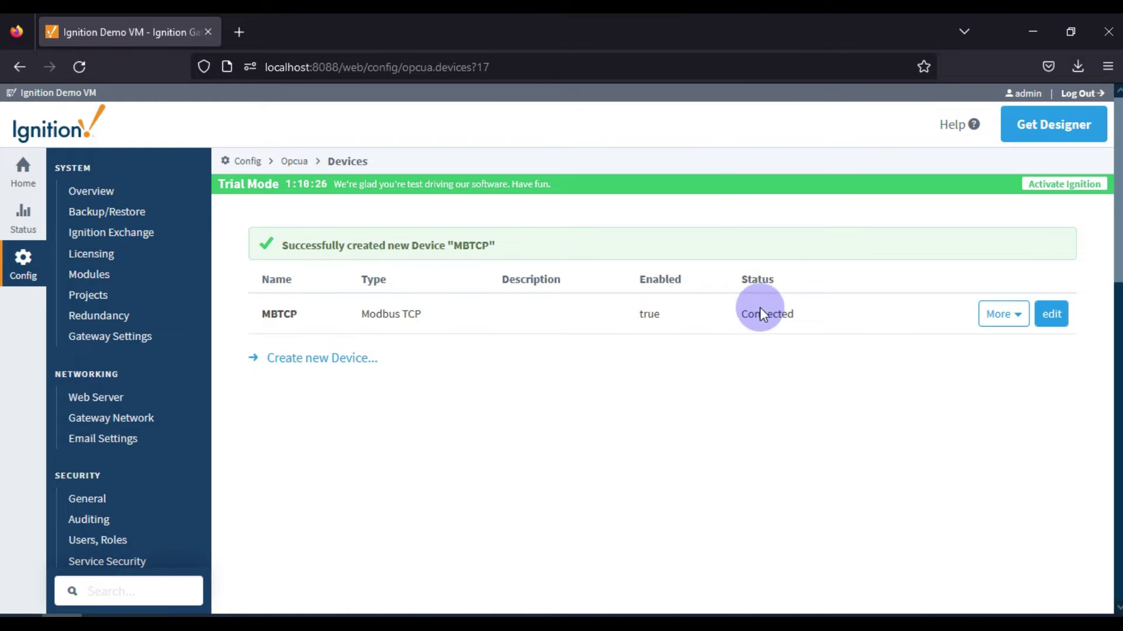
Review the MBTCP device's name, type, status and available actions, and view the register table in Modbus Slave
double_click(759, 319)
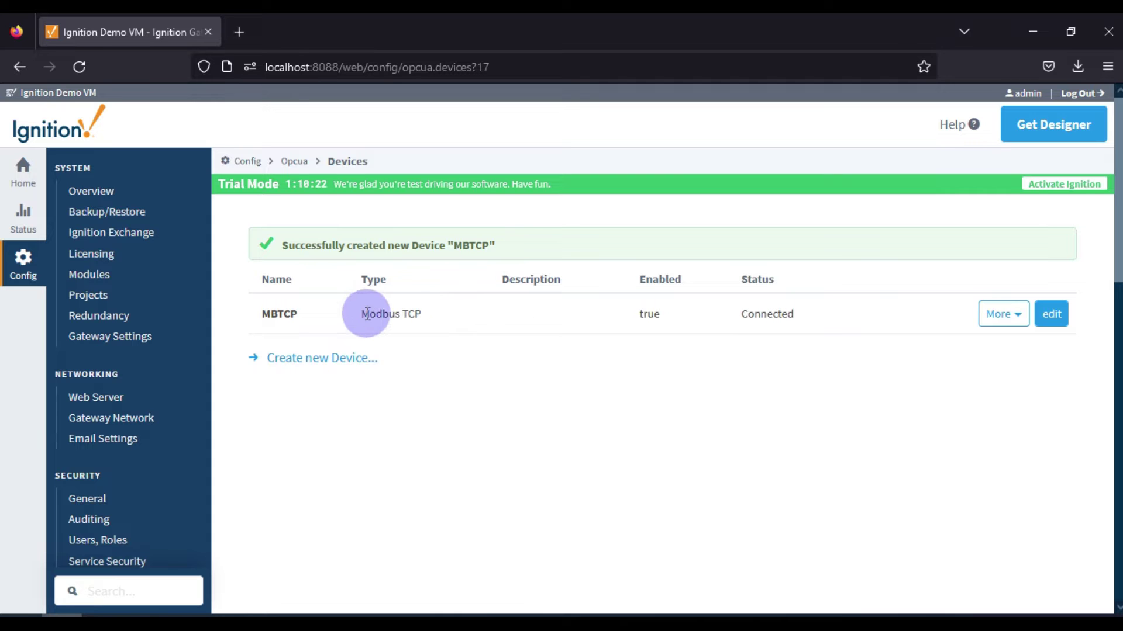
double_click(283, 316)
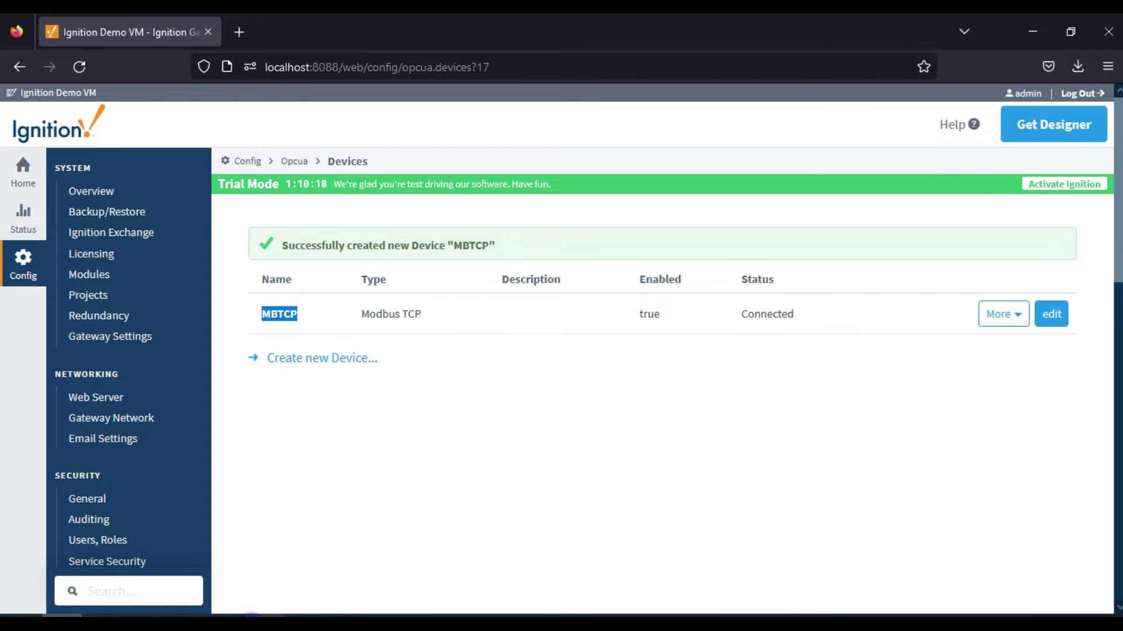
key(alt+Tab)
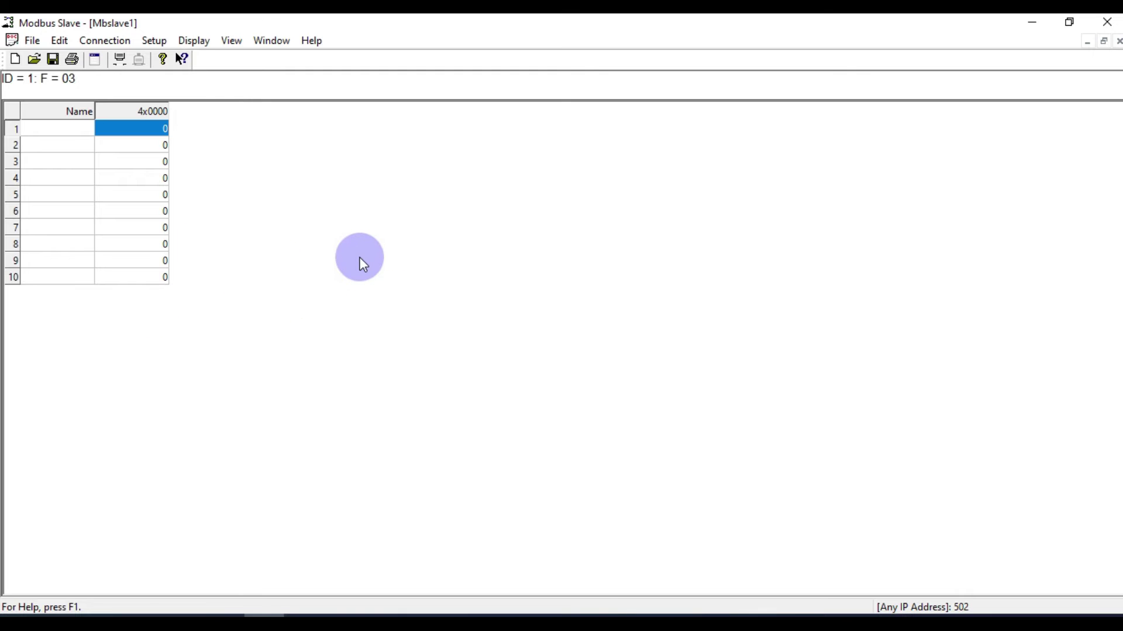
click(1032, 21)
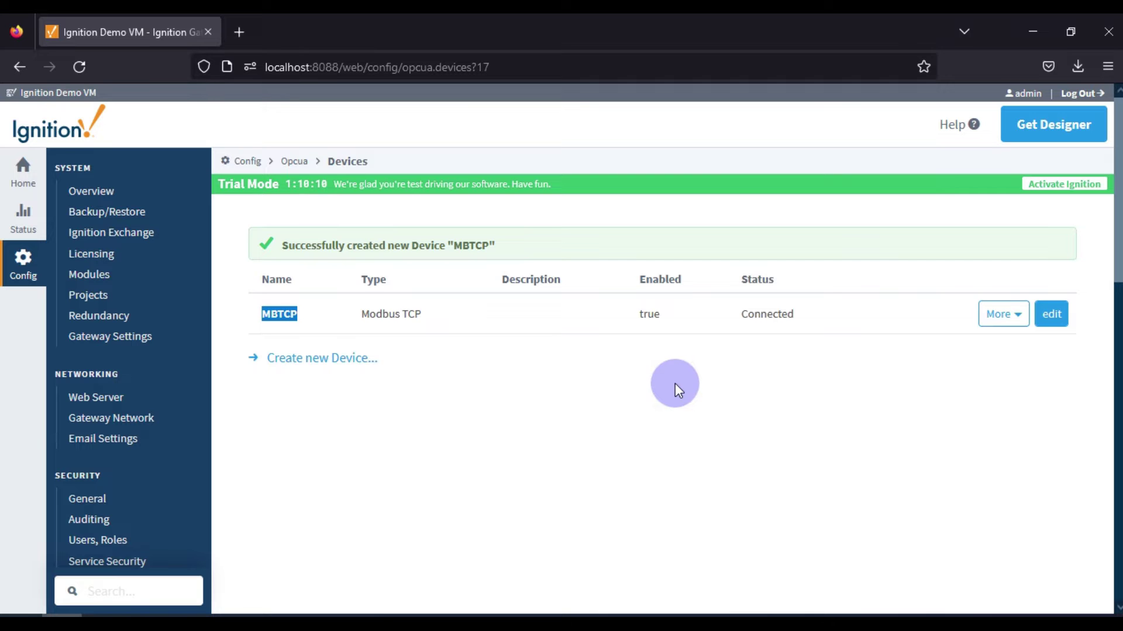
scroll(536, 382, down, 2)
scroll(602, 322, up, 2)
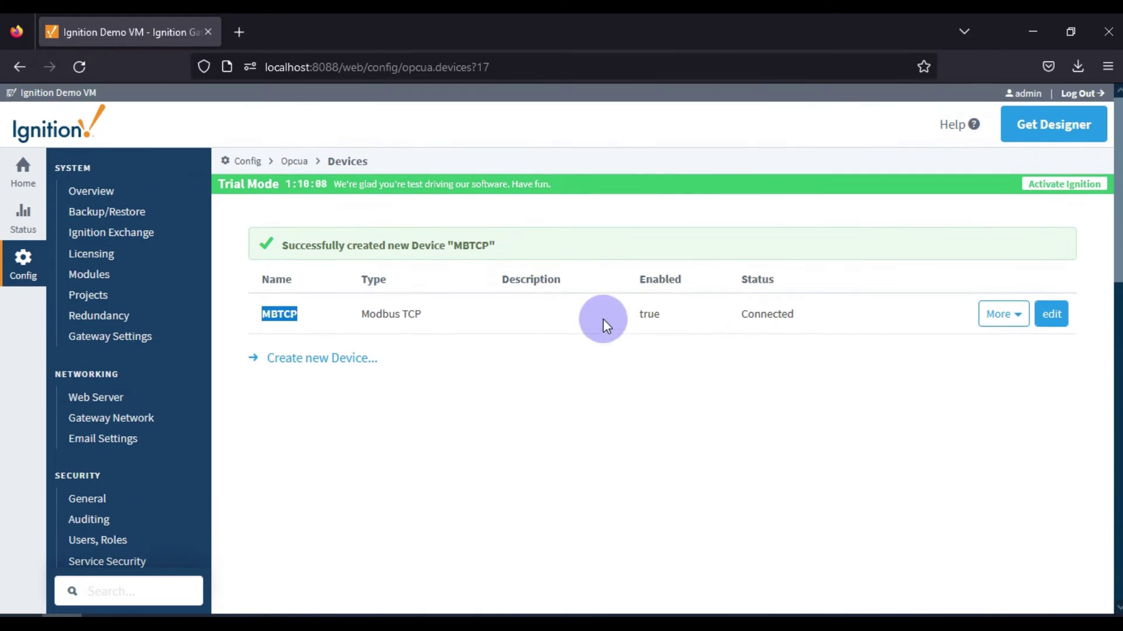
click(1010, 316)
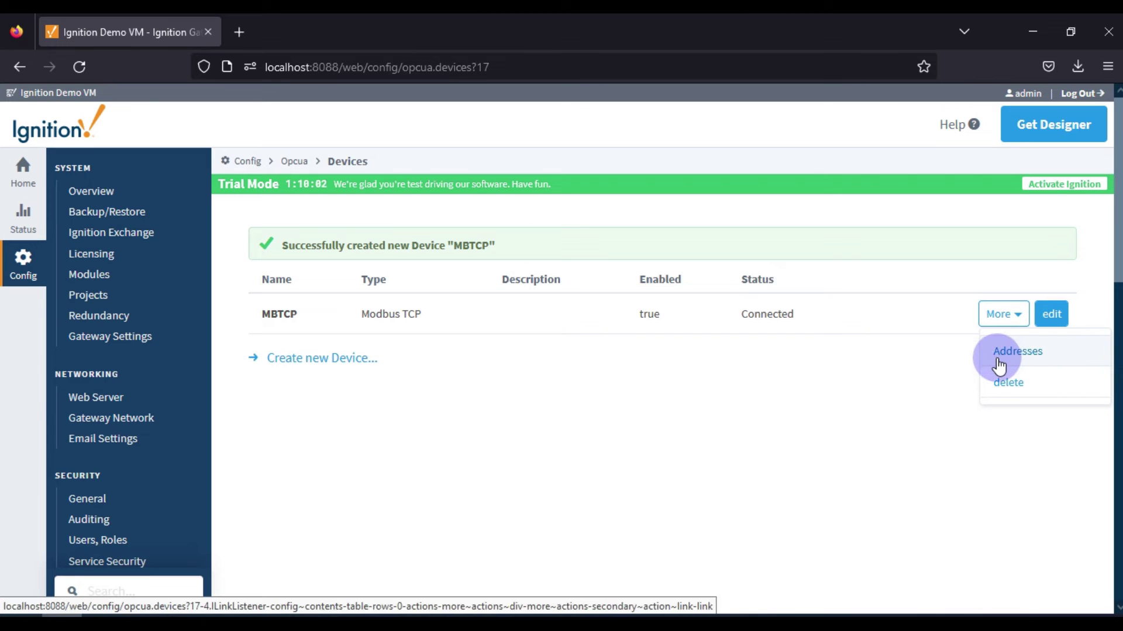
click(849, 373)
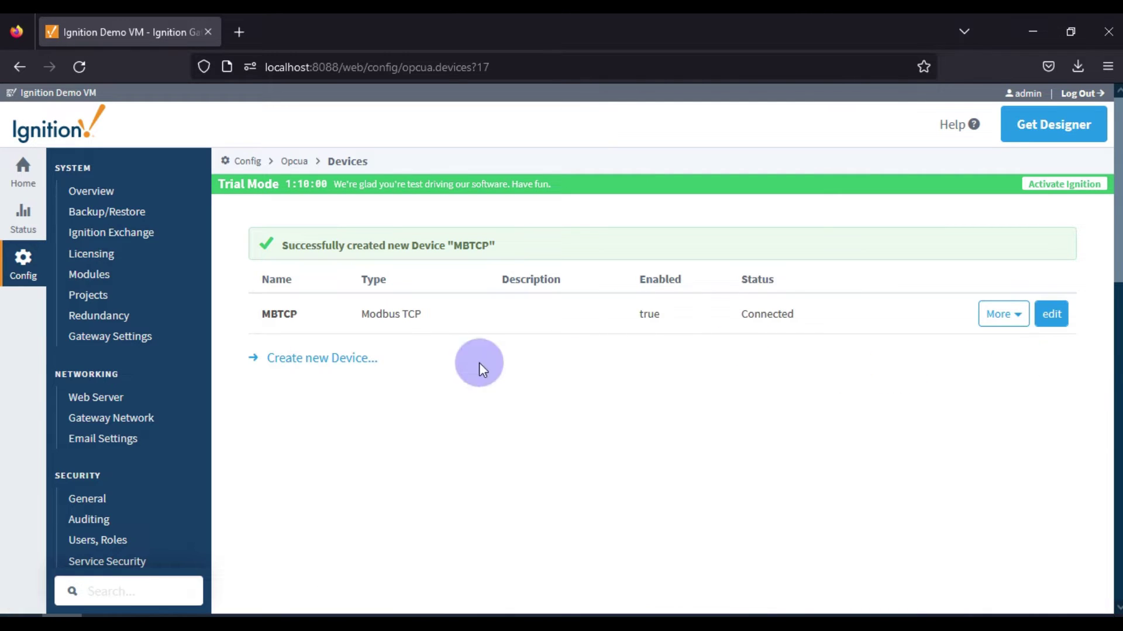
triple_click(377, 316)
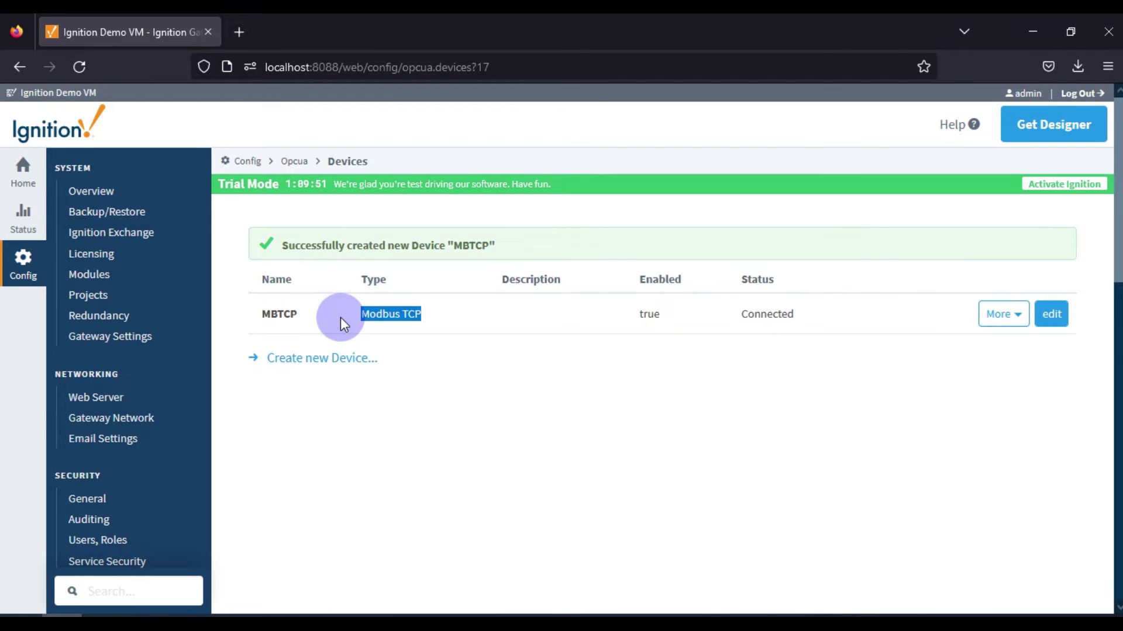
Browse the Ignition OPC UA Server in the OPC Quick Client down to the contents of the MBTCP device
scroll(339, 318, down, 10)
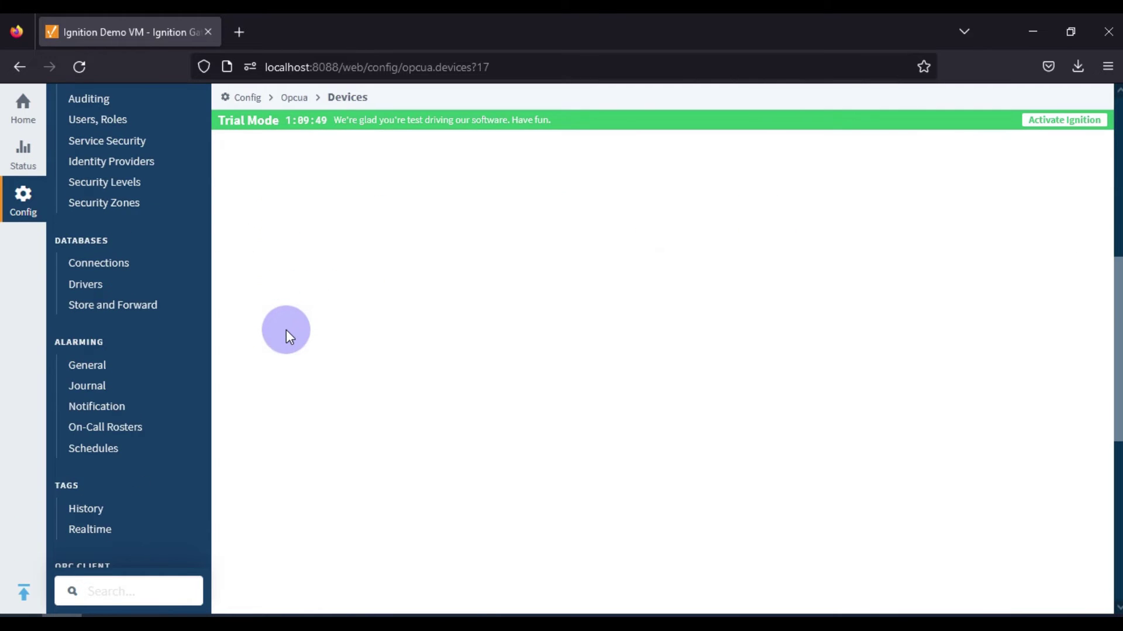
click(83, 362)
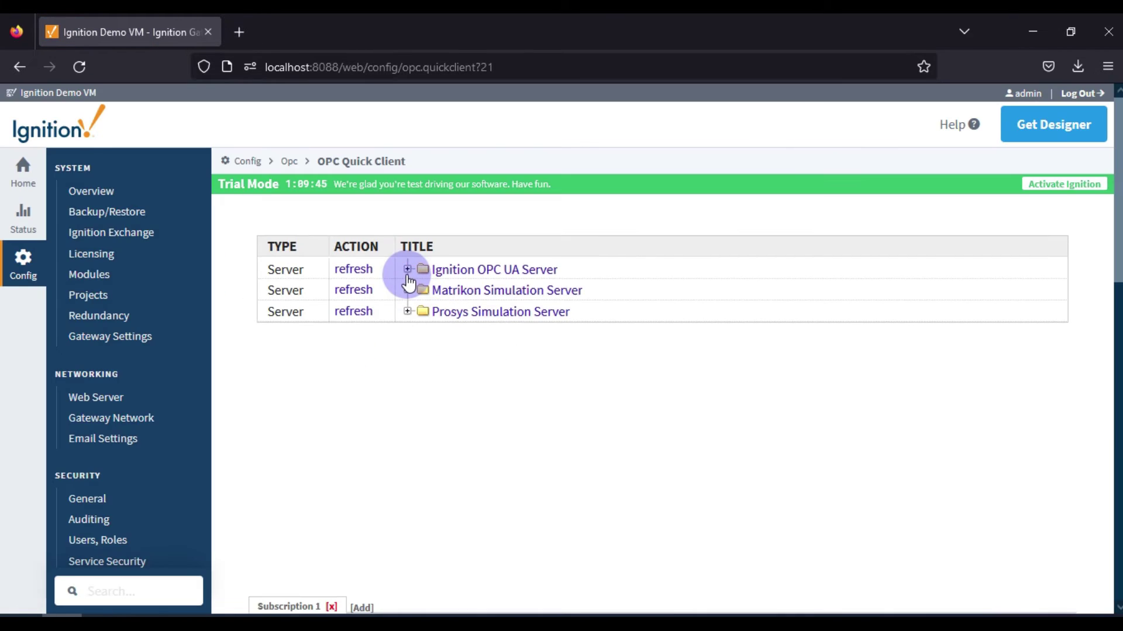
click(408, 270)
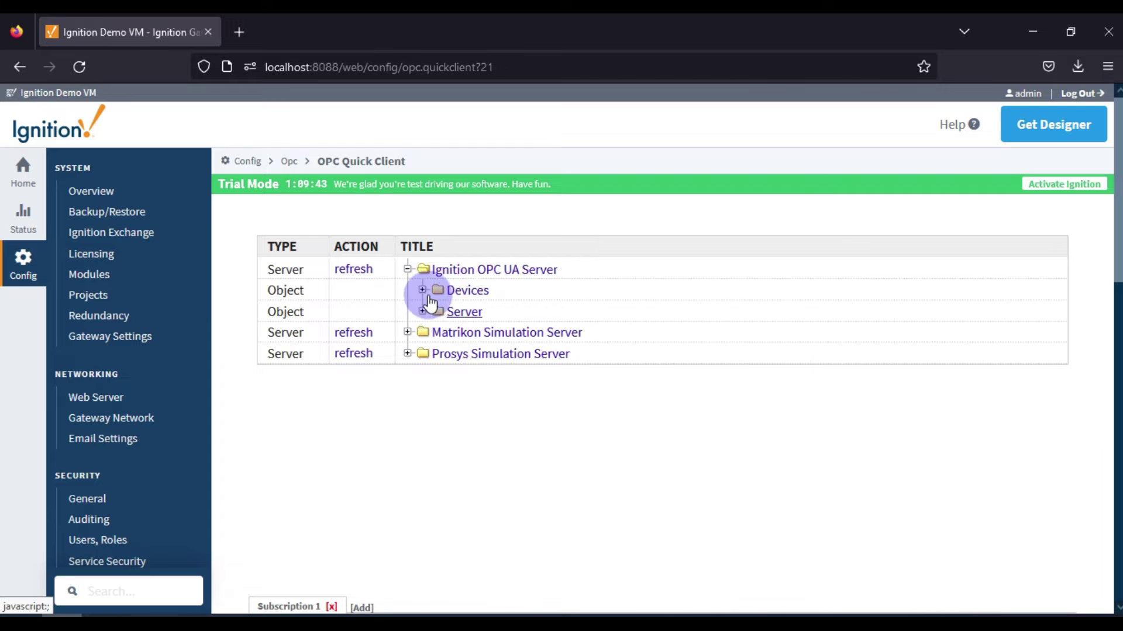
click(423, 291)
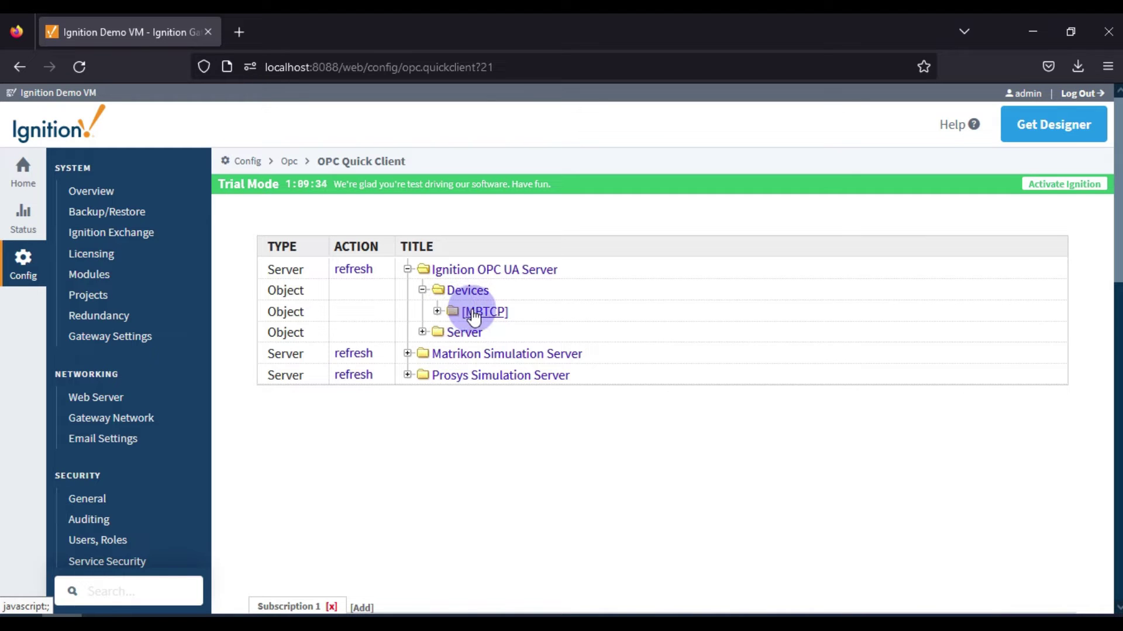
double_click(534, 317)
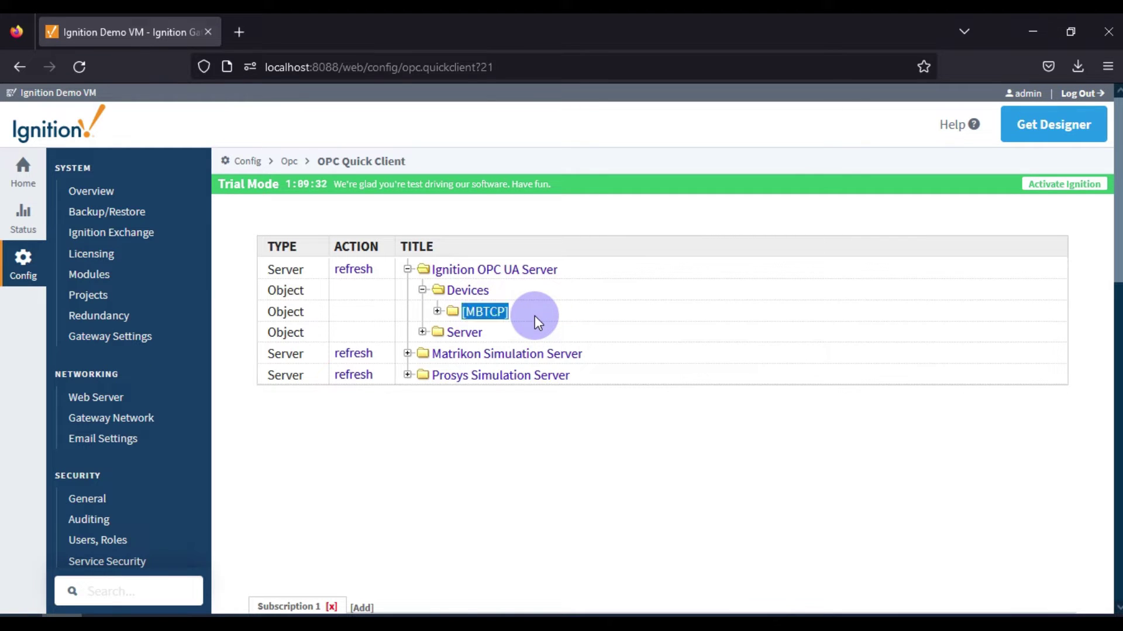
click(438, 313)
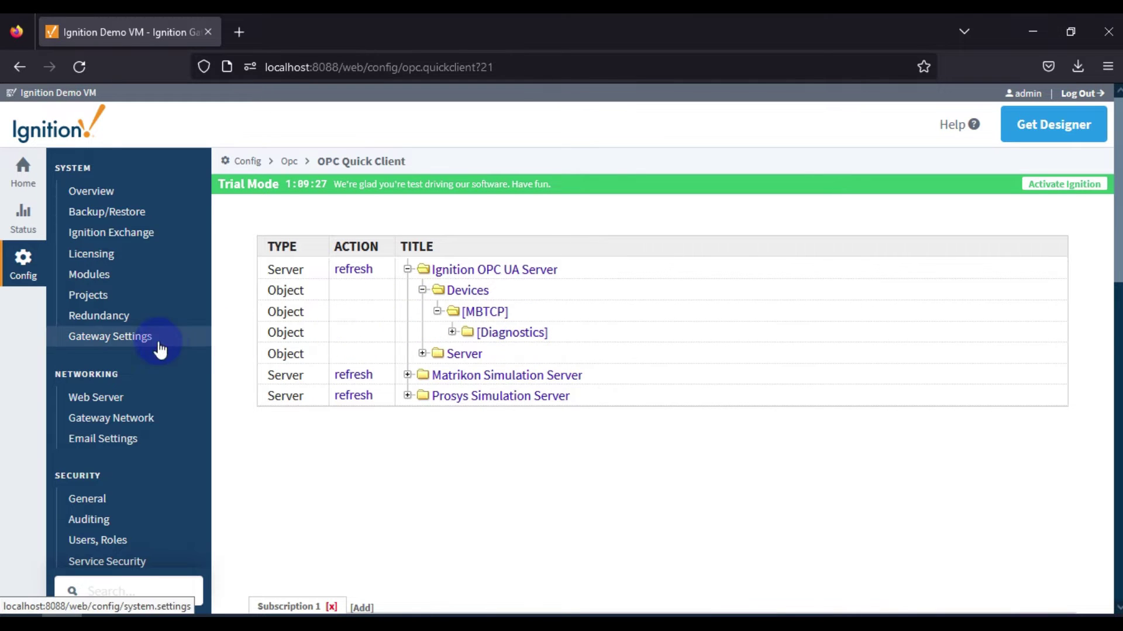
Return to the OPC UA device connections list containing the MBTCP device
scroll(158, 348, down, 10)
scroll(165, 351, down, 5)
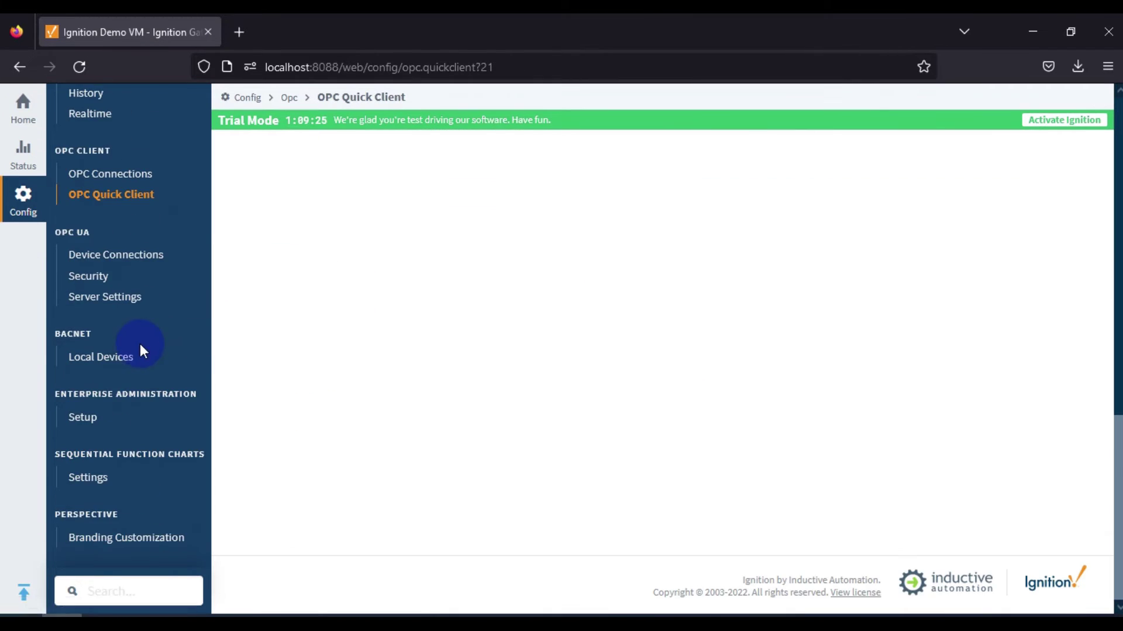
click(122, 263)
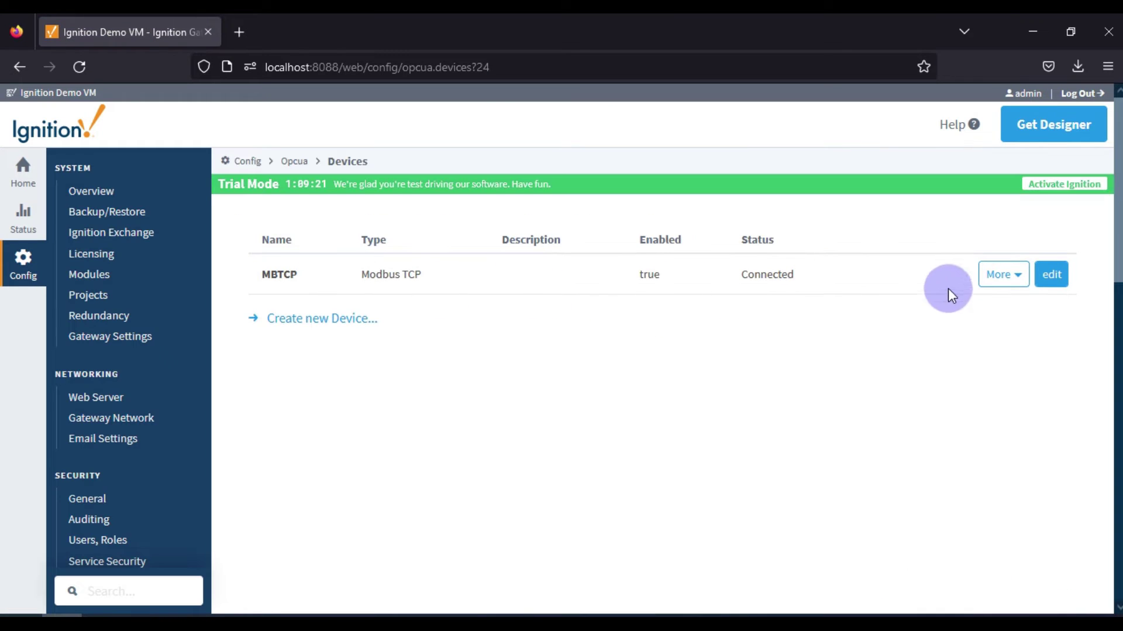
Add a row to the MBTCP device's address configuration and give it the prefix A
click(1002, 275)
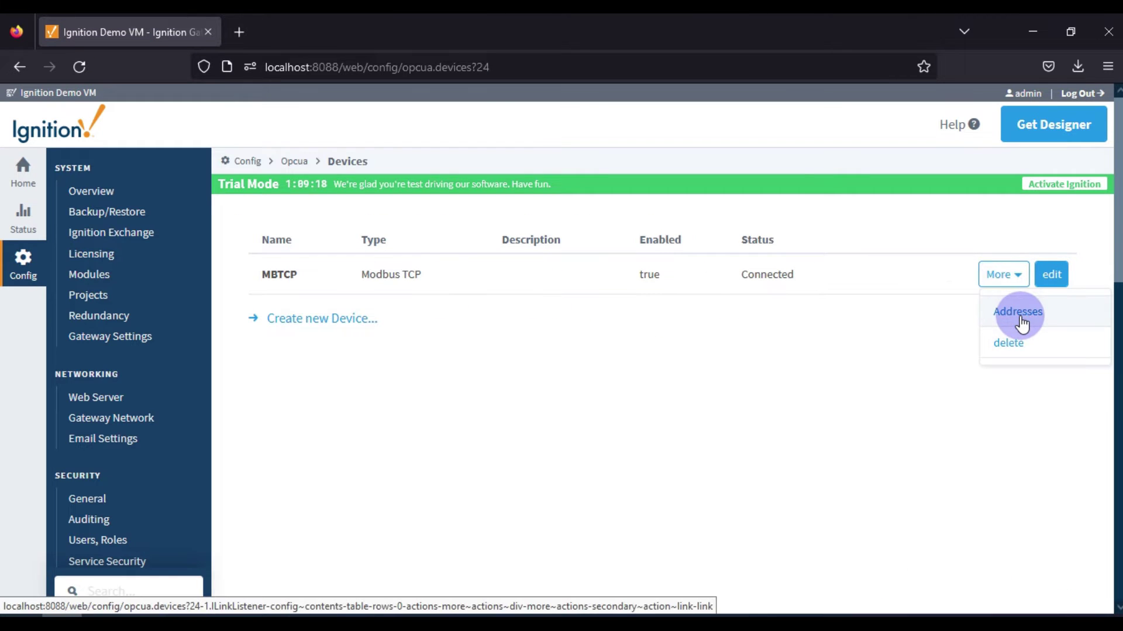
click(1020, 317)
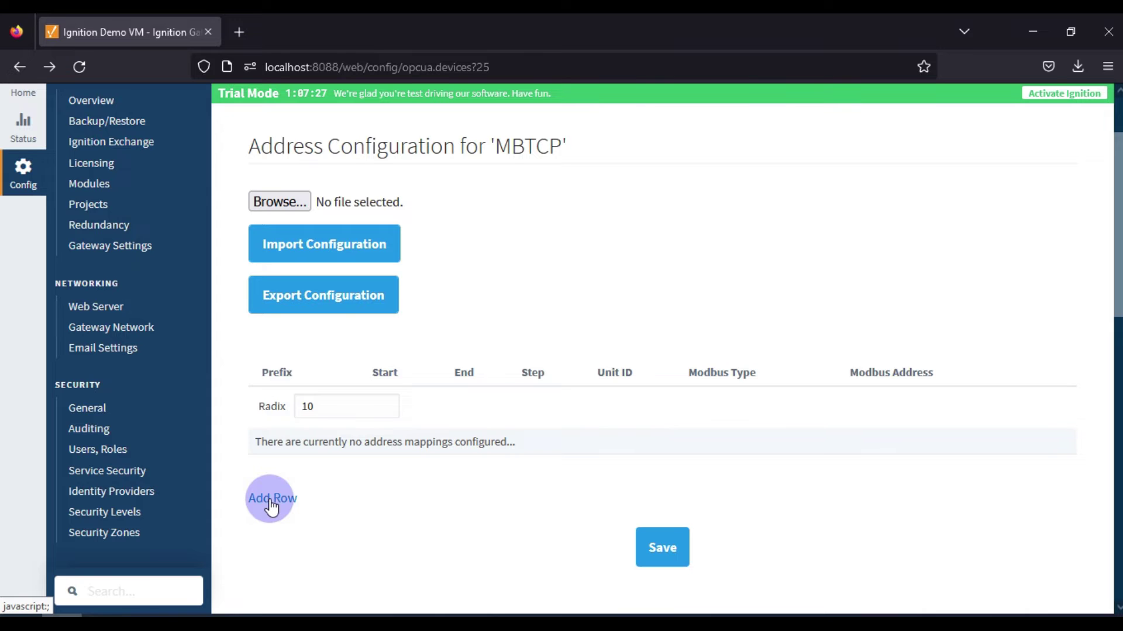
click(271, 506)
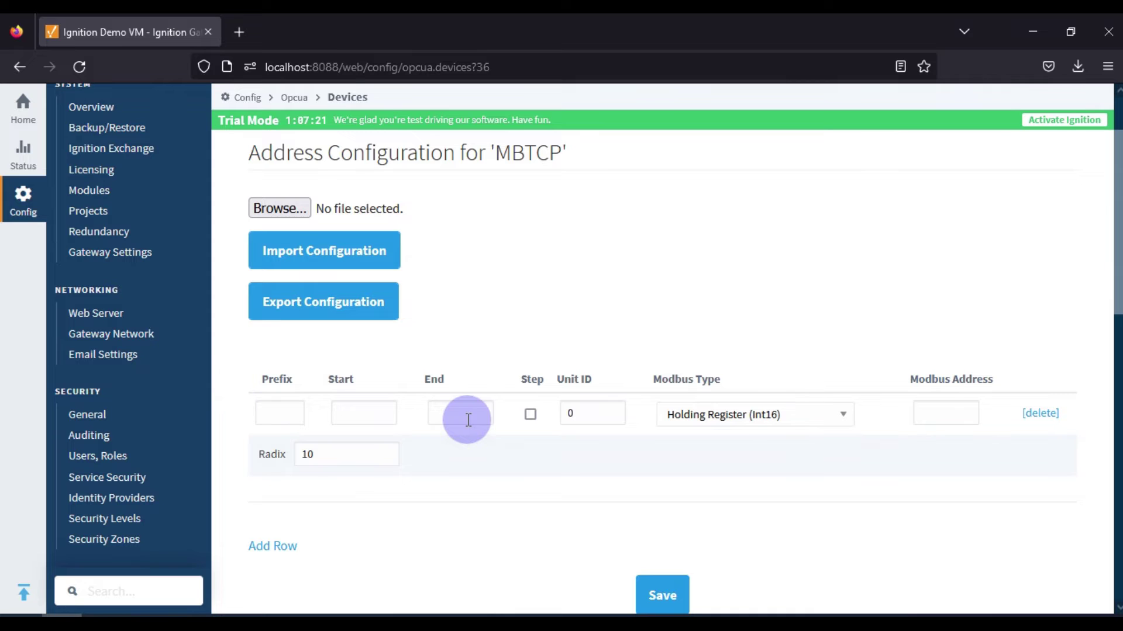
double_click(276, 381)
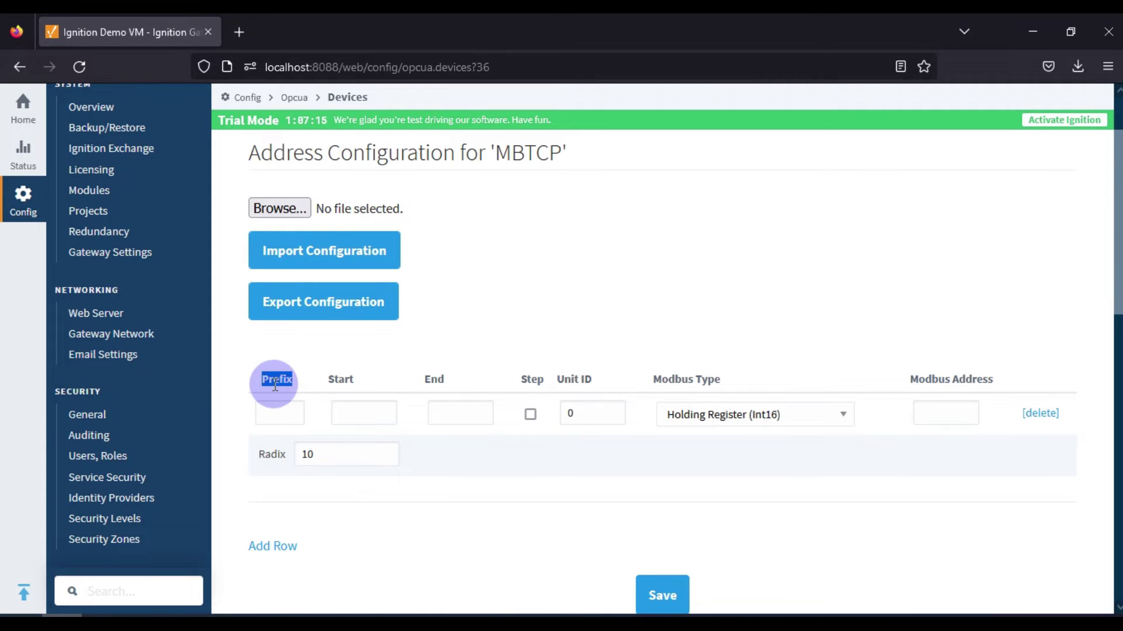
click(283, 413)
text(A)
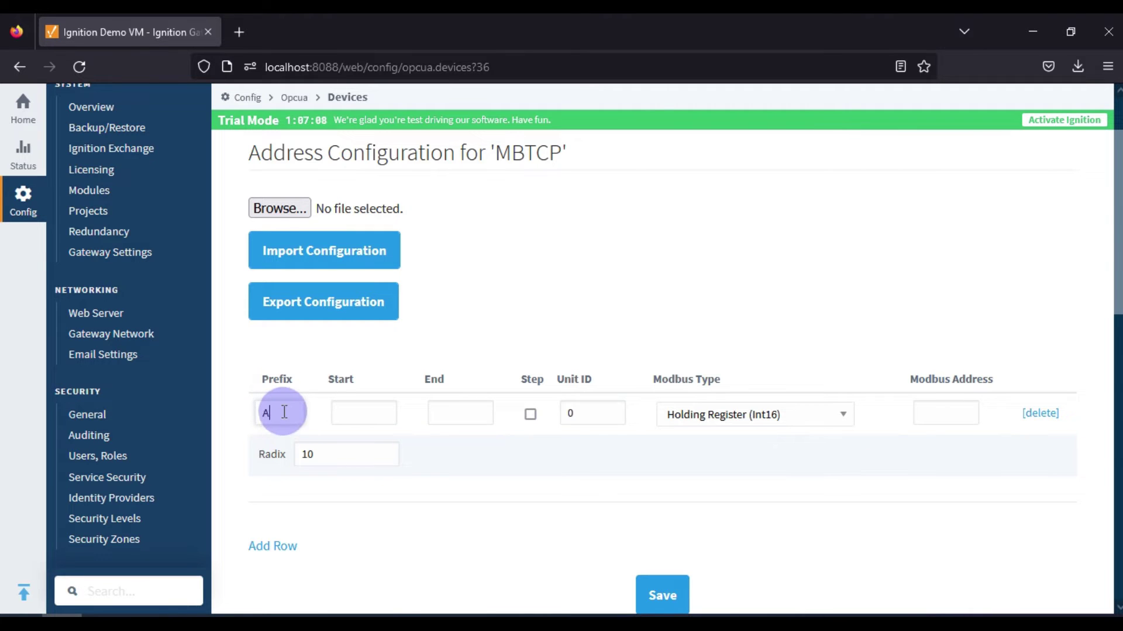
Set the mapping row's address range to start at 1 and end at 10, with unit ID 1
click(351, 410)
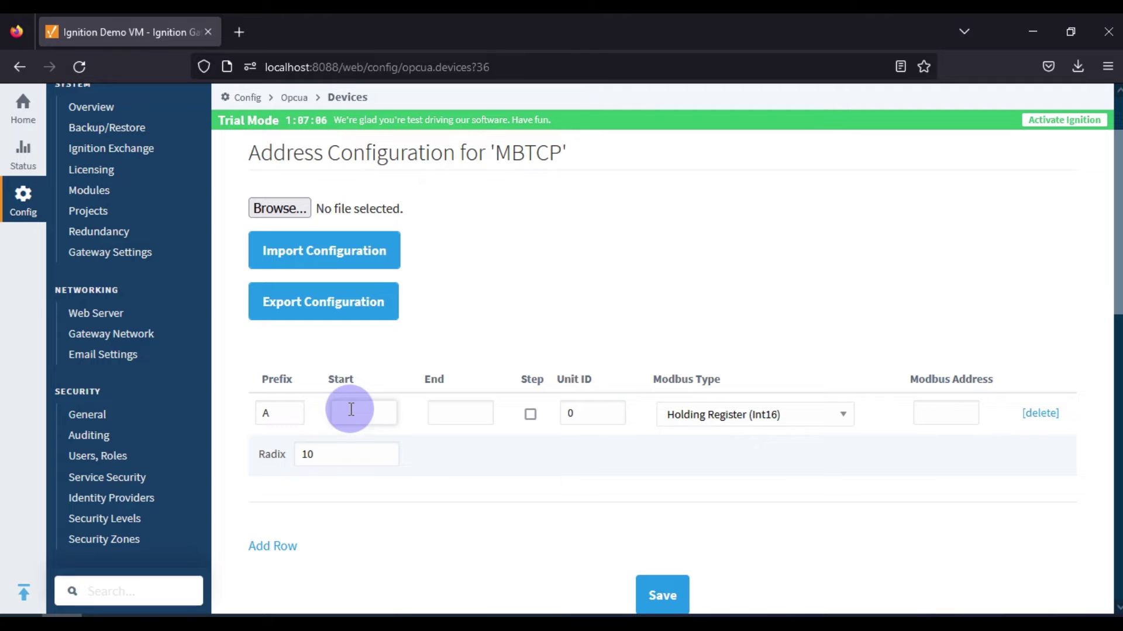
click(451, 421)
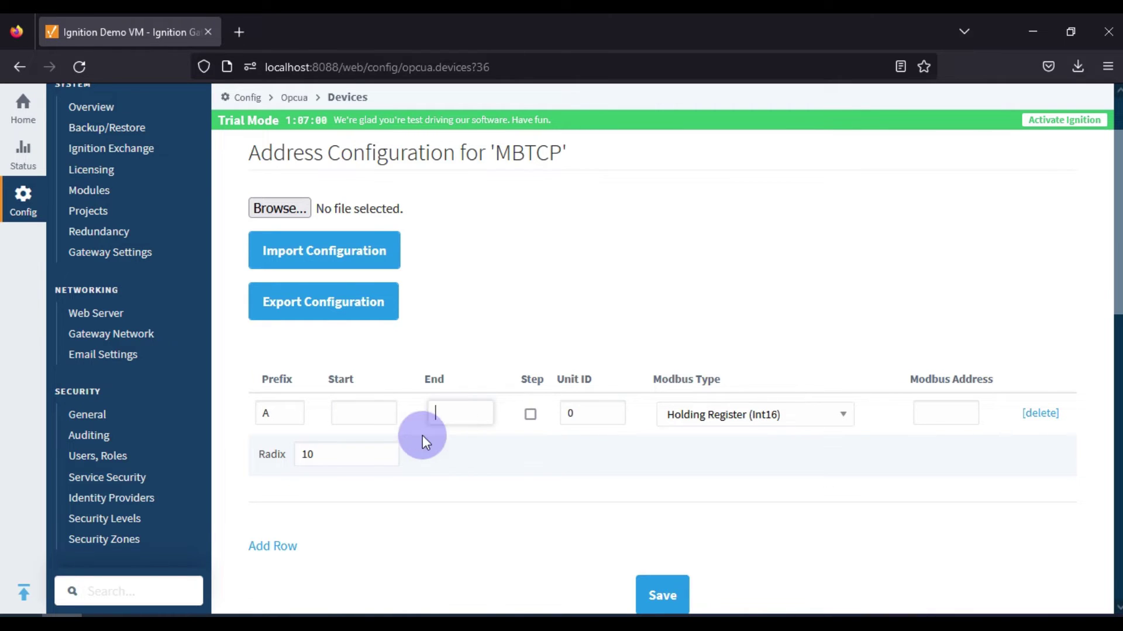
click(376, 421)
text(1)
click(459, 418)
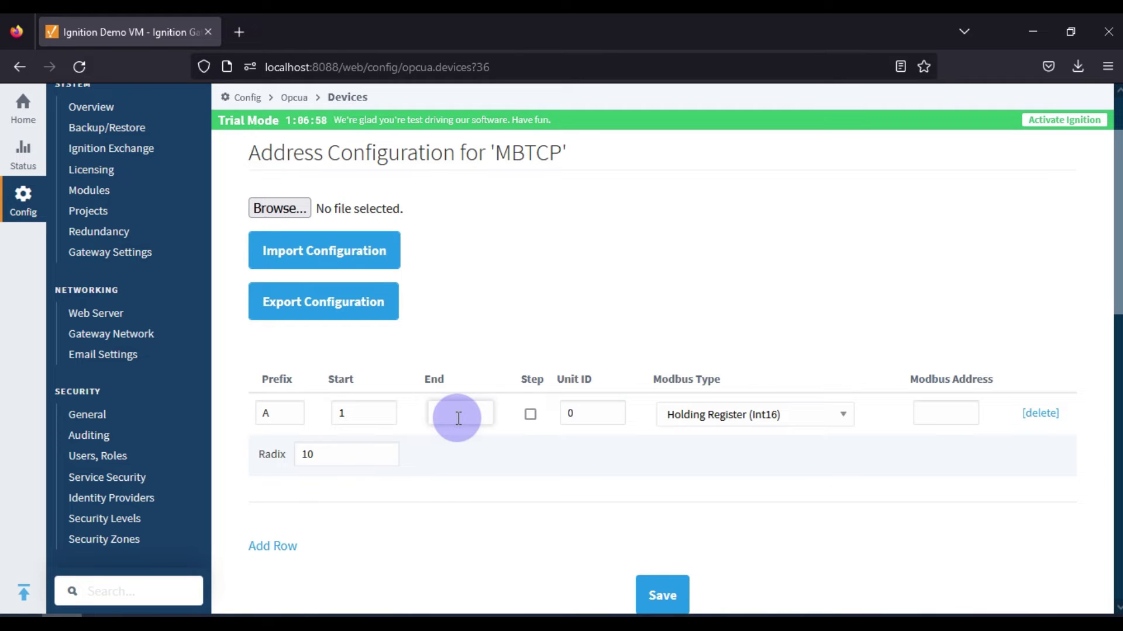
text(10)
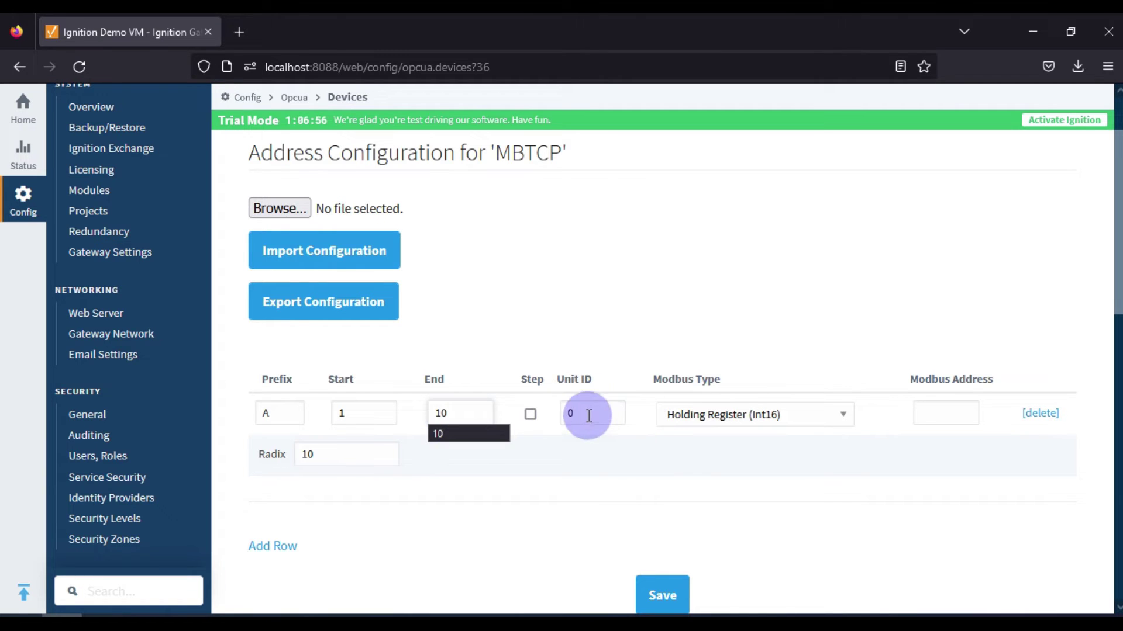
key(Tab)
key(Tab)
text(1)
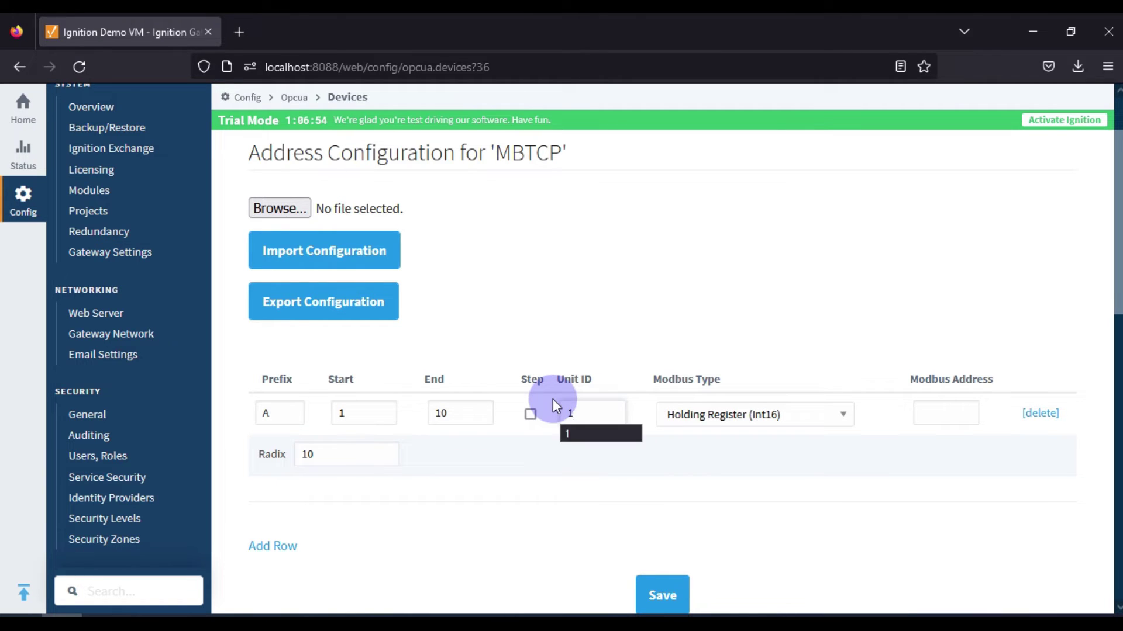
Keep Holding Register (Int16) as the Modbus type, set the Modbus address to 1, and save the address configuration
click(855, 348)
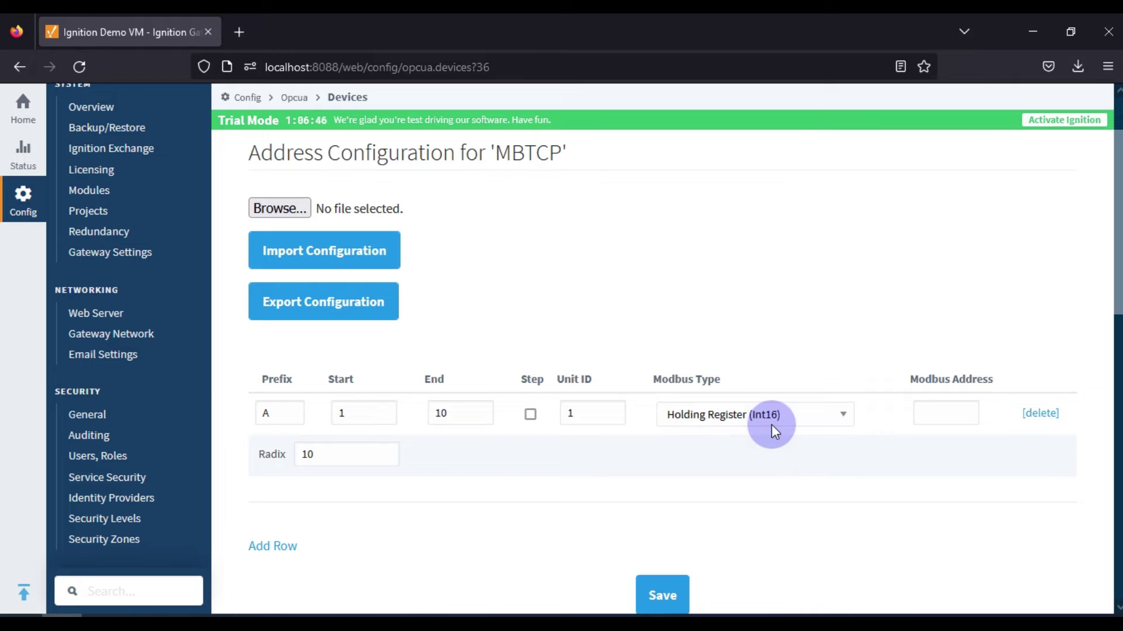
click(928, 410)
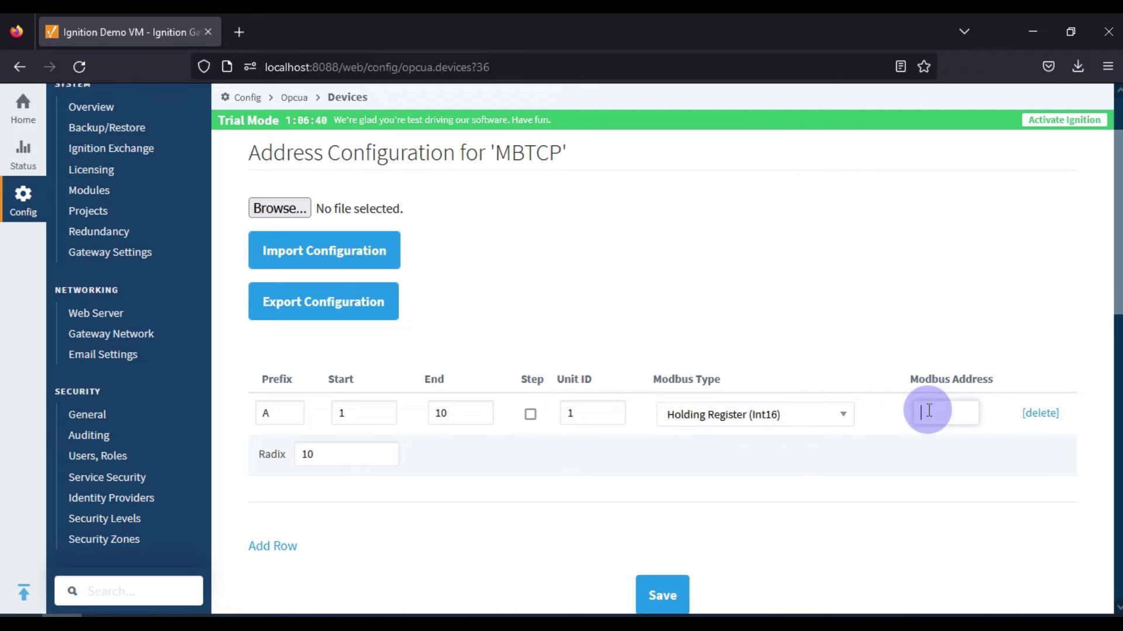
text(1)
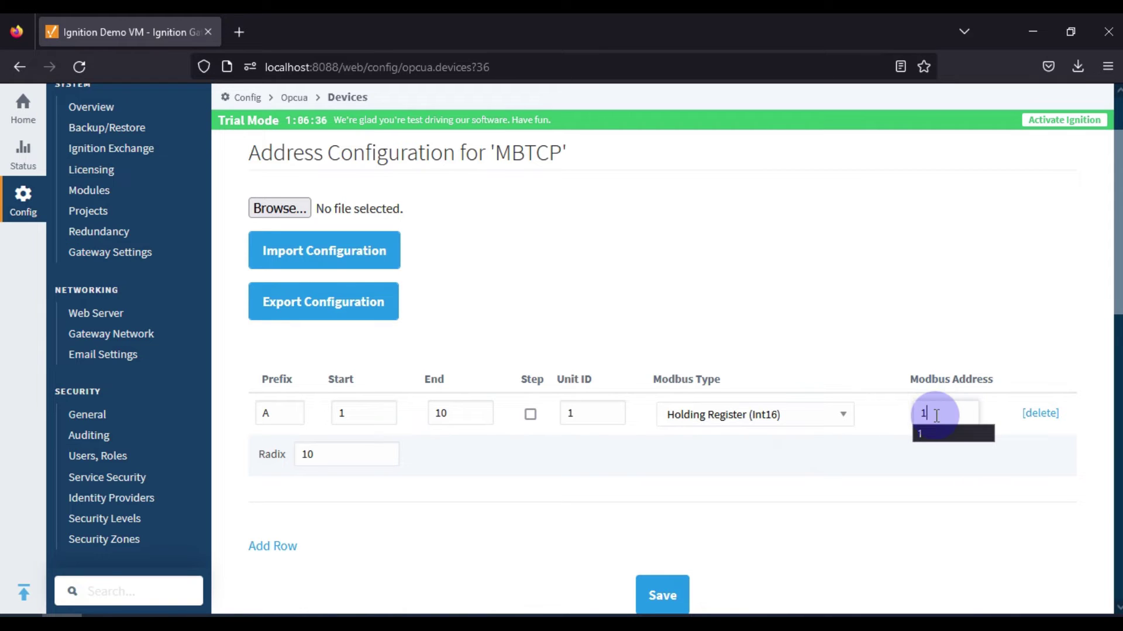
double_click(923, 414)
click(665, 596)
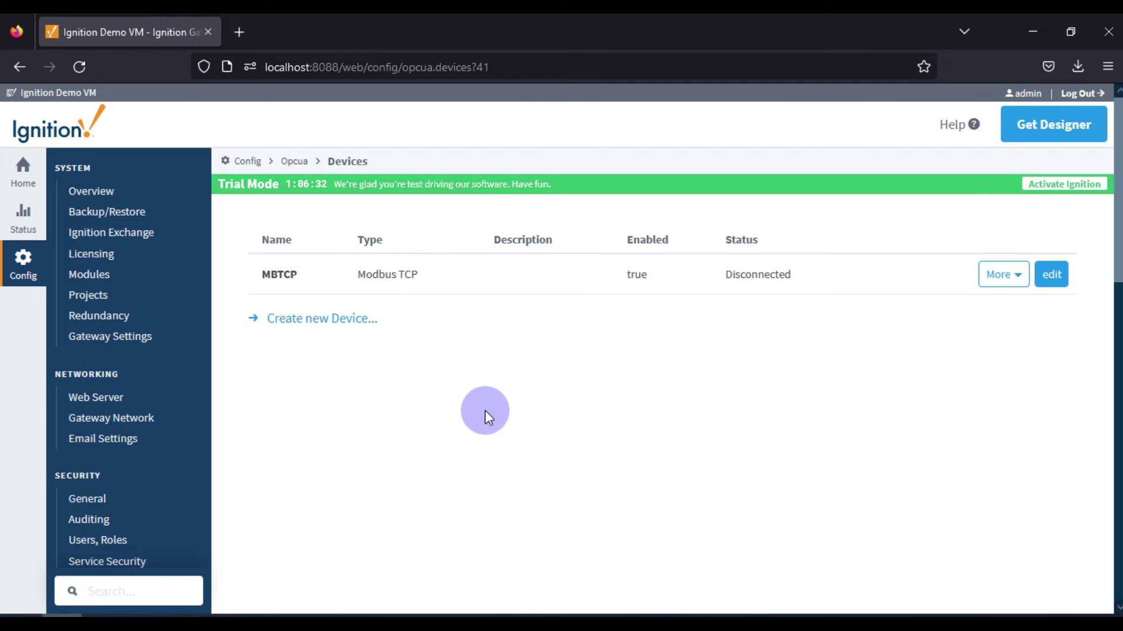
Check the MBTCP device's connection status and open the OPC Quick Client
double_click(752, 275)
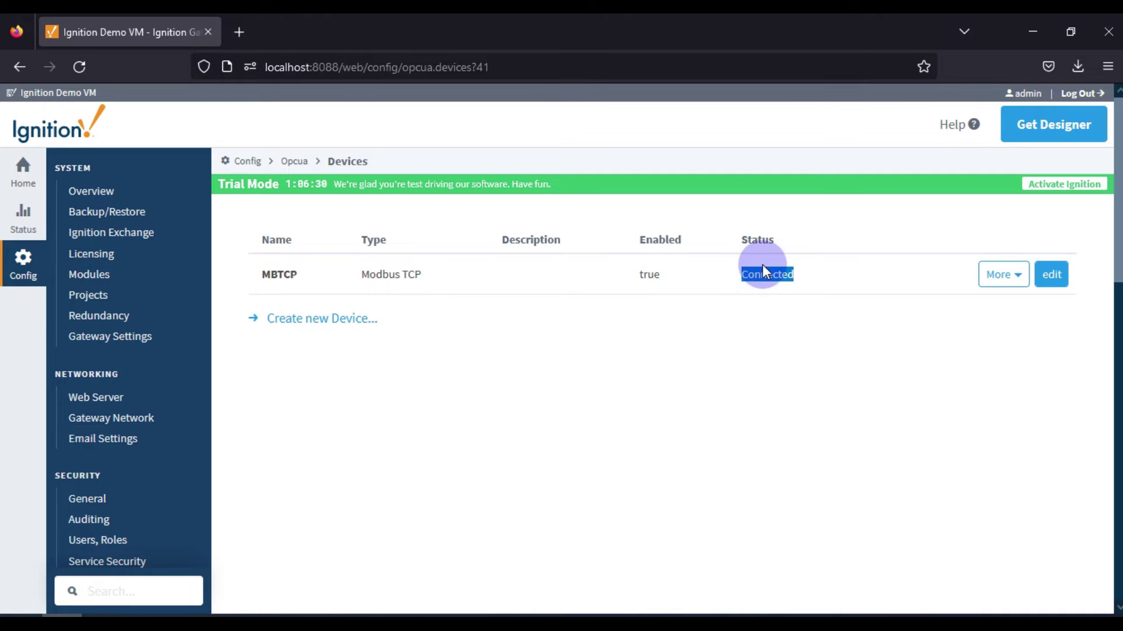
click(758, 294)
scroll(100, 491, down, 6)
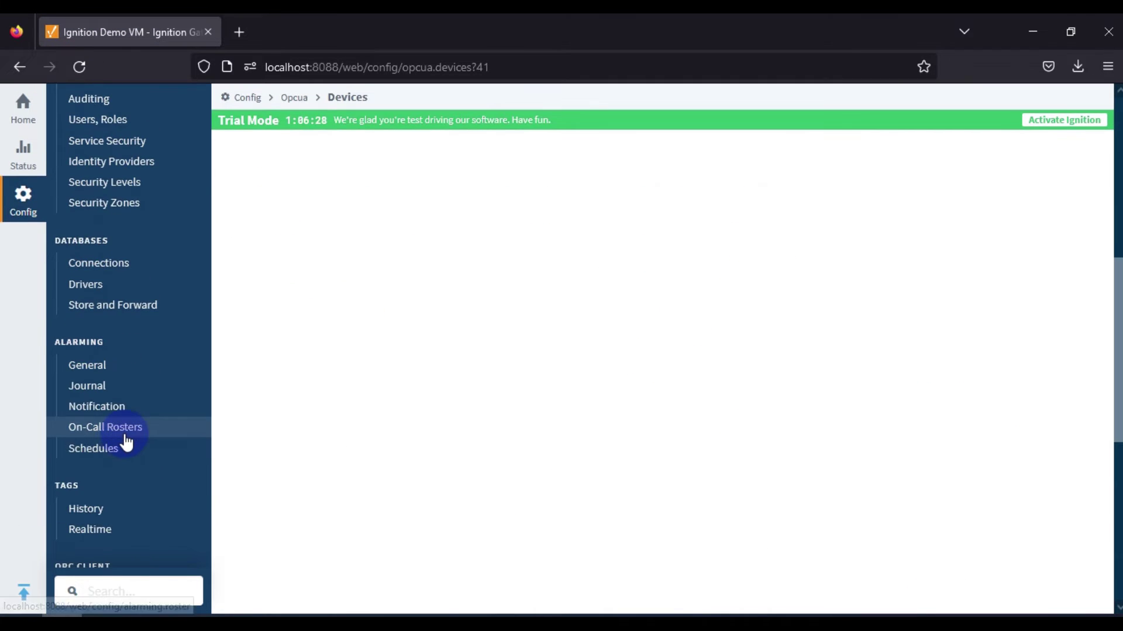
scroll(124, 443, down, 4)
click(121, 338)
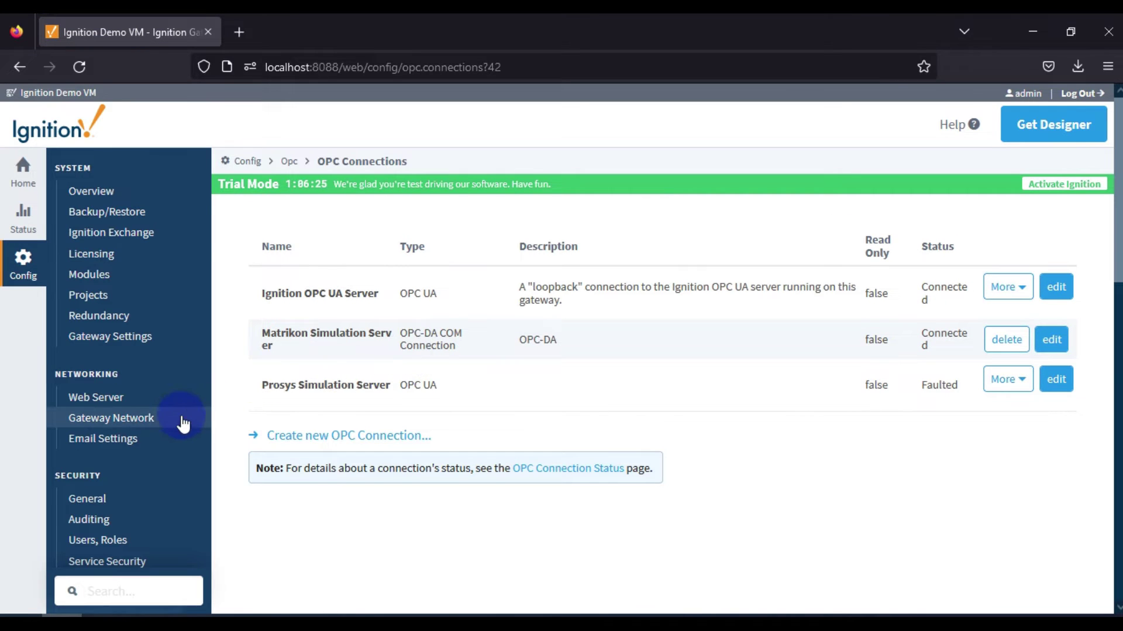
scroll(183, 423, down, 5)
click(113, 446)
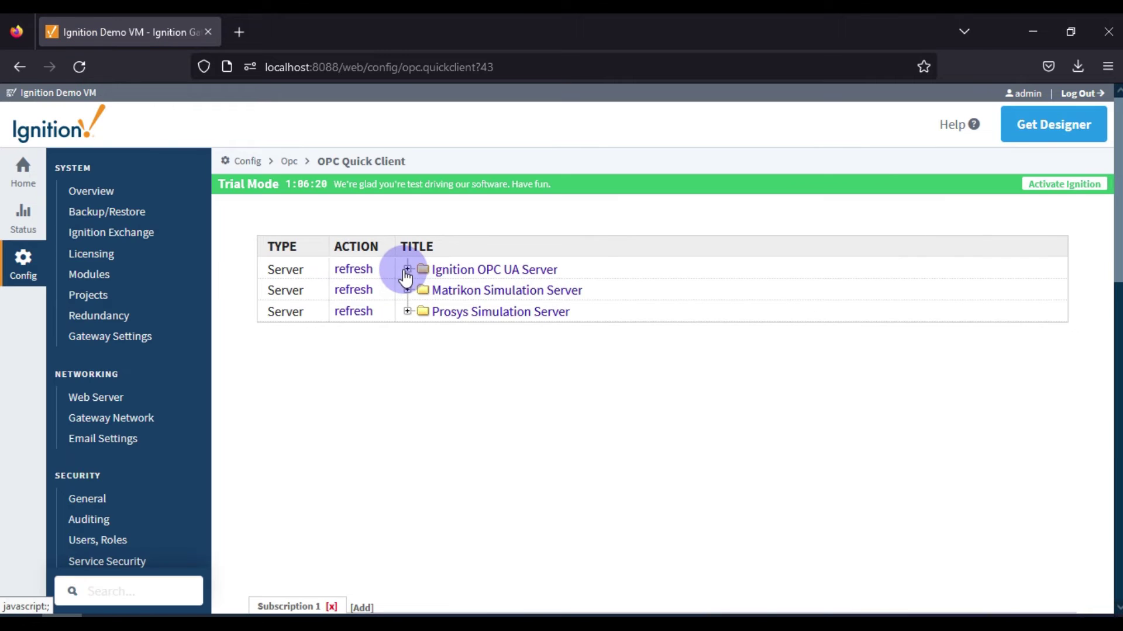
Expand the Ignition OPC UA Server through Devices, MBTCP and UnitId 1 to view the 1.A1-1.A10 tags
click(407, 269)
click(422, 290)
click(436, 312)
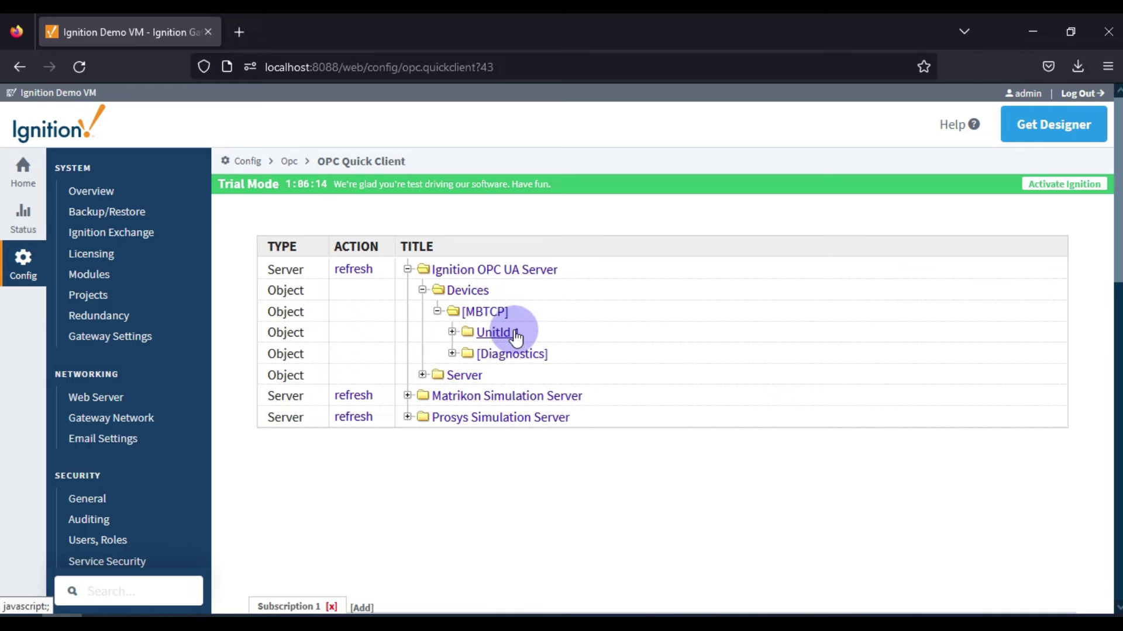
click(452, 332)
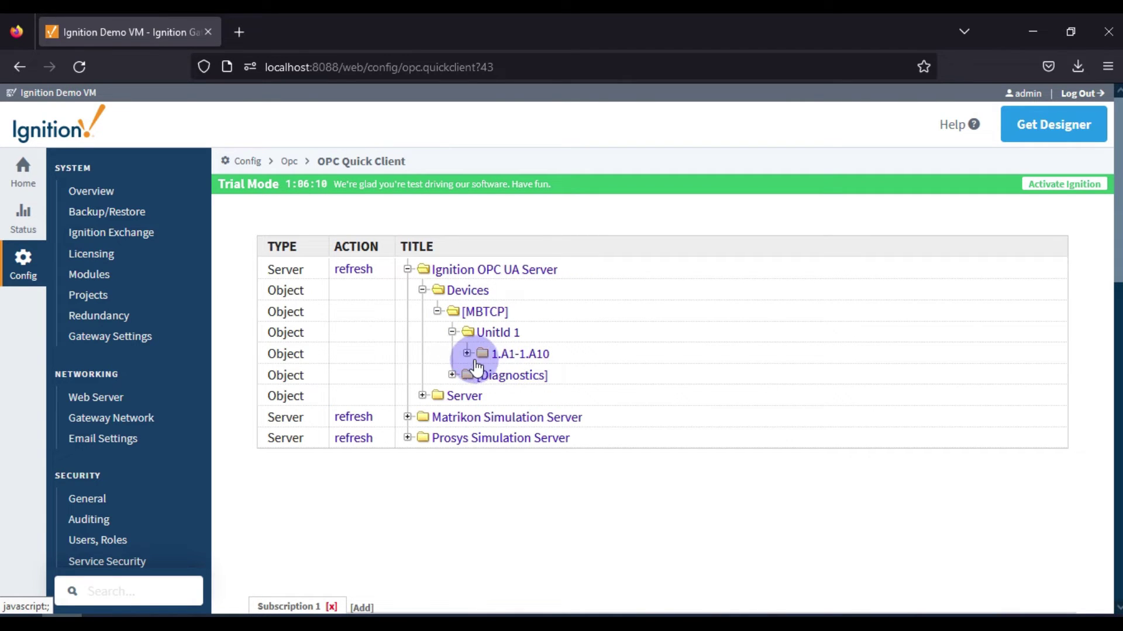
click(467, 355)
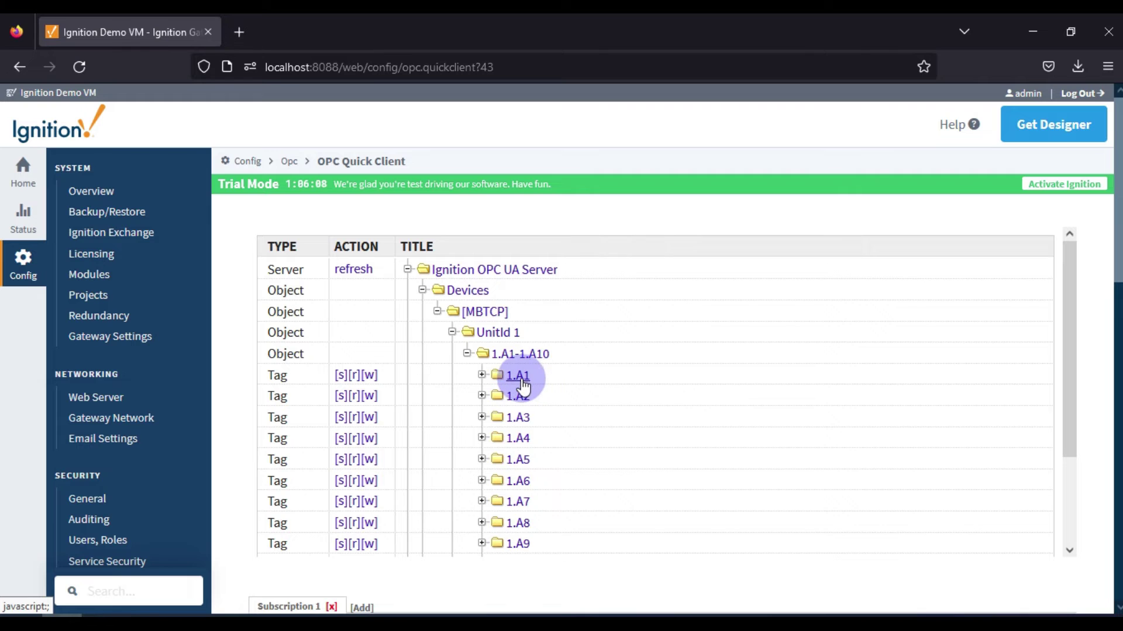
scroll(533, 426, down, 3)
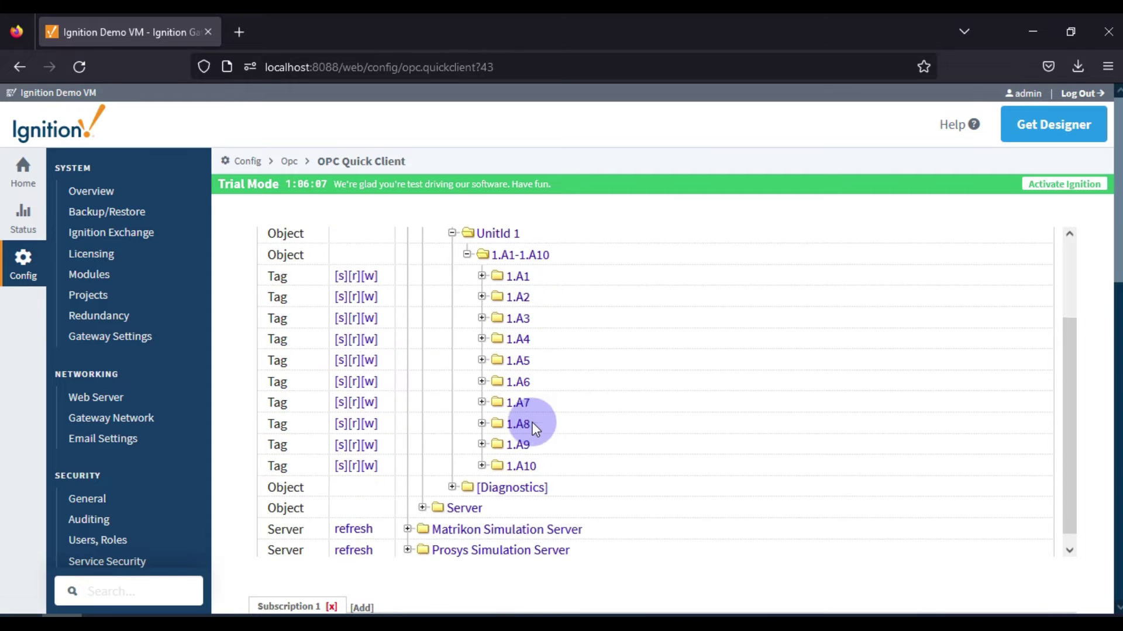
Read the value of tag 1.A1 and subscribe to the tag in Subscription 1
click(356, 276)
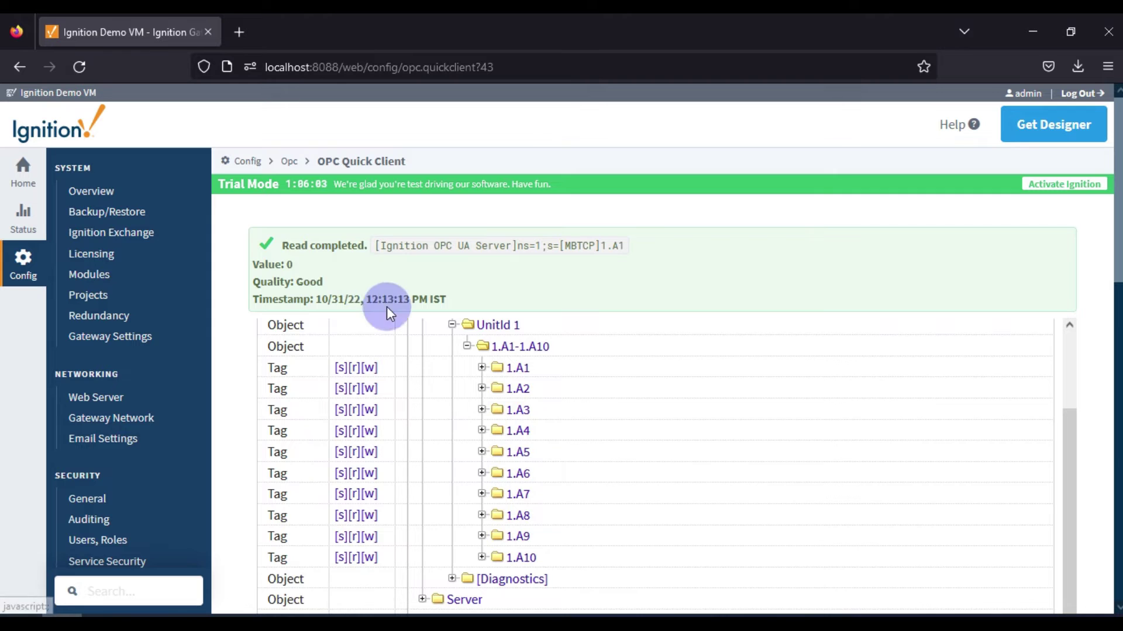
double_click(289, 265)
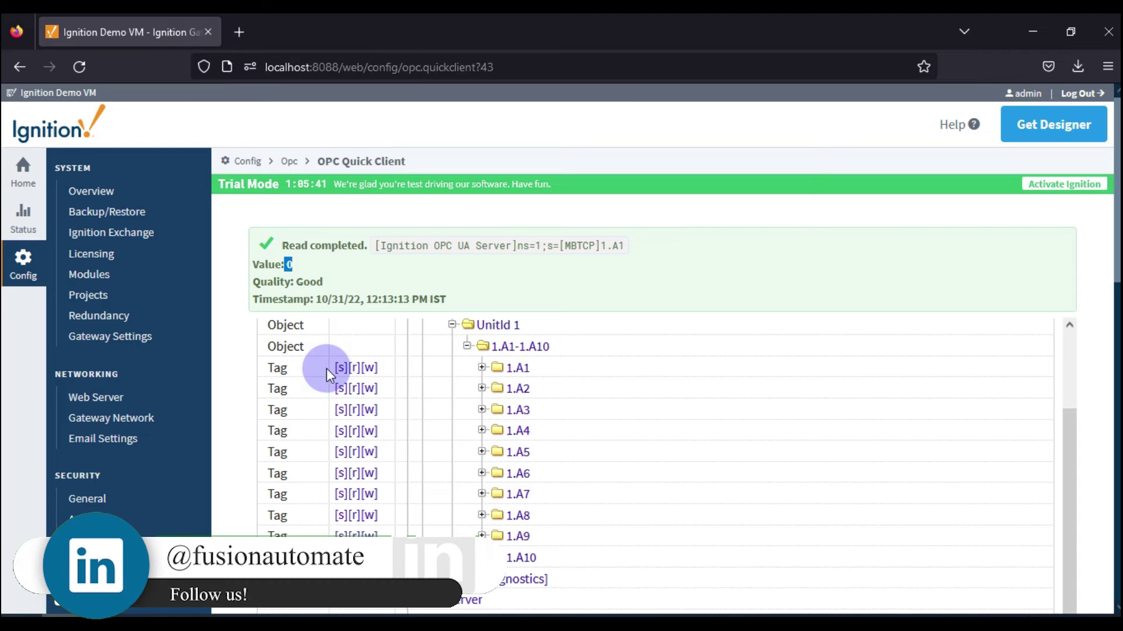
scroll(599, 524, down, 1)
scroll(599, 524, down, 6)
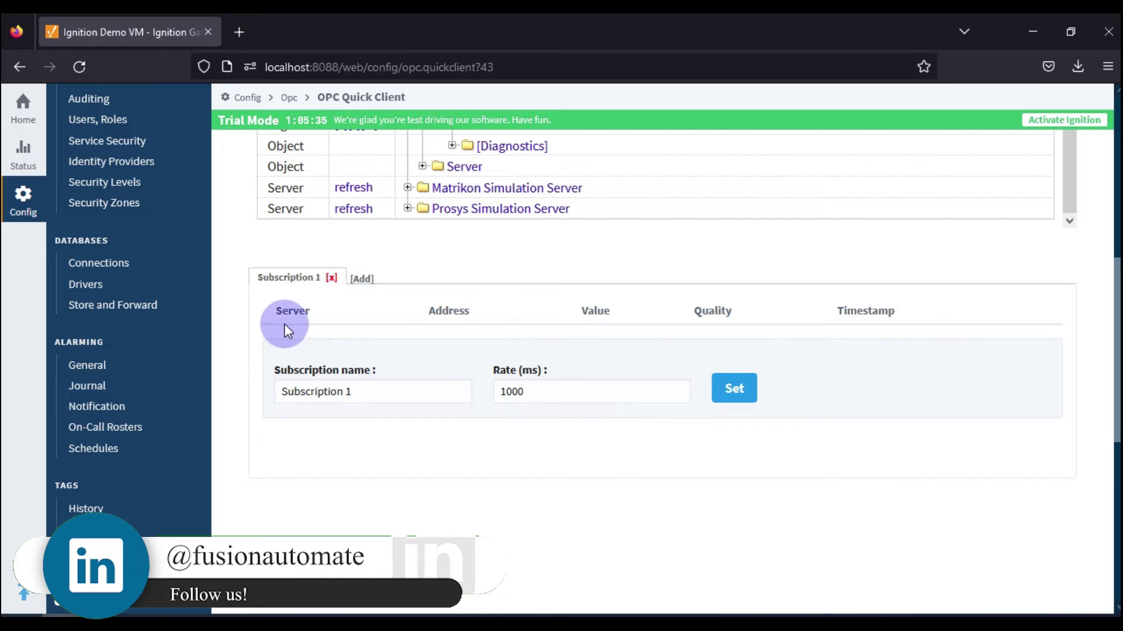
scroll(556, 319, up, 5)
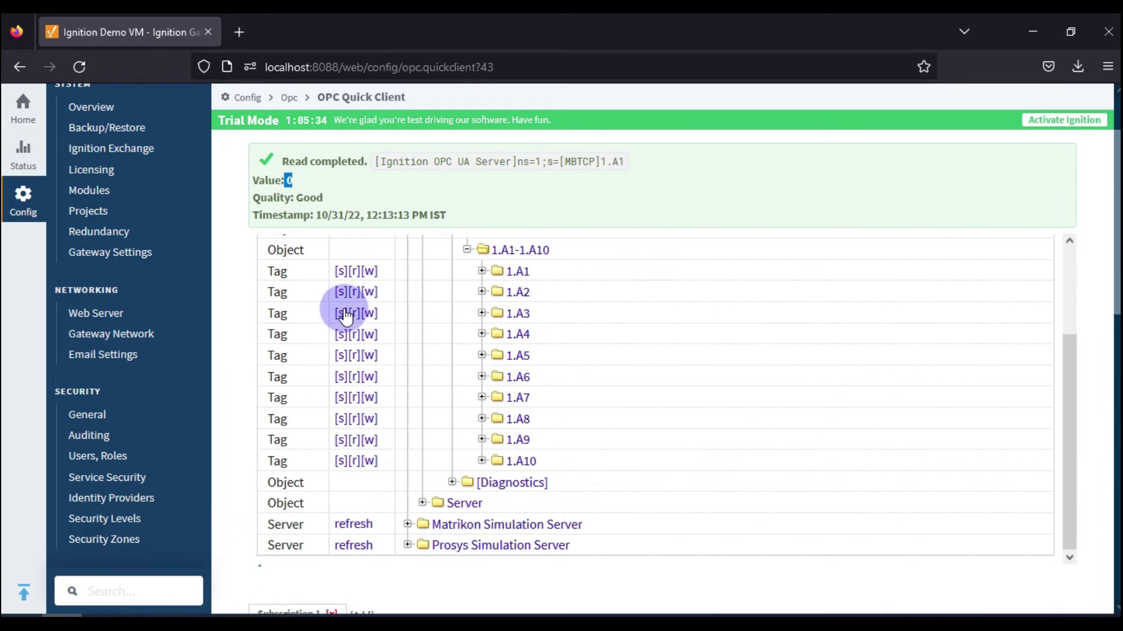
click(340, 272)
scroll(380, 315, down, 3)
scroll(585, 526, down, 3)
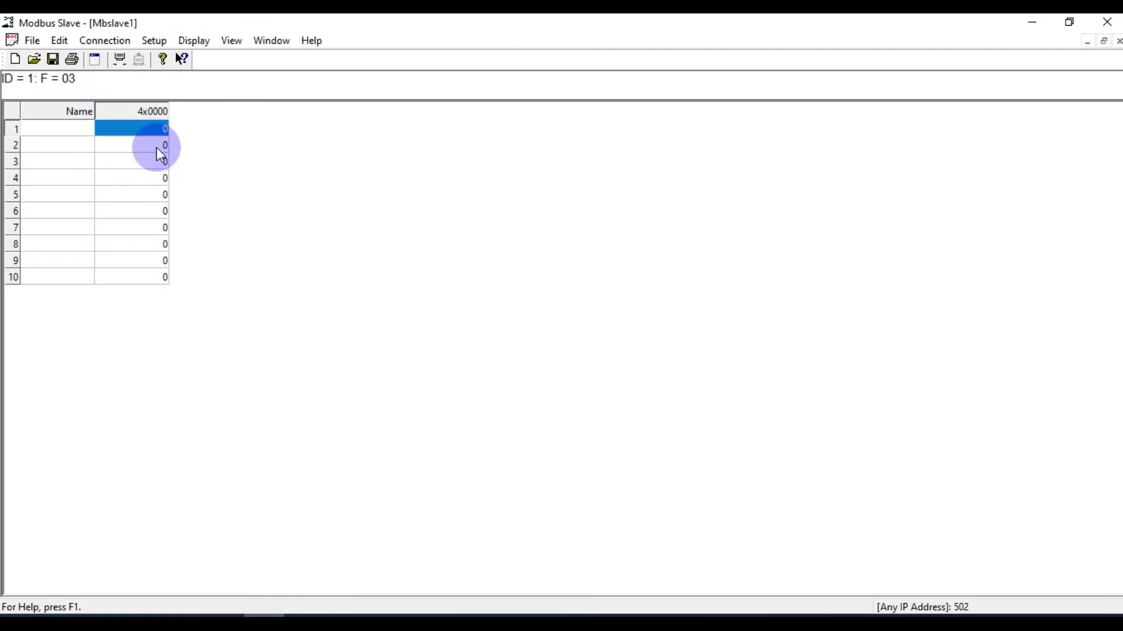
Set the value of register 1 in the Modbus Slave table to 11
double_click(156, 130)
text(11)
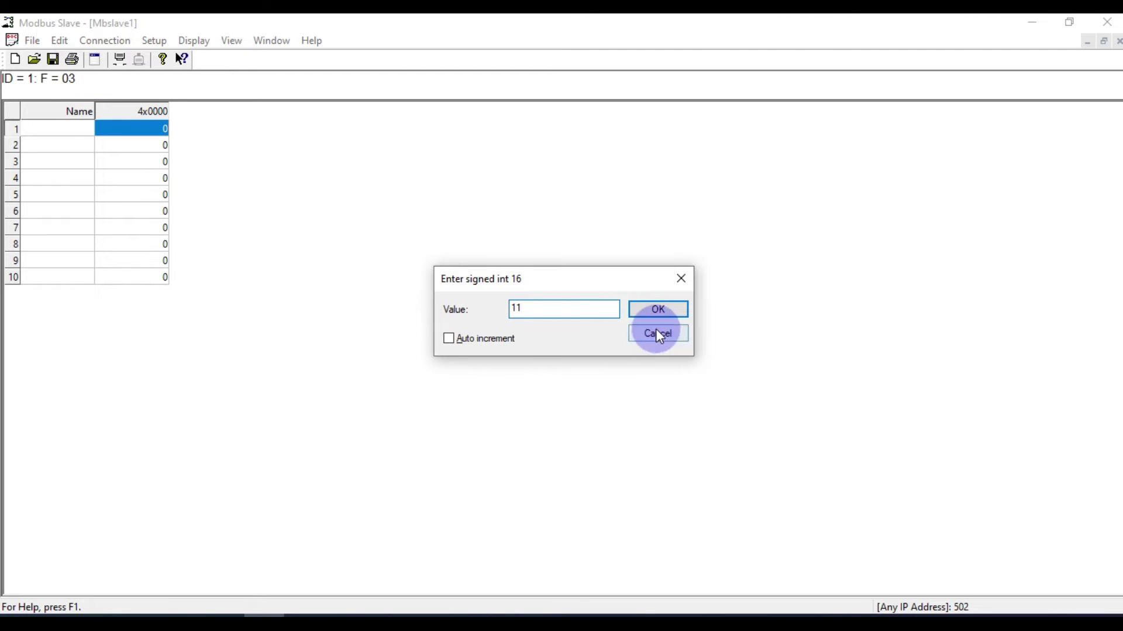
click(668, 311)
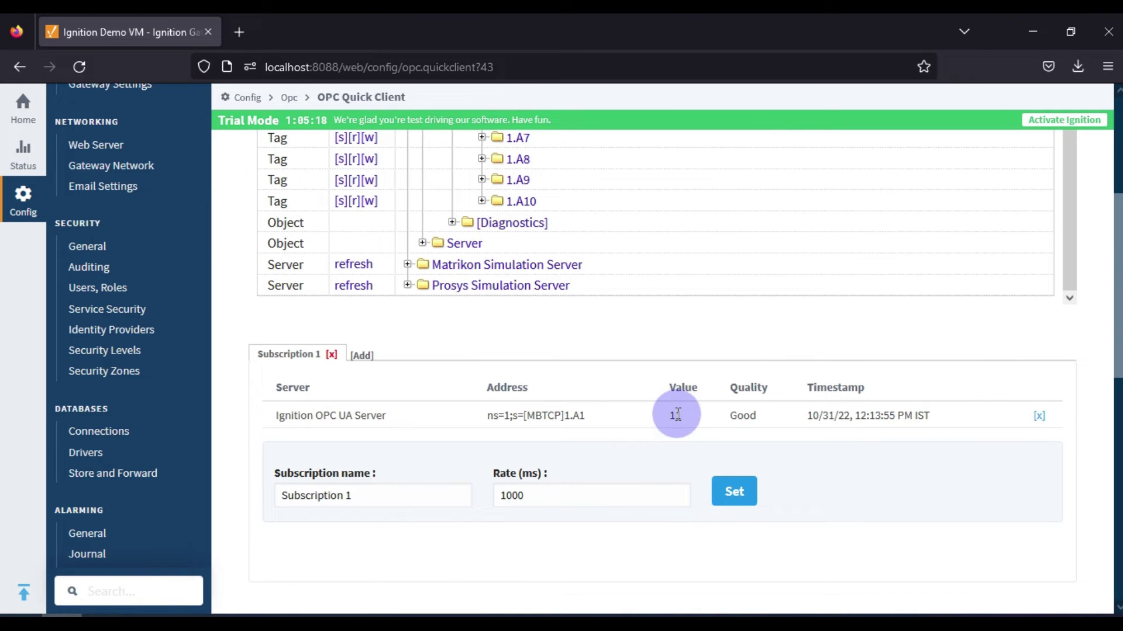
Read tag 1.A1 again in the OPC Quick Client and examine its returned value
scroll(630, 416, up, 5)
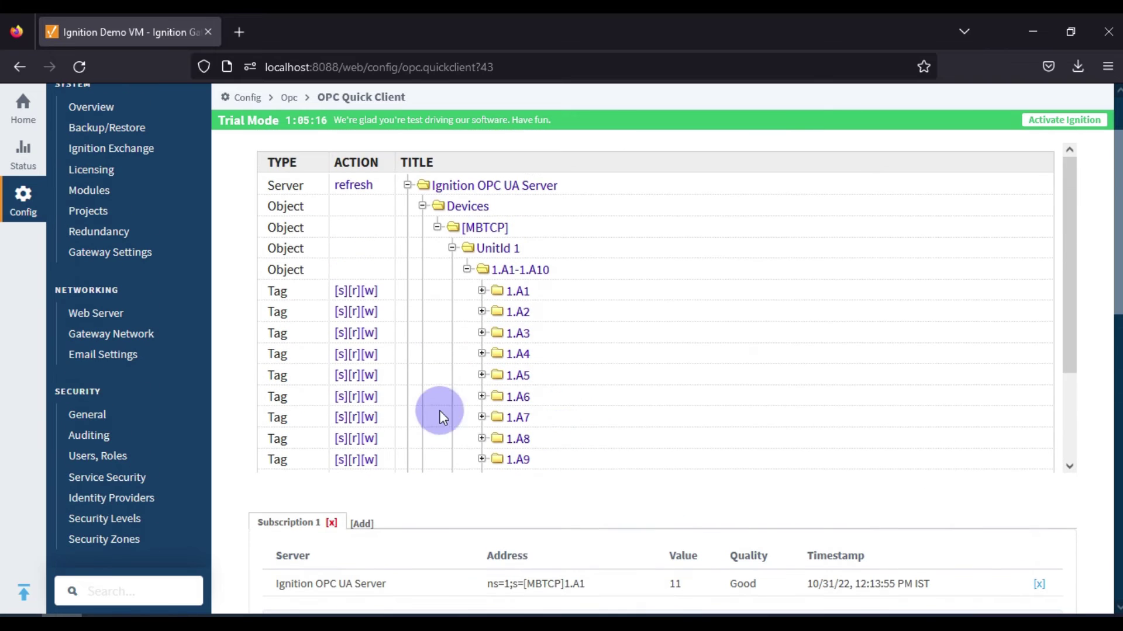
click(354, 292)
double_click(292, 264)
scroll(377, 310, down, 1)
scroll(380, 334, down, 1)
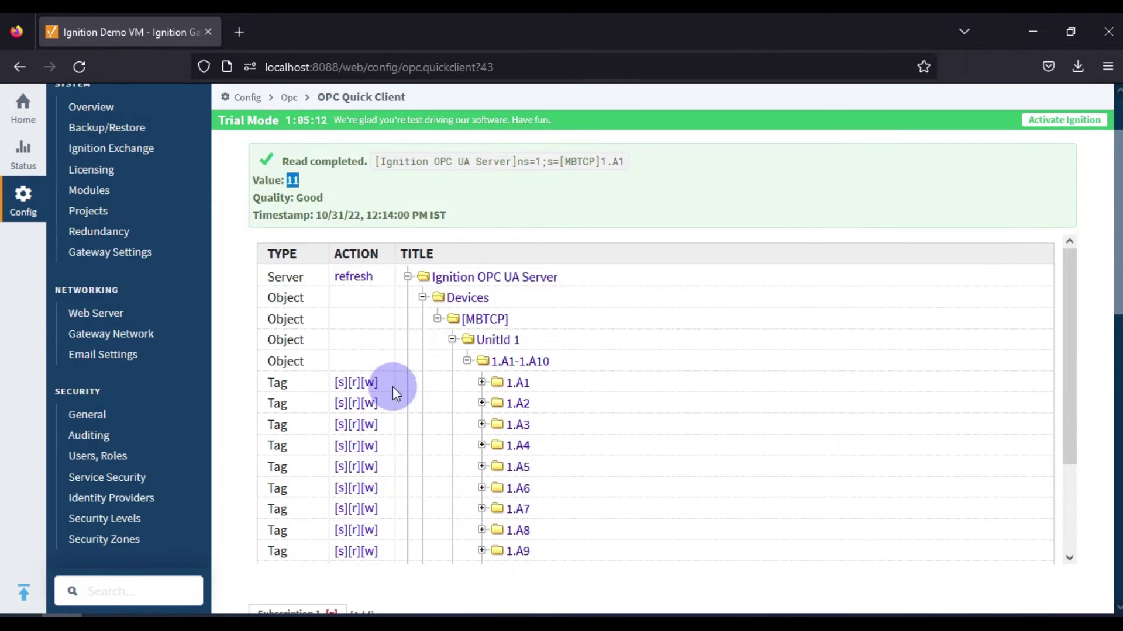
Write the value 12 to tag 1.A1 from the OPC Quick Client
click(370, 383)
click(534, 333)
text(12)
scroll(564, 380, down, 1)
click(471, 424)
Compare the subscribed value of tag 1.A1 with register 1 in Modbus Slave, and return to the OPC Quick Client
scroll(630, 377, down, 3)
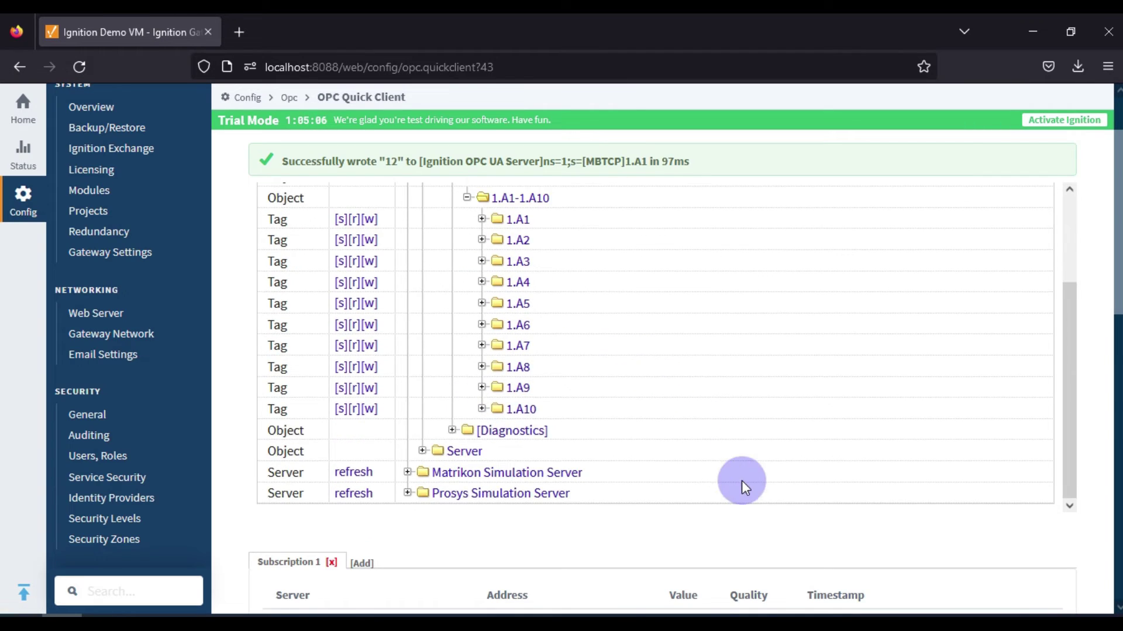
scroll(741, 481, down, 6)
double_click(673, 287)
click(275, 620)
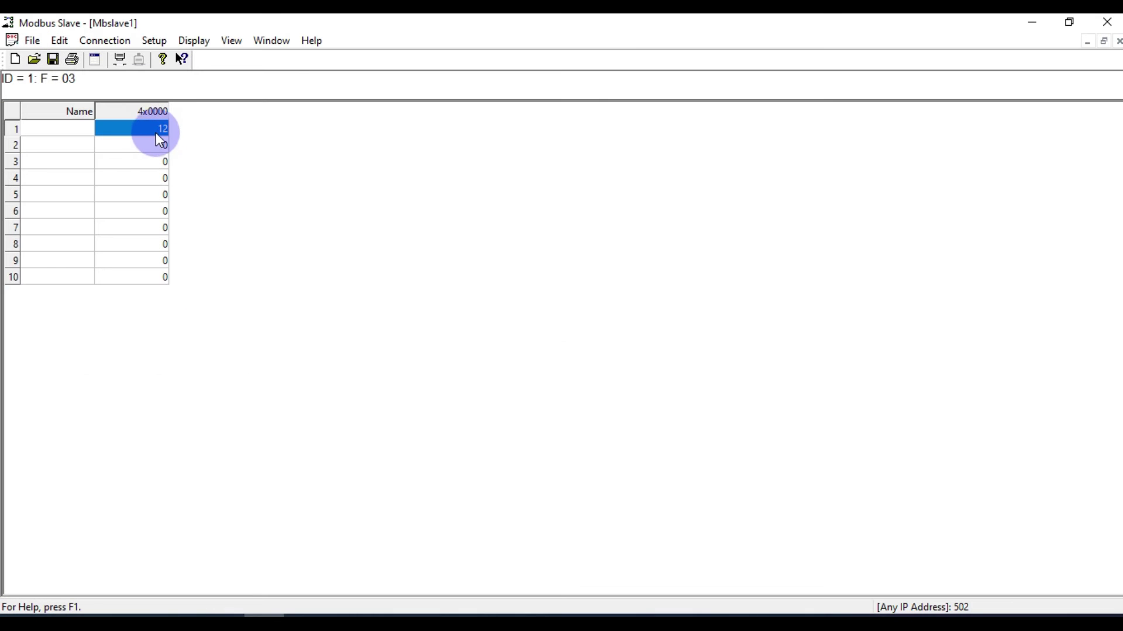
click(1031, 23)
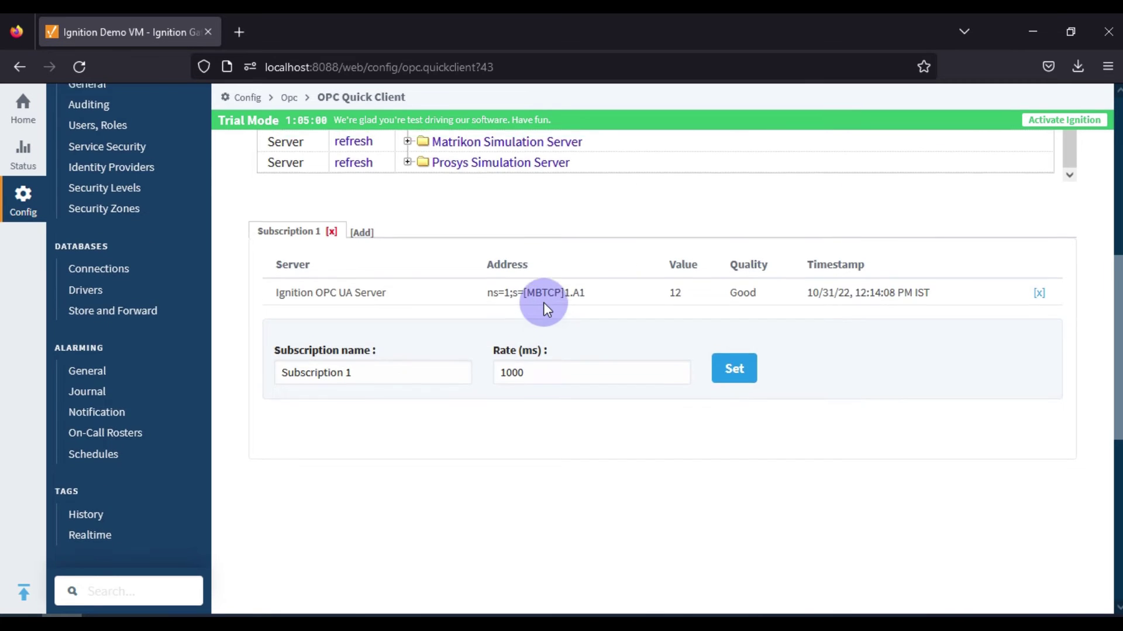
scroll(542, 303, up, 6)
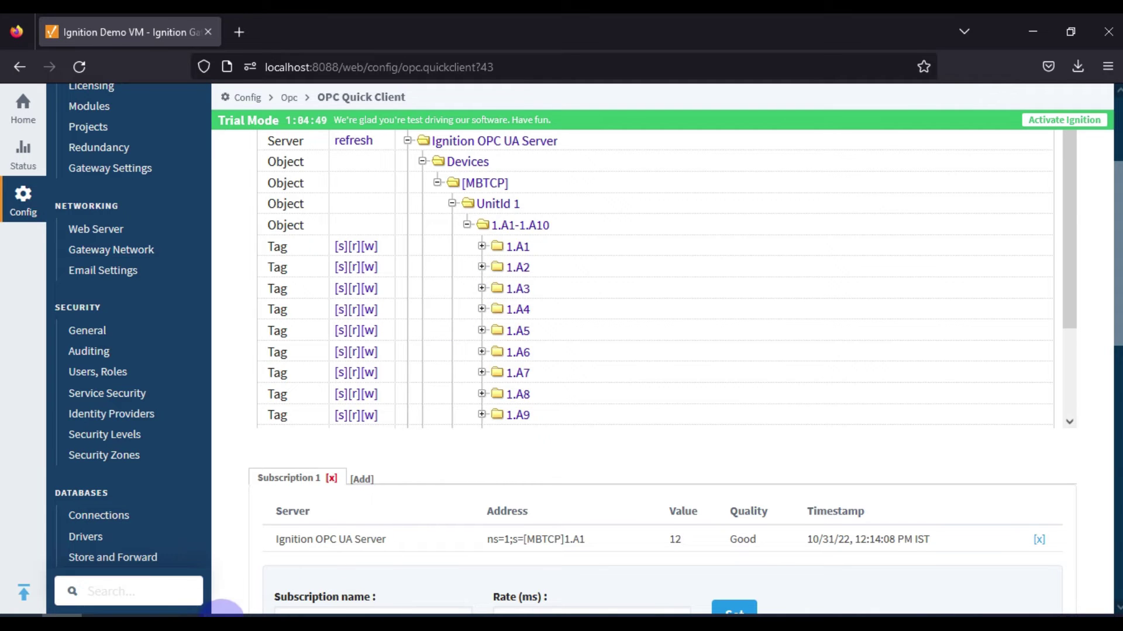
Switch to Ignition Designer, collapse the Simulation from Prosys Server folder and open the connected devices browser for the default tag provider
click(225, 617)
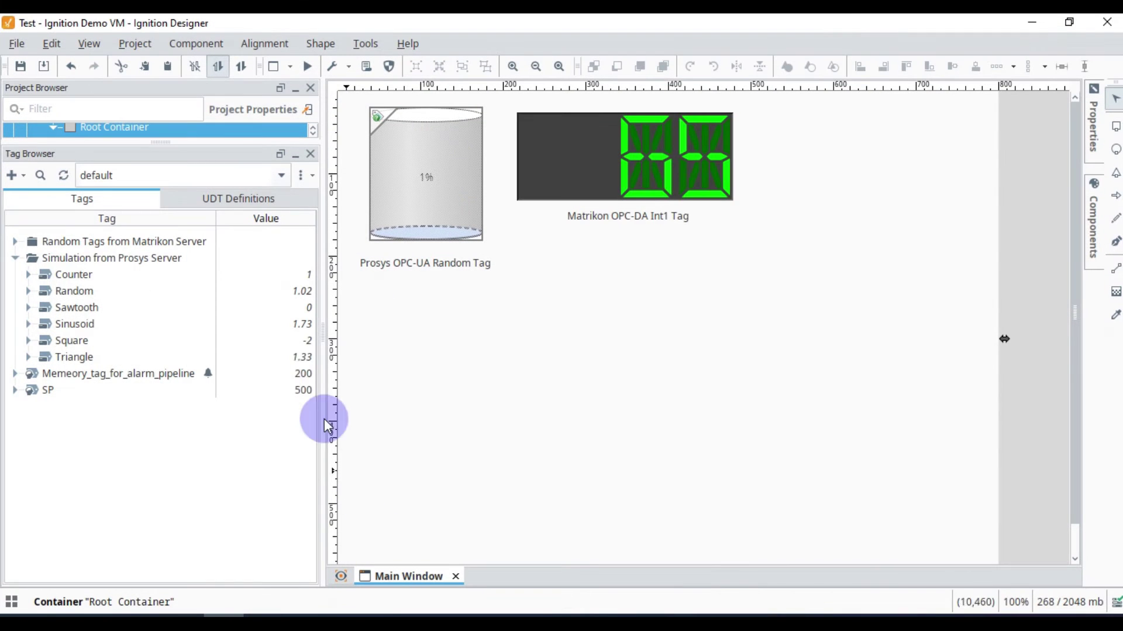
click(16, 259)
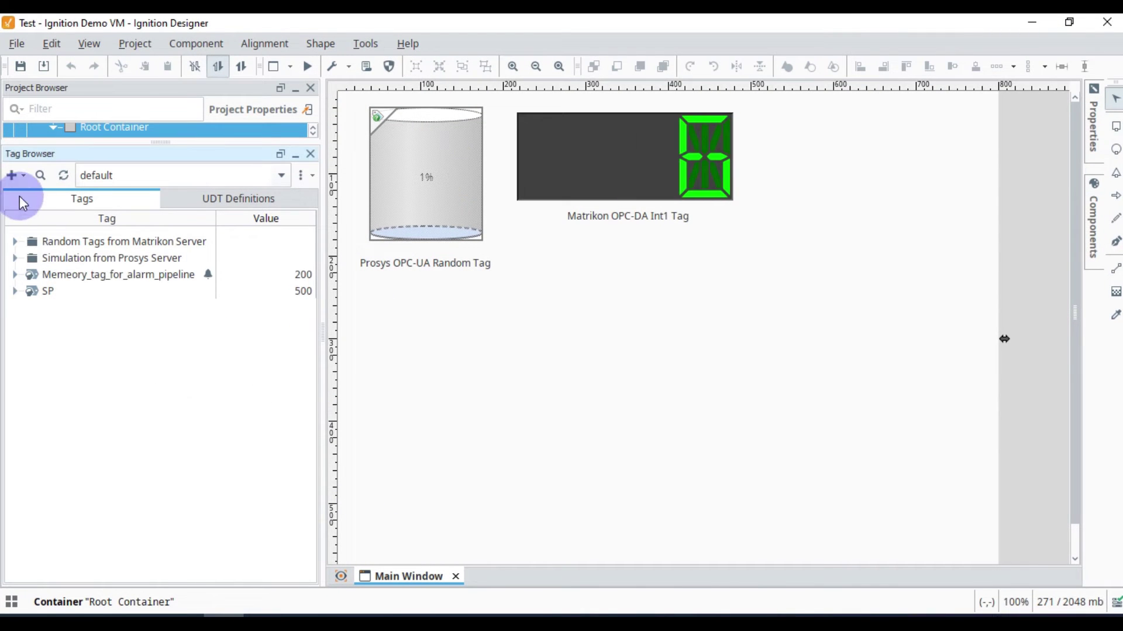
click(14, 175)
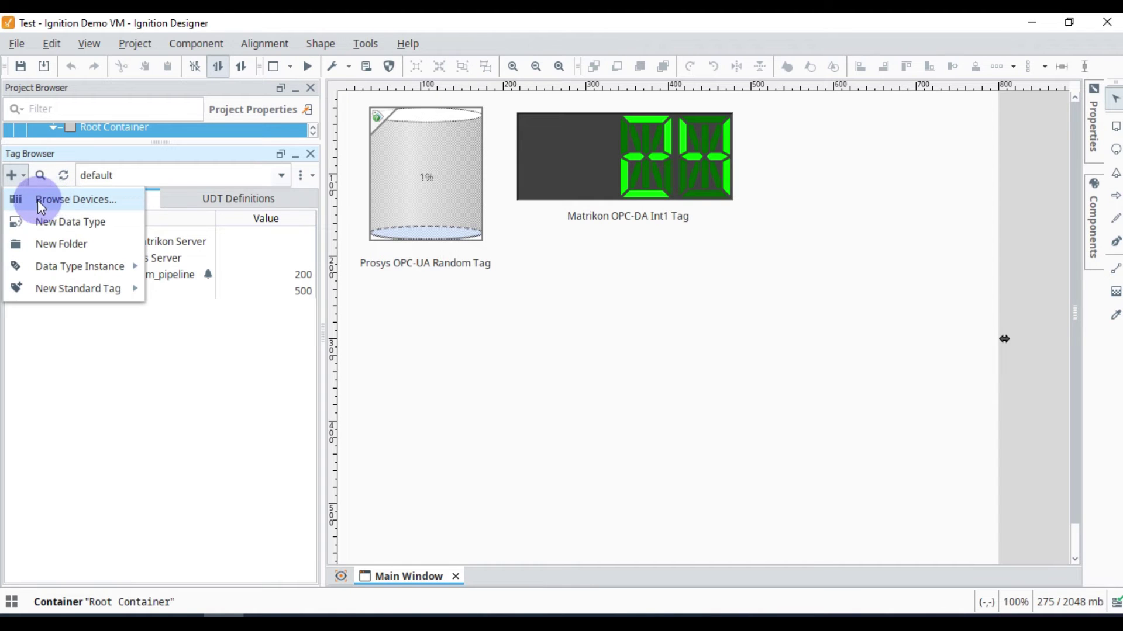
click(46, 198)
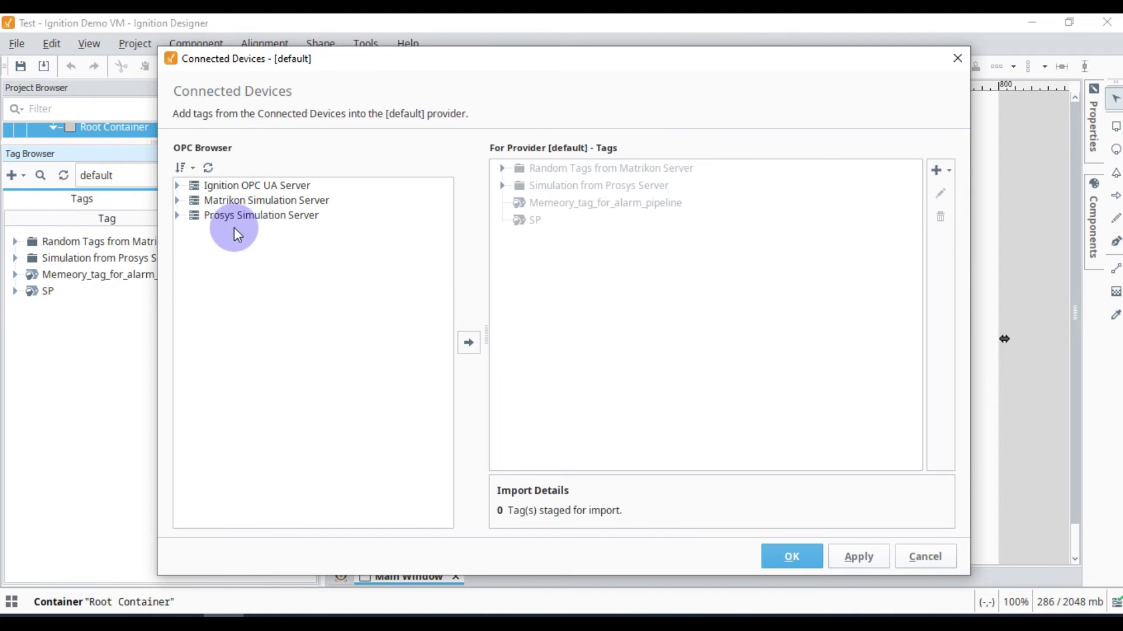
Import the 1.A1-1.A10 folder of UnitId 1 under the [MBTCP] device into the default tag provider
click(177, 185)
click(189, 201)
click(203, 215)
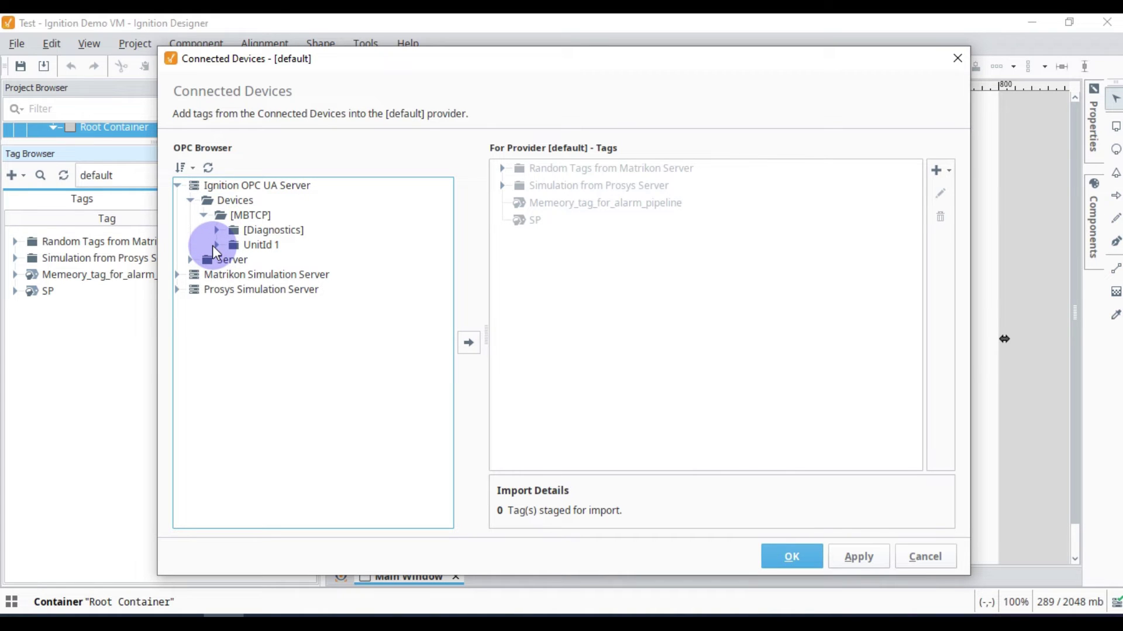
click(216, 245)
click(265, 261)
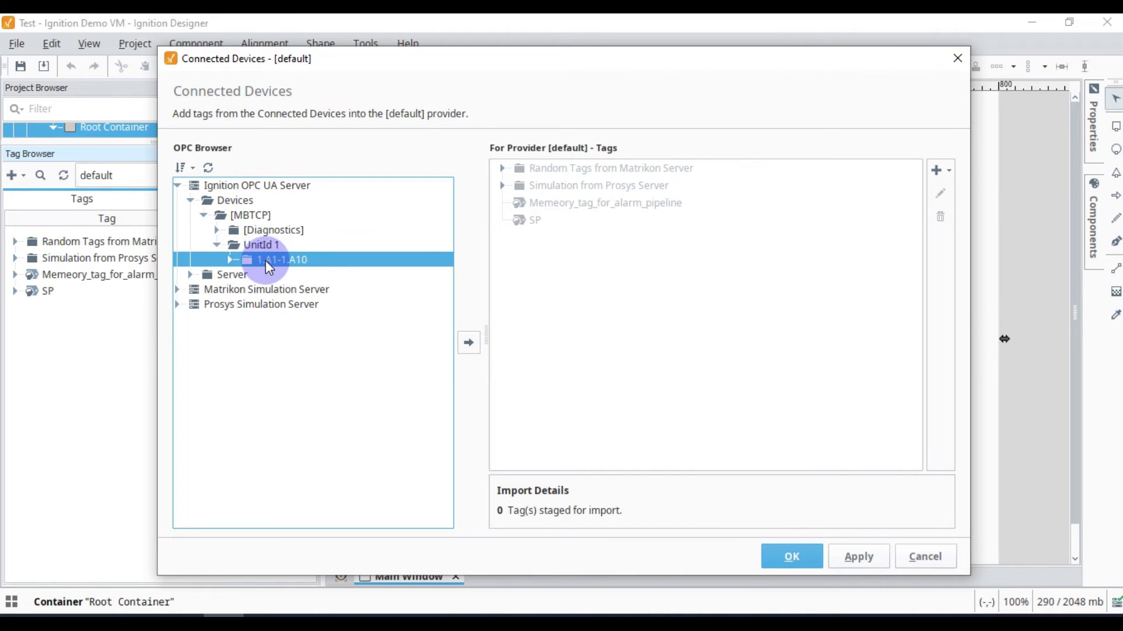
click(230, 261)
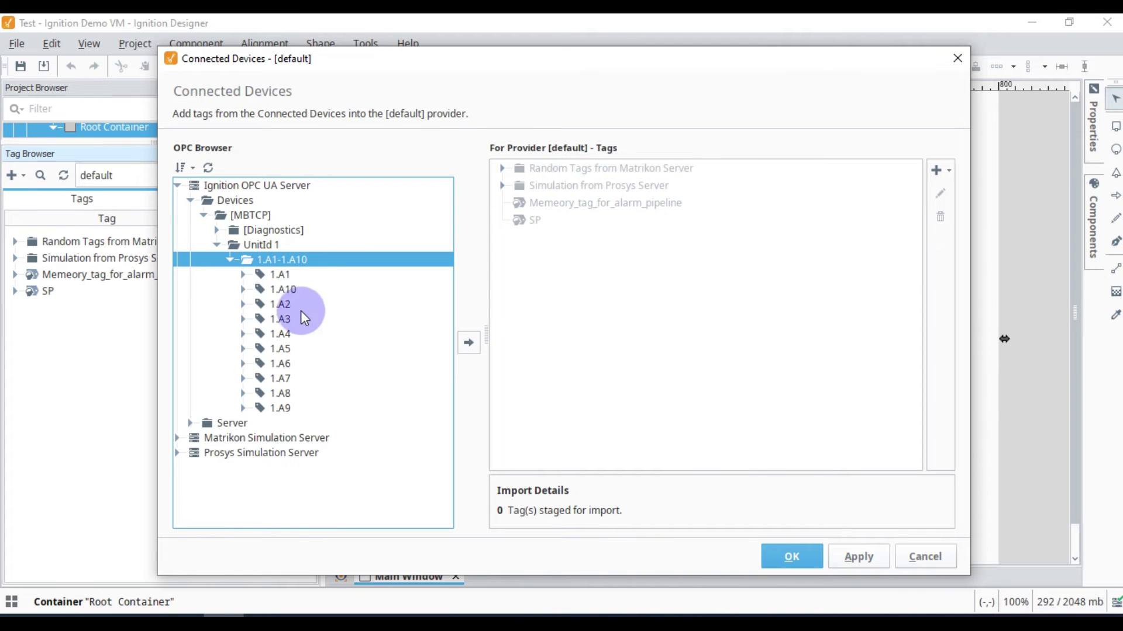
click(469, 344)
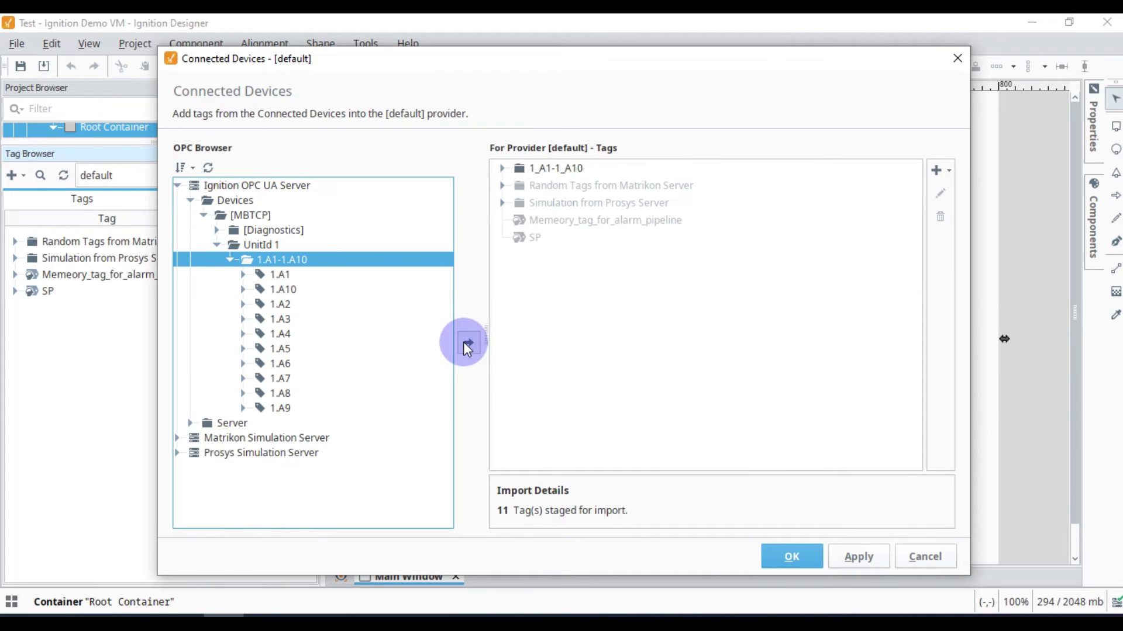
click(793, 558)
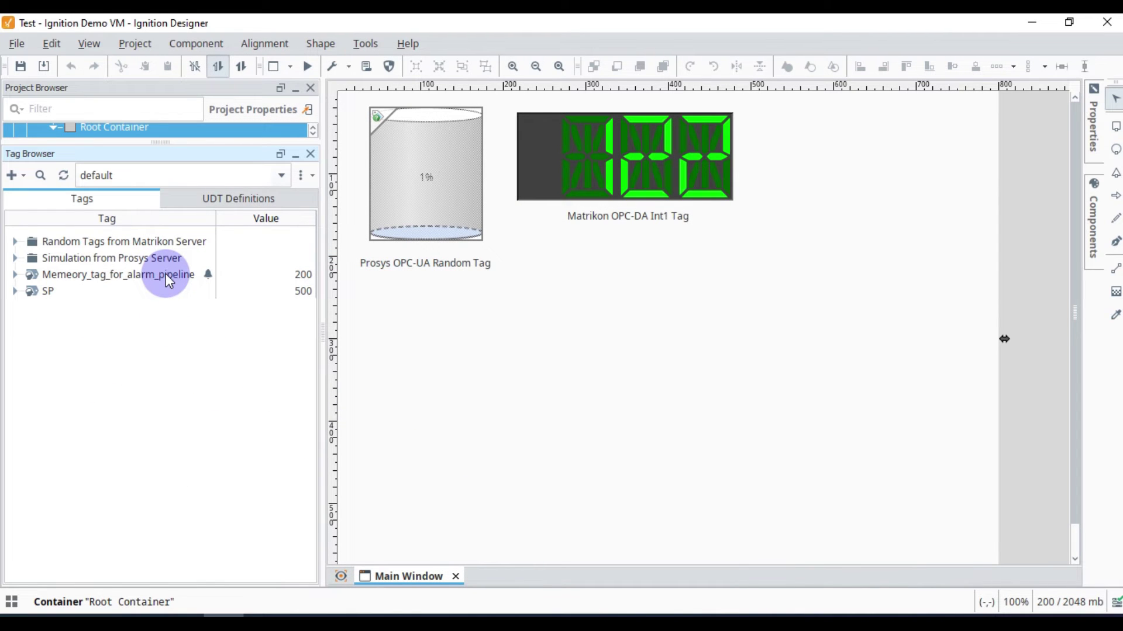
Rename the imported 1_A1-1_A10 folder as Modbus TCP Simulator Tags and expand it to show its tags
click(61, 244)
click(61, 243)
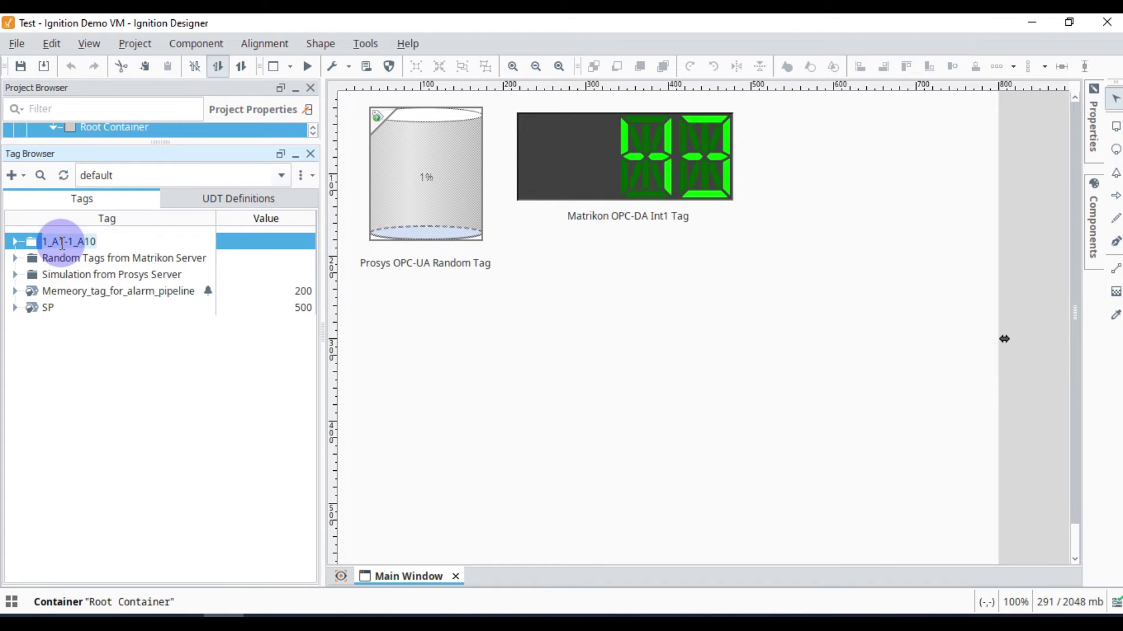
text(Modbus TC)
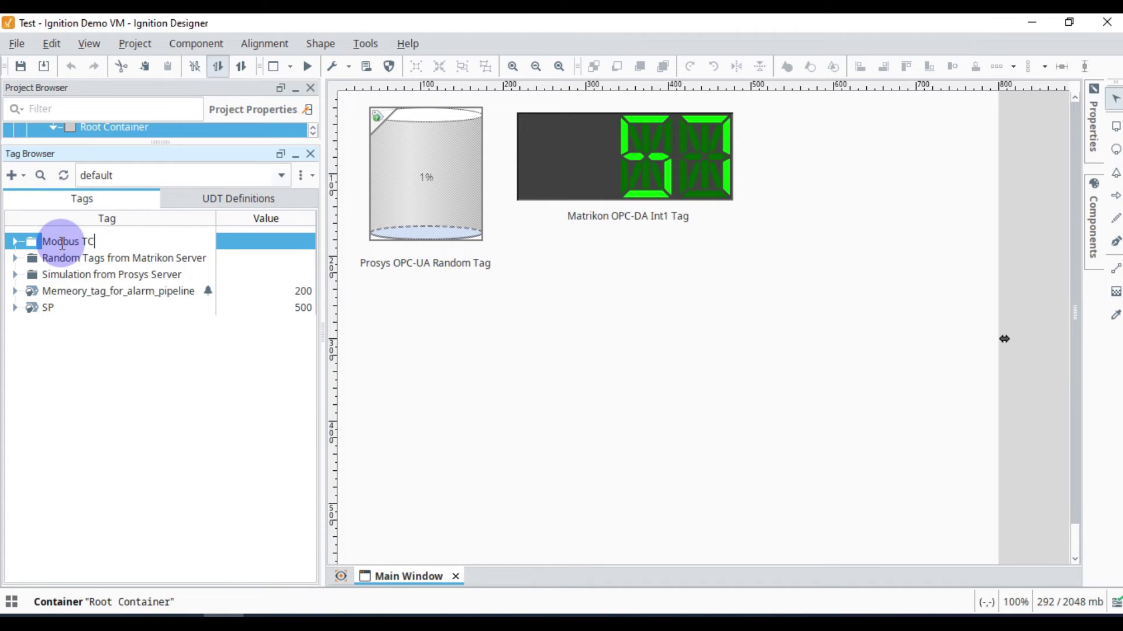
text(P Simu)
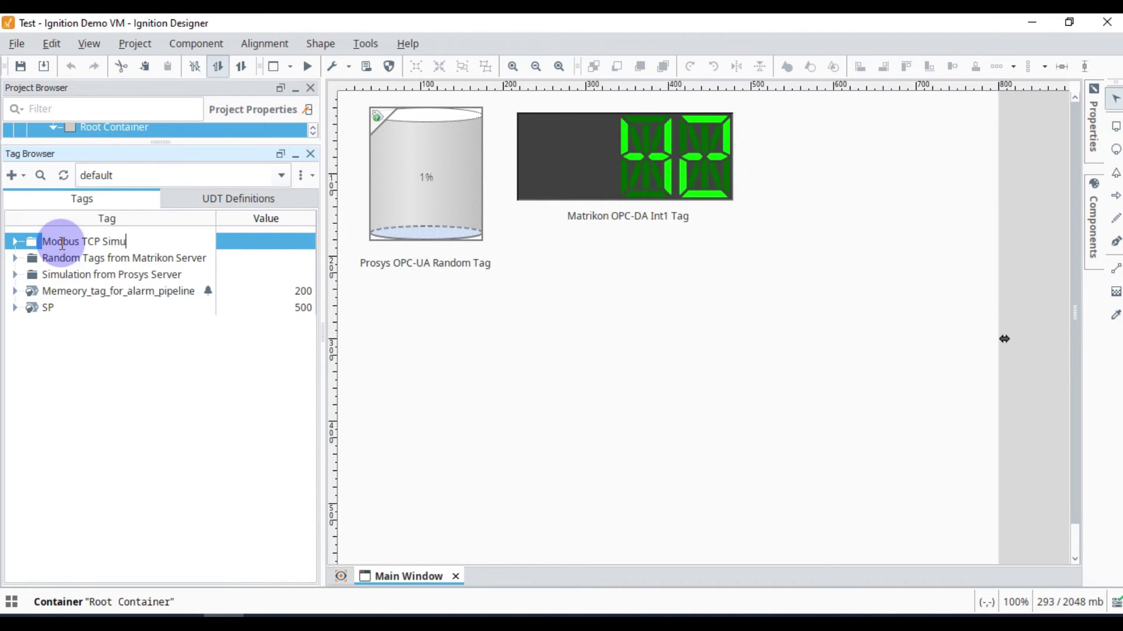
text(lati)
key(BackSpace)
key(BackSpace)
key(BackSpace)
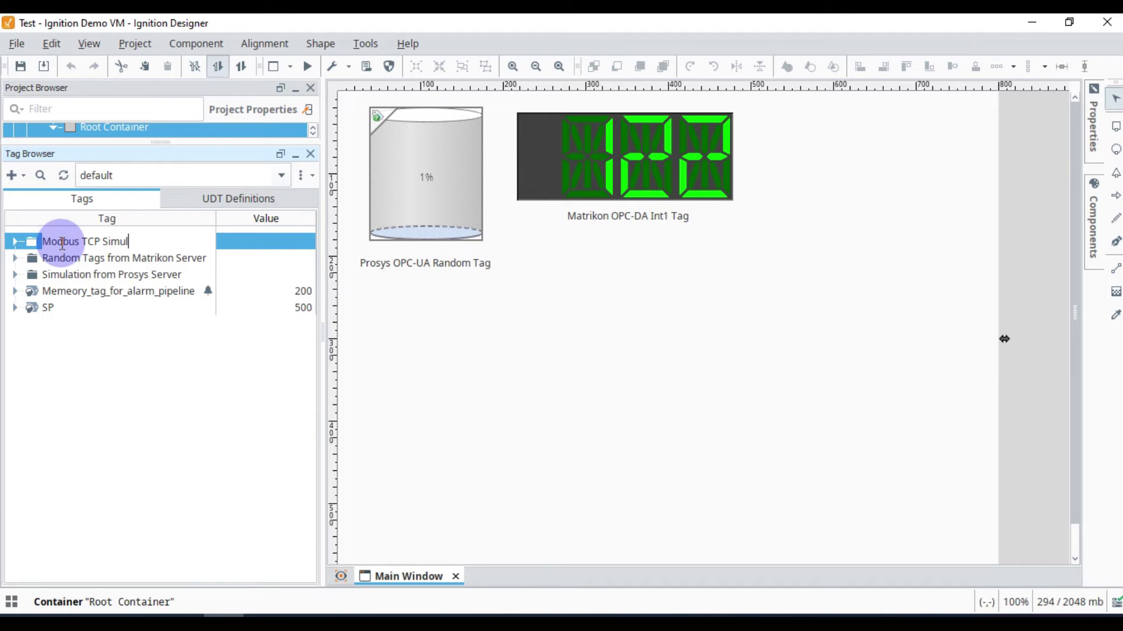
text(ator)
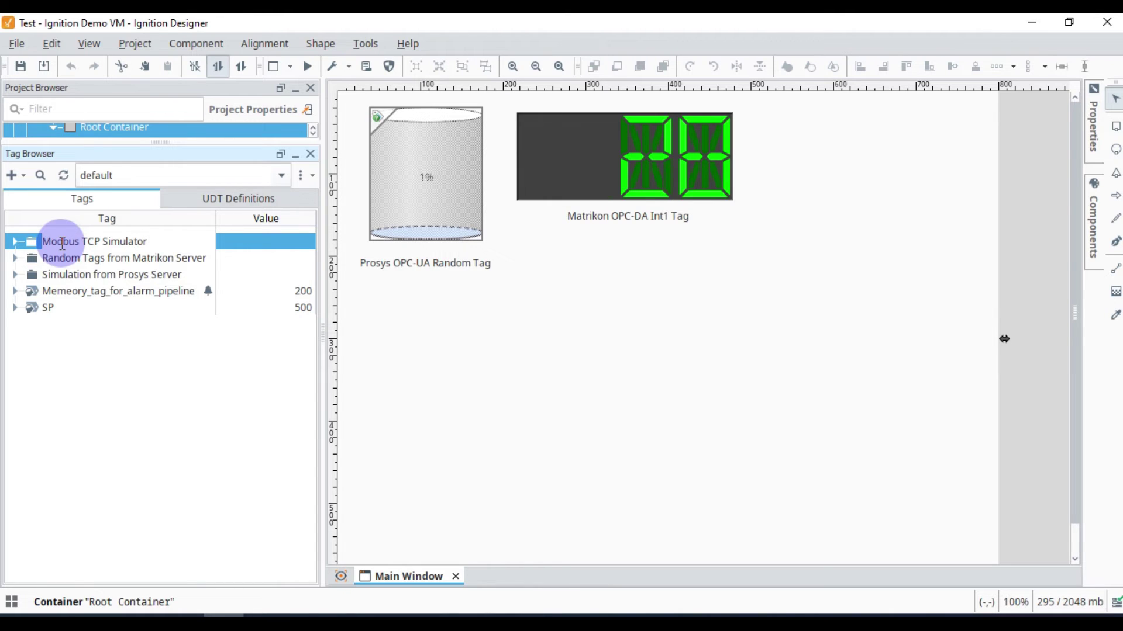
text( Tags)
key(Return)
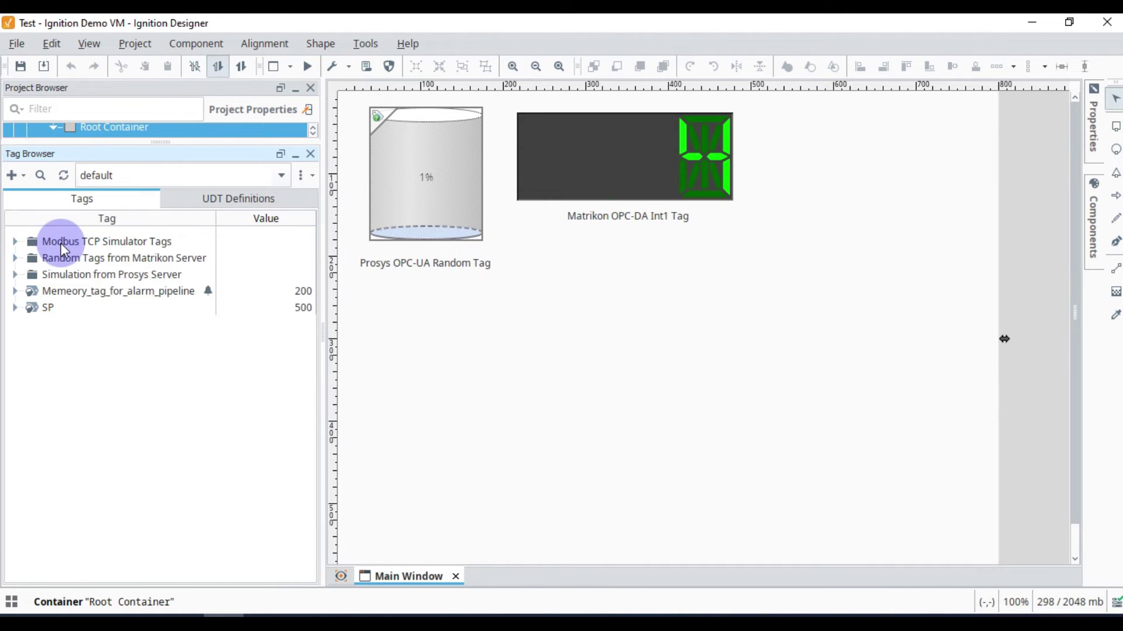
click(14, 242)
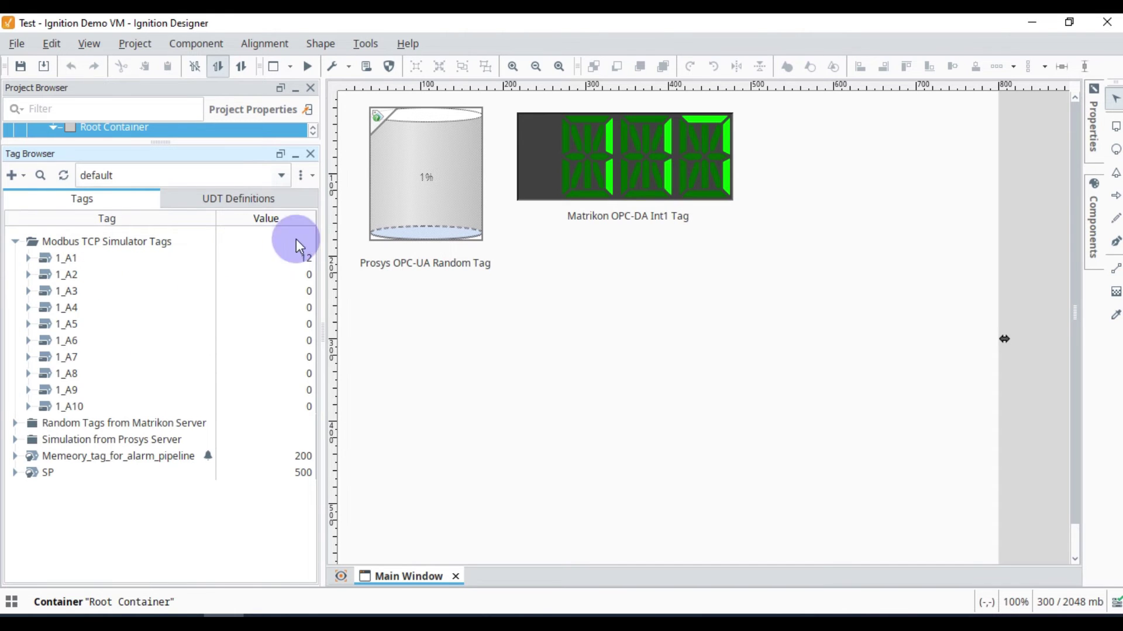
Switch to Modbus Slave and enable auto increment for register 2
key(alt+Tab)
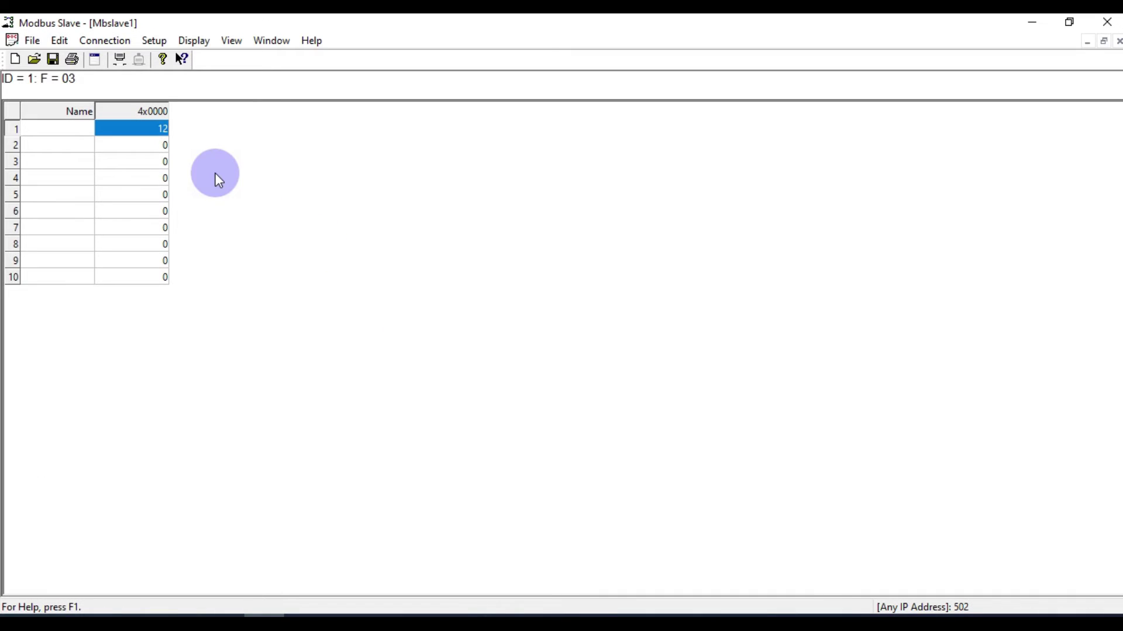
click(162, 144)
double_click(138, 147)
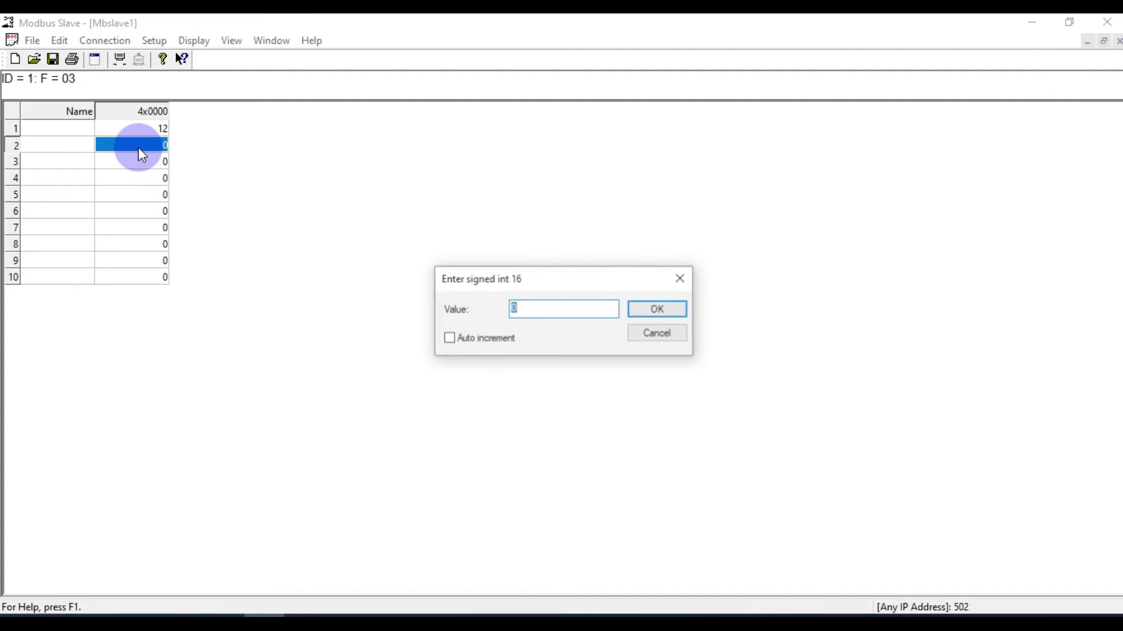
text(1)
click(461, 341)
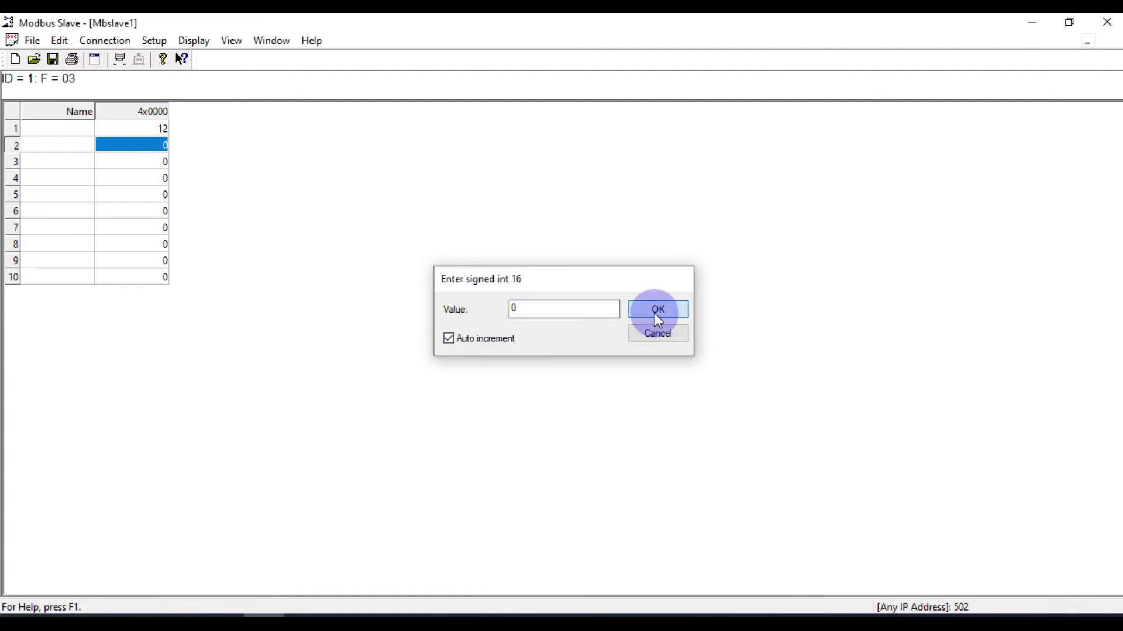
click(653, 313)
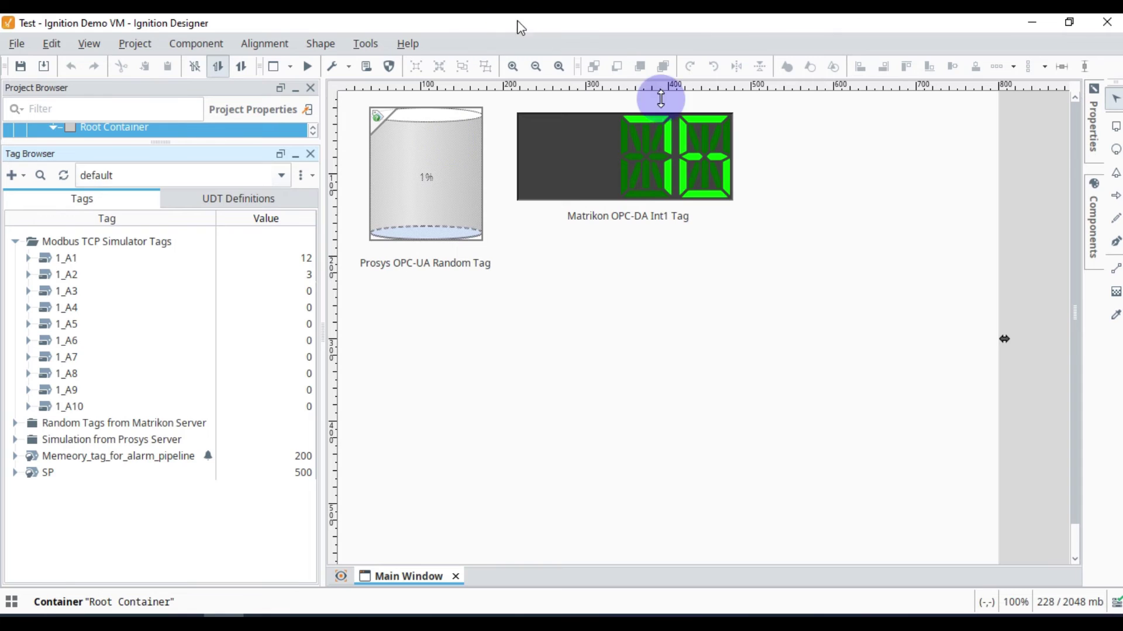
Arrange Ignition Designer and Modbus Slave side by side, and write 55 to tag 1_A3 with Read/Write Mode enabled
drag(517, 20, 1120, 175)
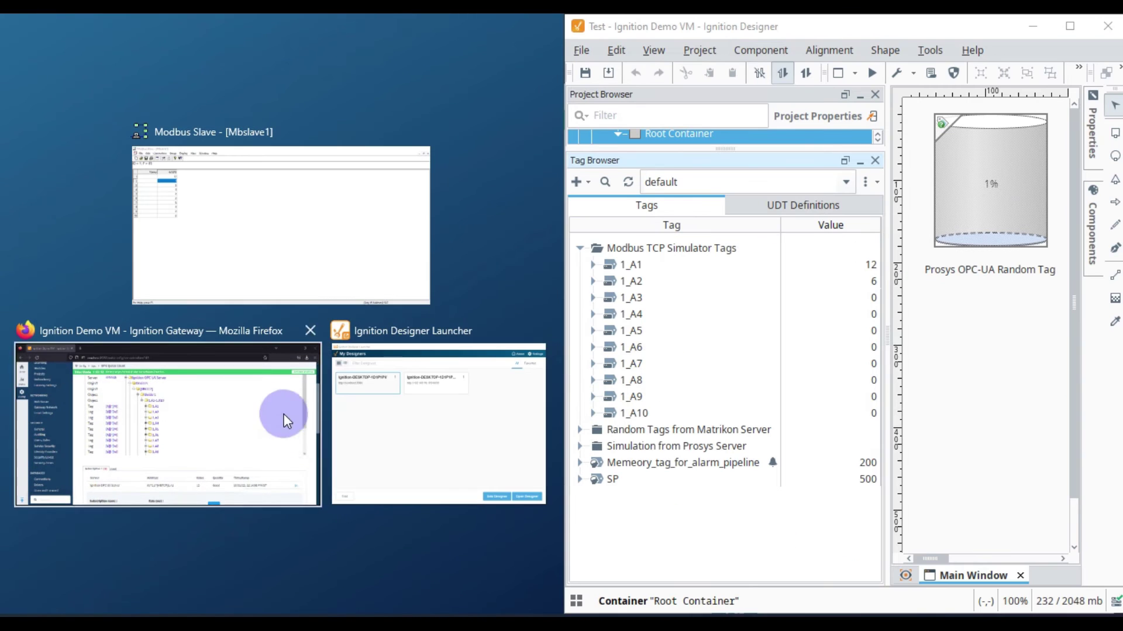
click(295, 244)
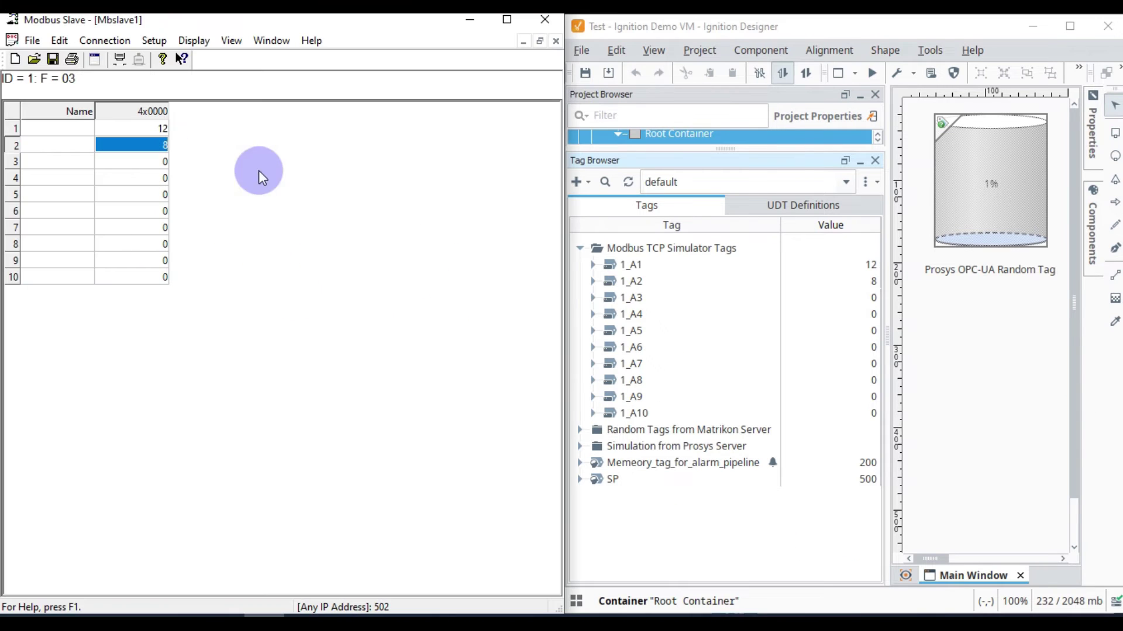
click(633, 300)
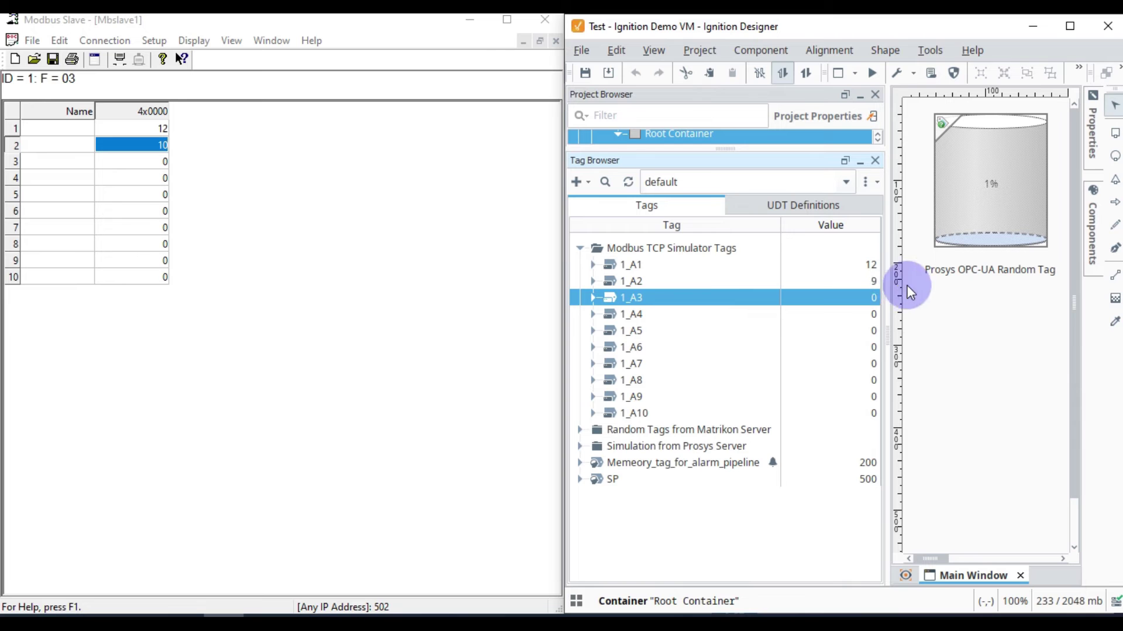
double_click(873, 298)
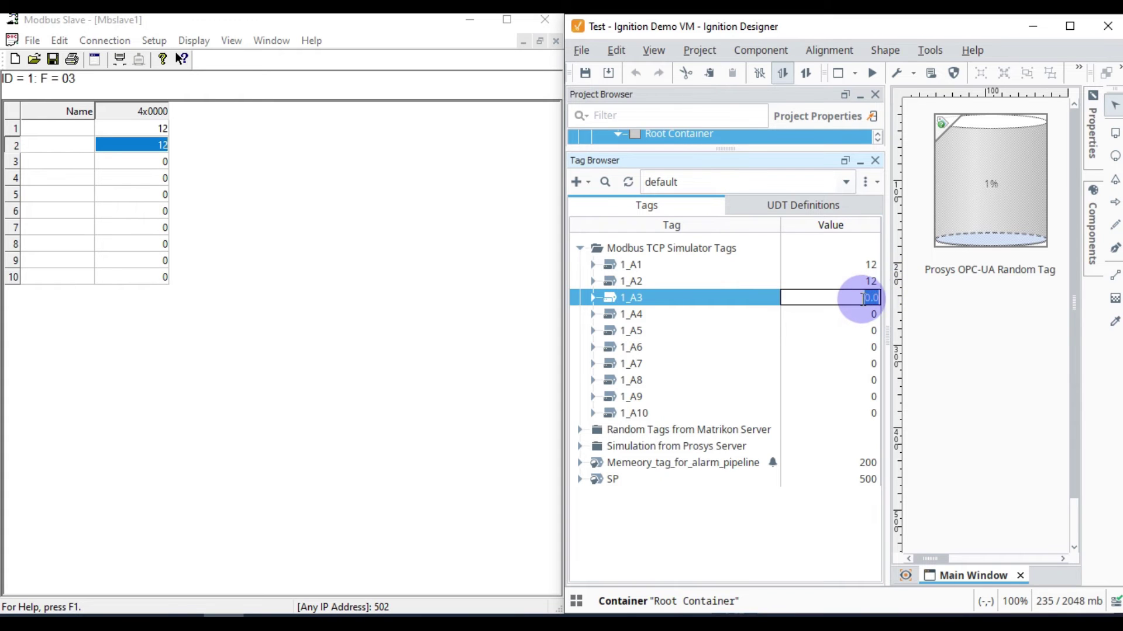
text(55)
key(Return)
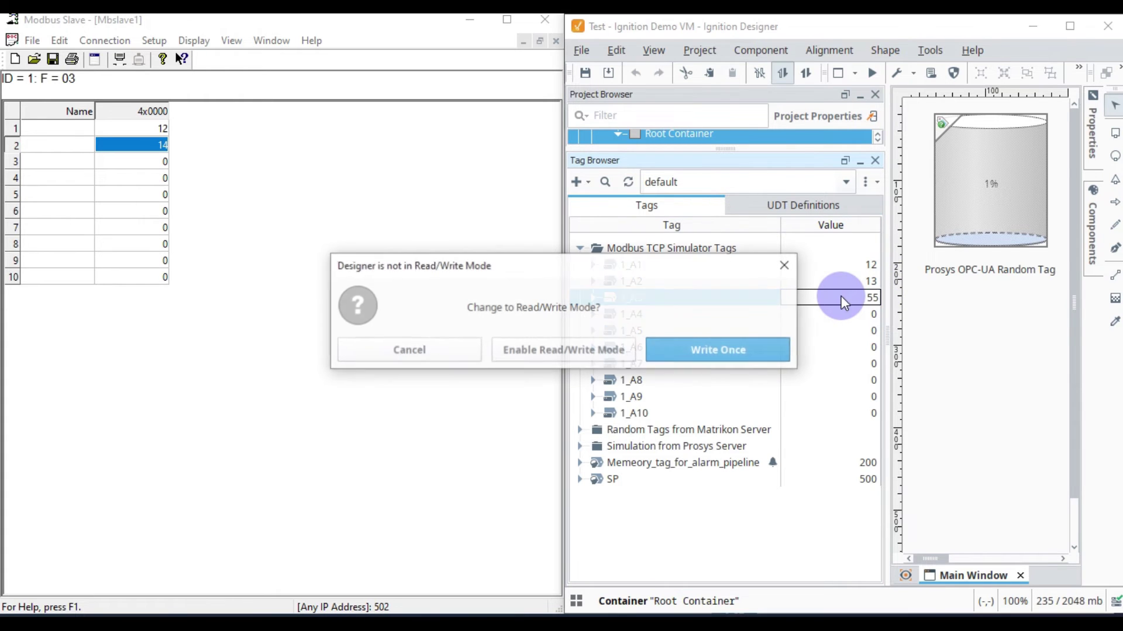
click(587, 353)
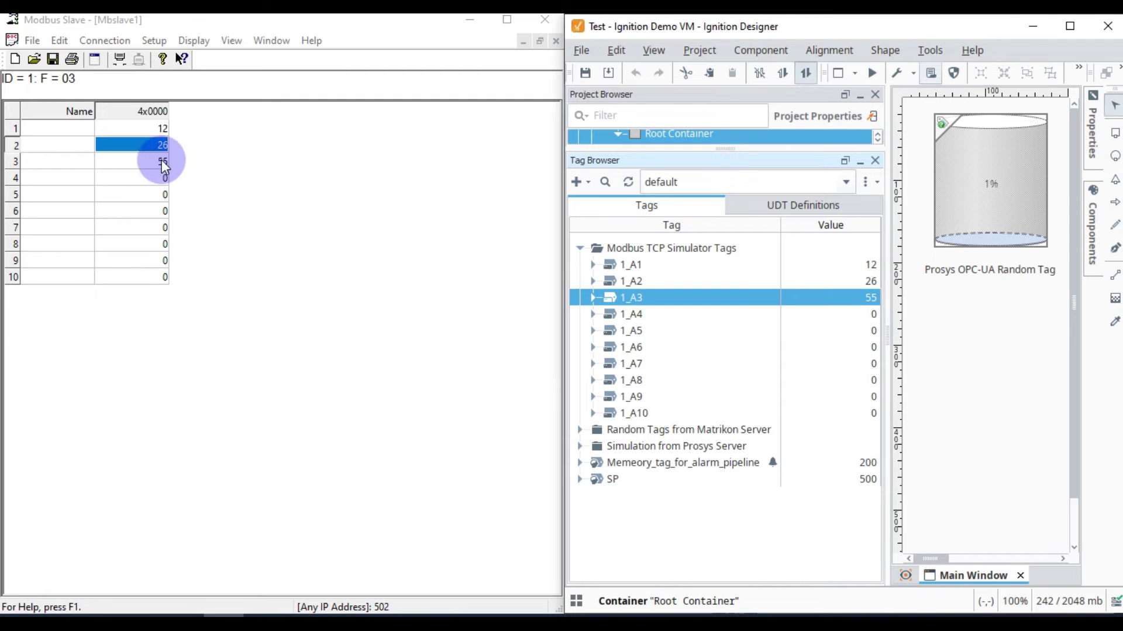
Add an LED Display bound to tag 1_A3 in the Main Window, below the tank
drag(648, 298, 994, 351)
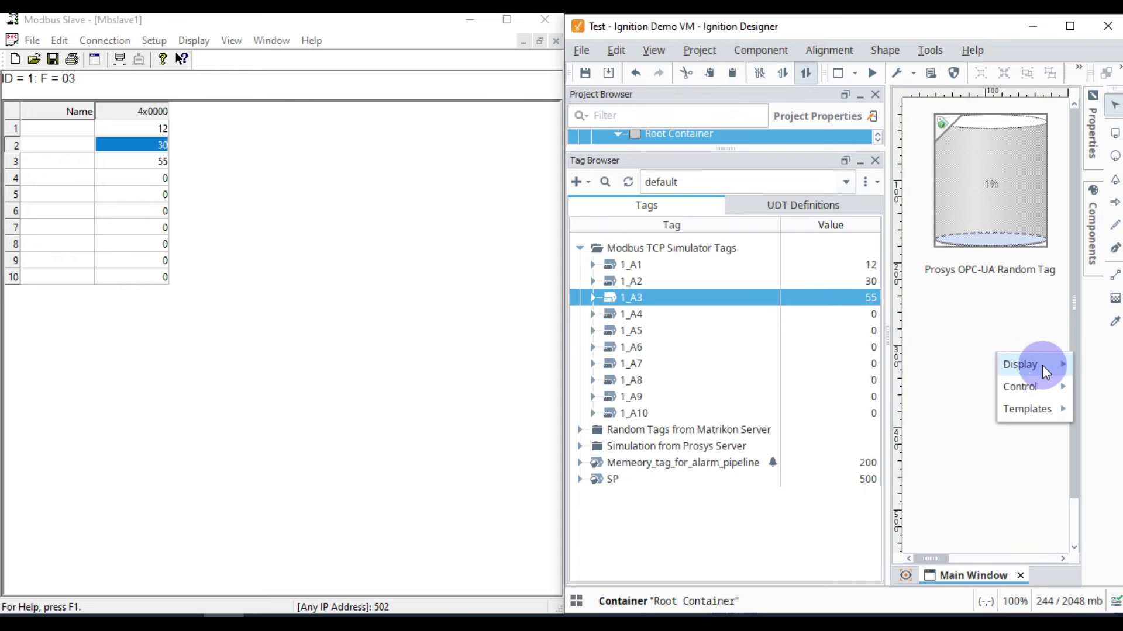
mouse_move(1050, 365)
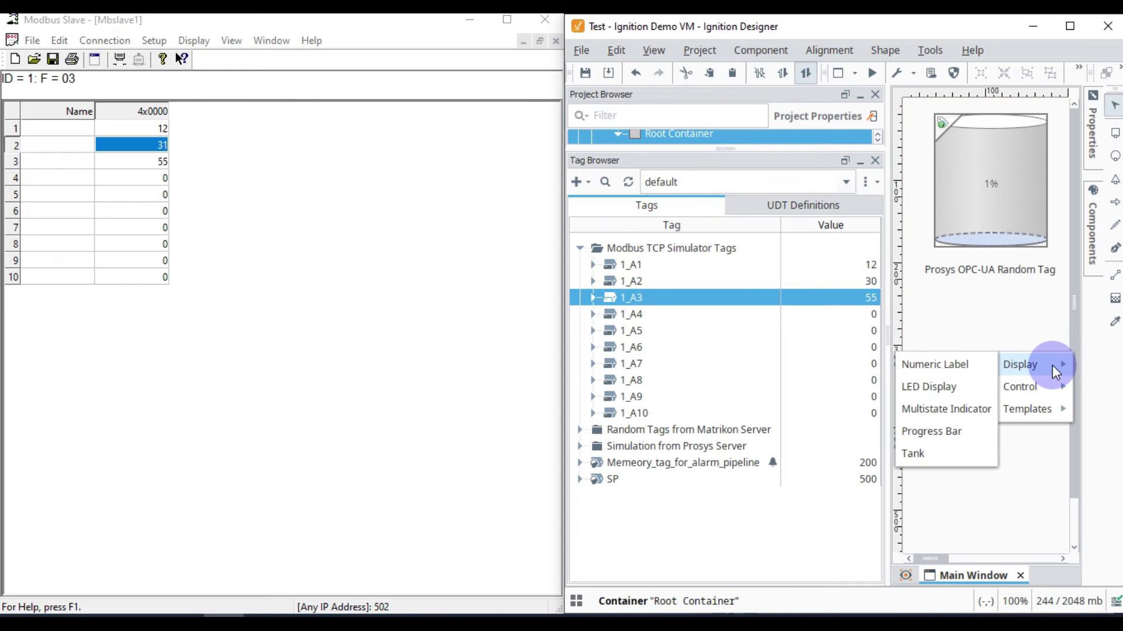
click(983, 387)
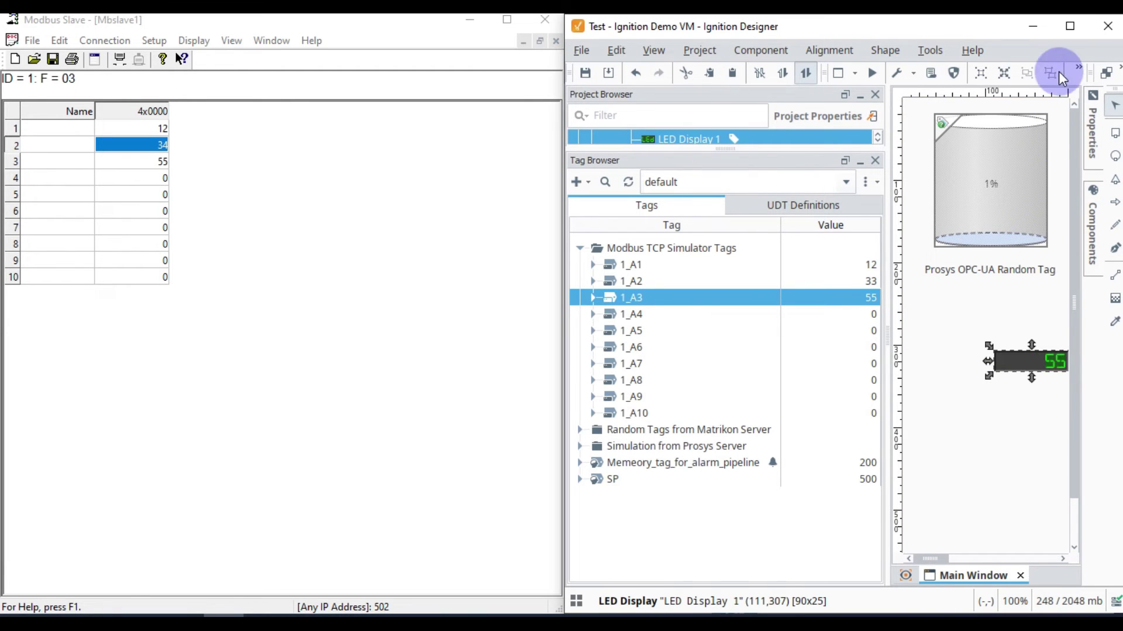
Maximize the Designer, enlarge the 1_A3 LED display to about 110 high and place it under the Matrikon OPC-DA Int1 Tag label
click(1079, 24)
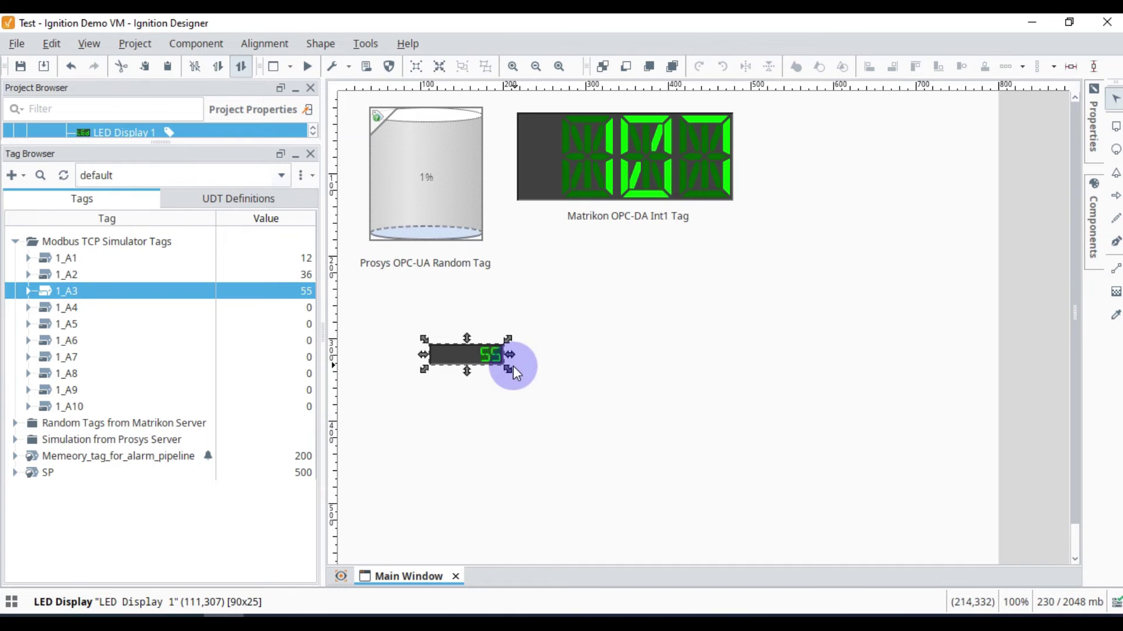
drag(513, 372, 618, 428)
drag(535, 391, 622, 293)
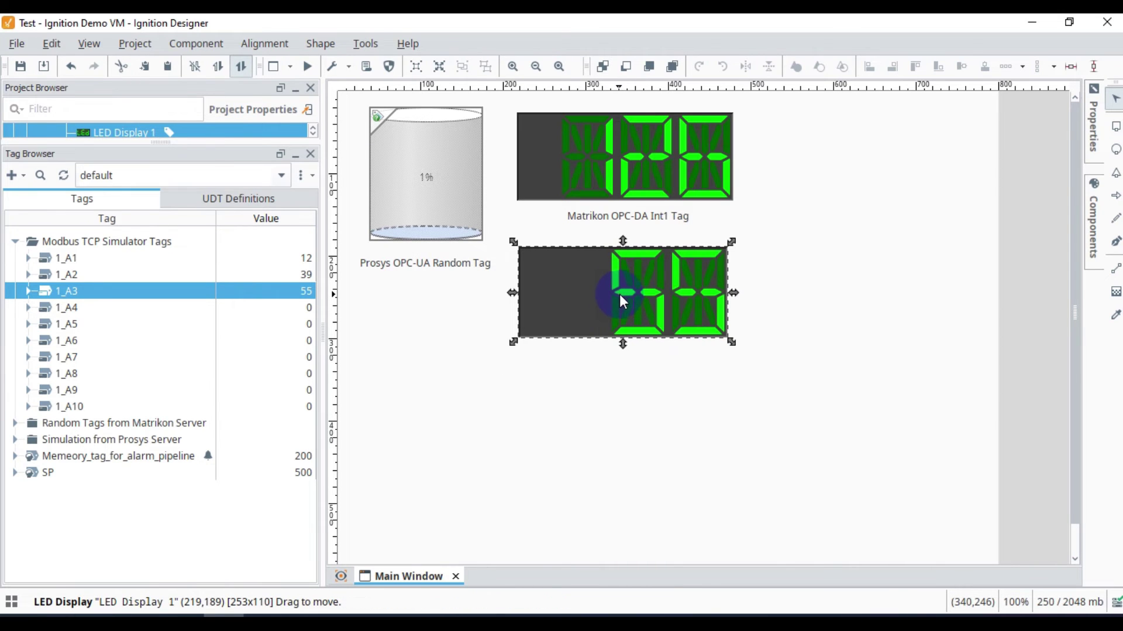
drag(734, 293, 748, 293)
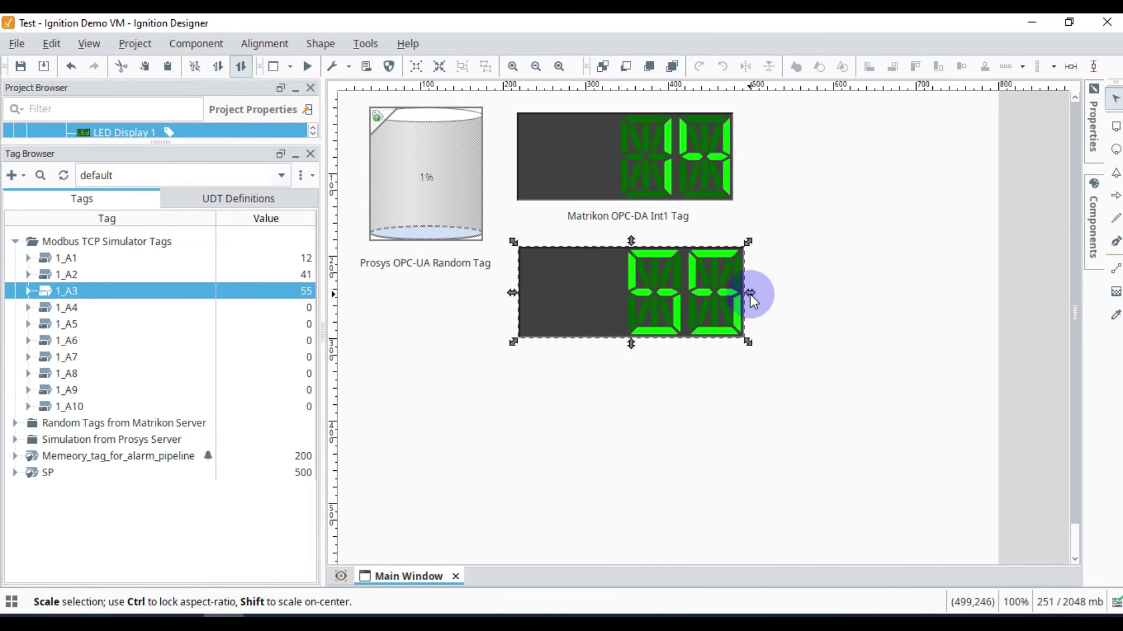
click(757, 383)
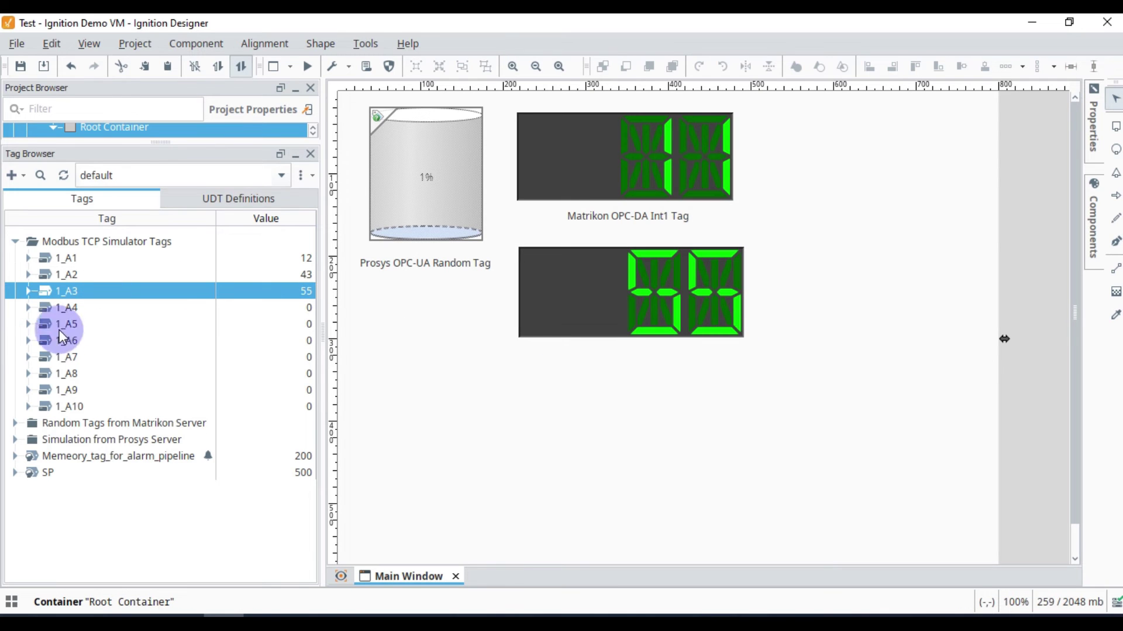
Add a Slider bound to tag 1_A4 to the Main Window and place it just below the 1_A3 LED display
click(76, 305)
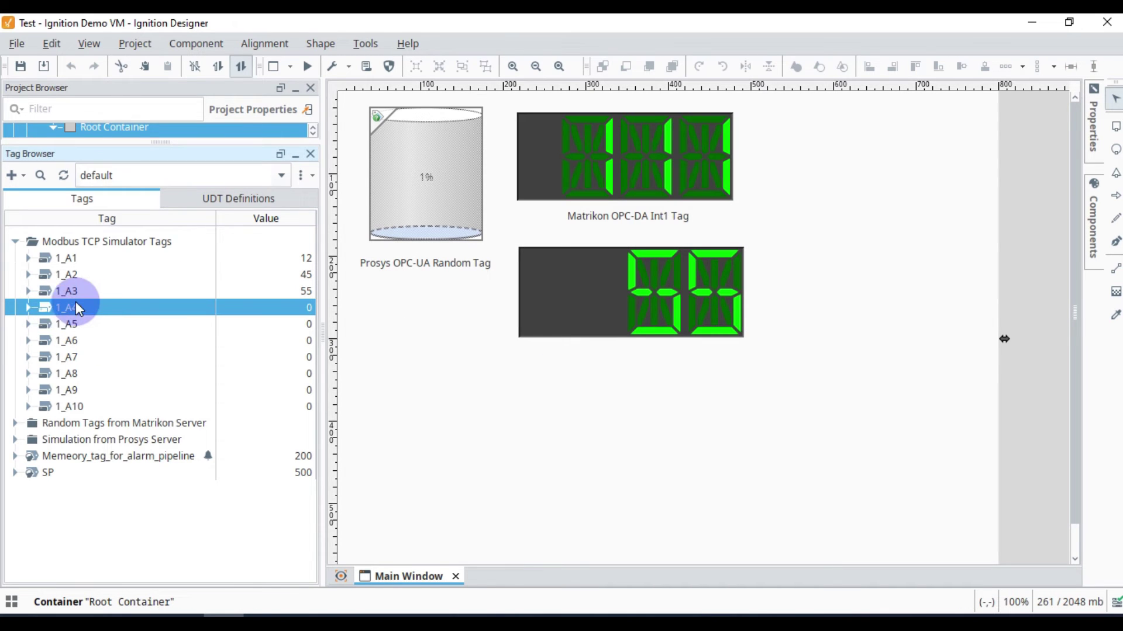
drag(61, 311, 571, 367)
mouse_move(596, 407)
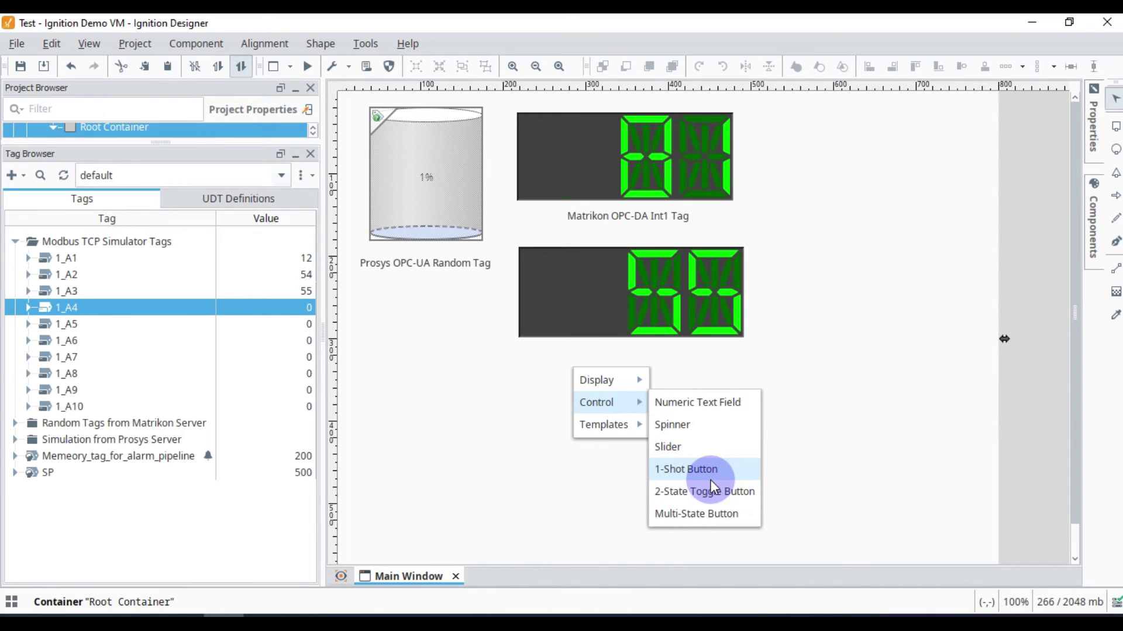
click(717, 443)
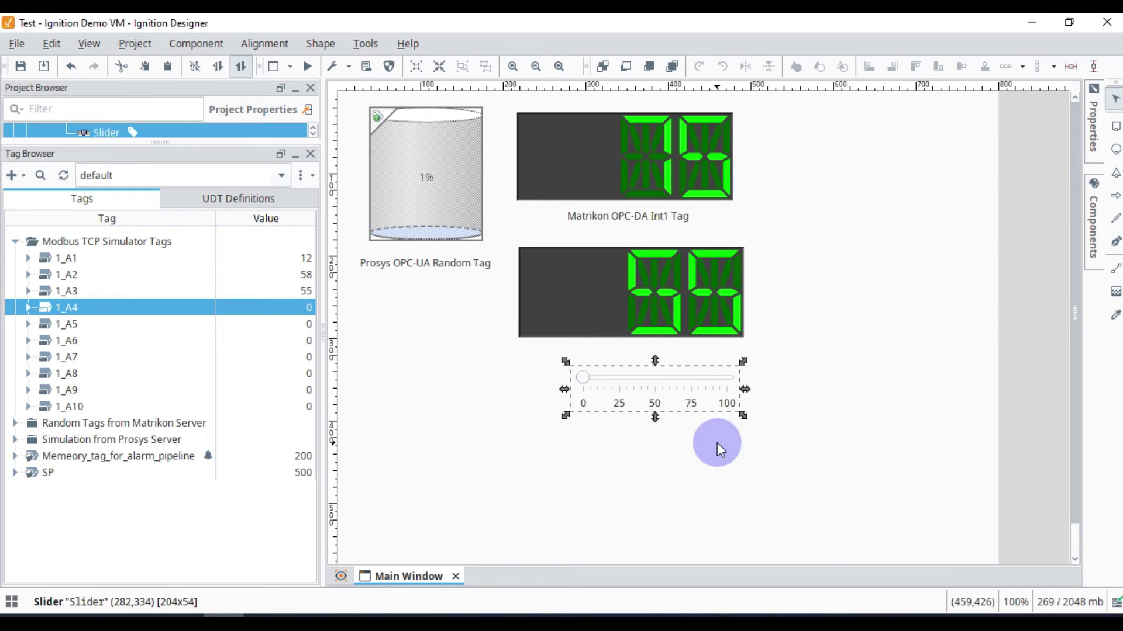
drag(664, 388, 621, 377)
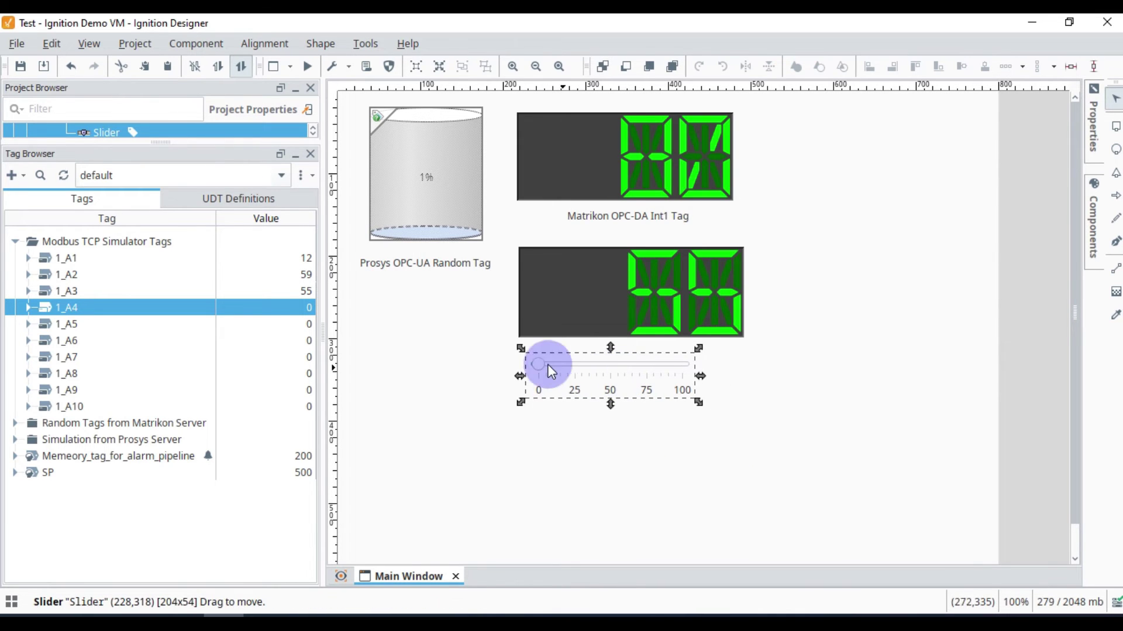
Start the Designer preview, move the slider to about 62, and switch to Modbus Slave to check register 4
click(298, 70)
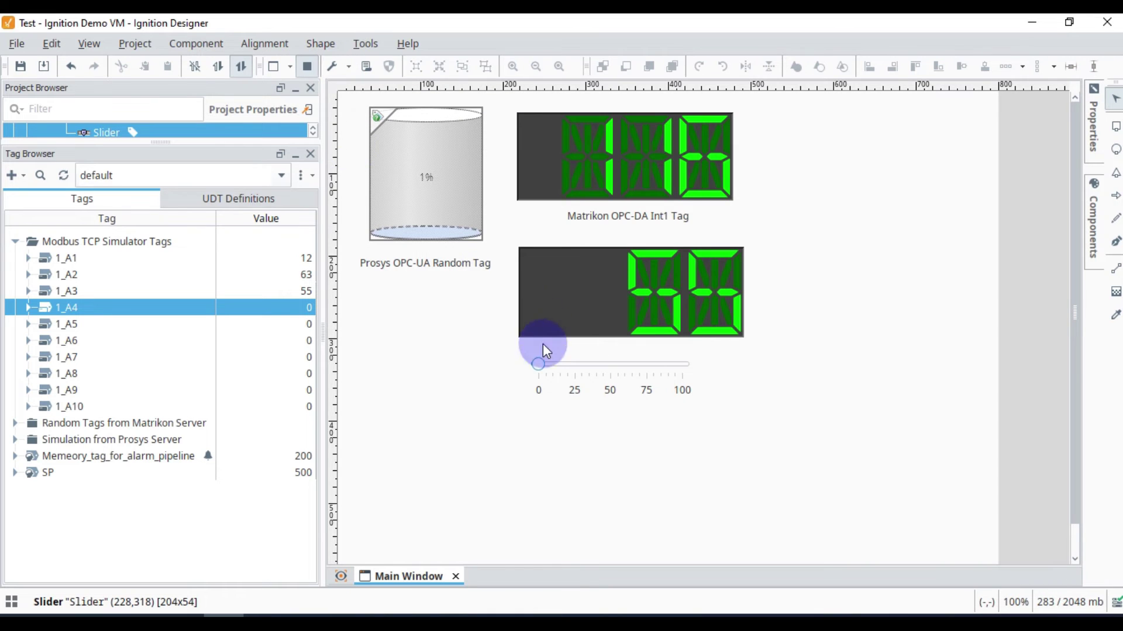
drag(540, 366, 623, 375)
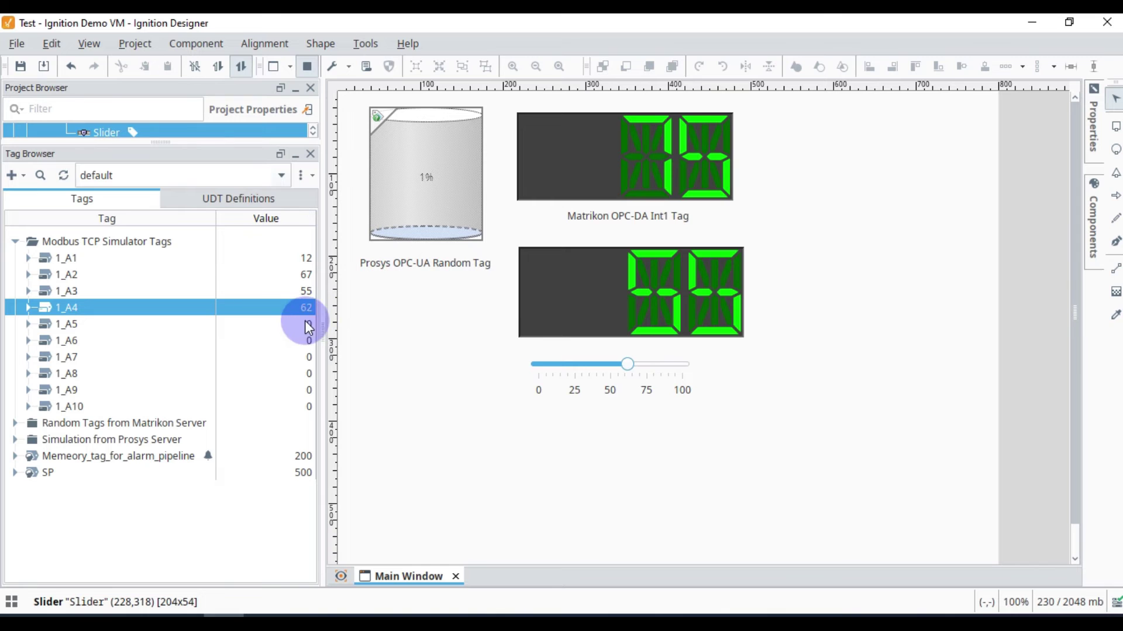
click(269, 611)
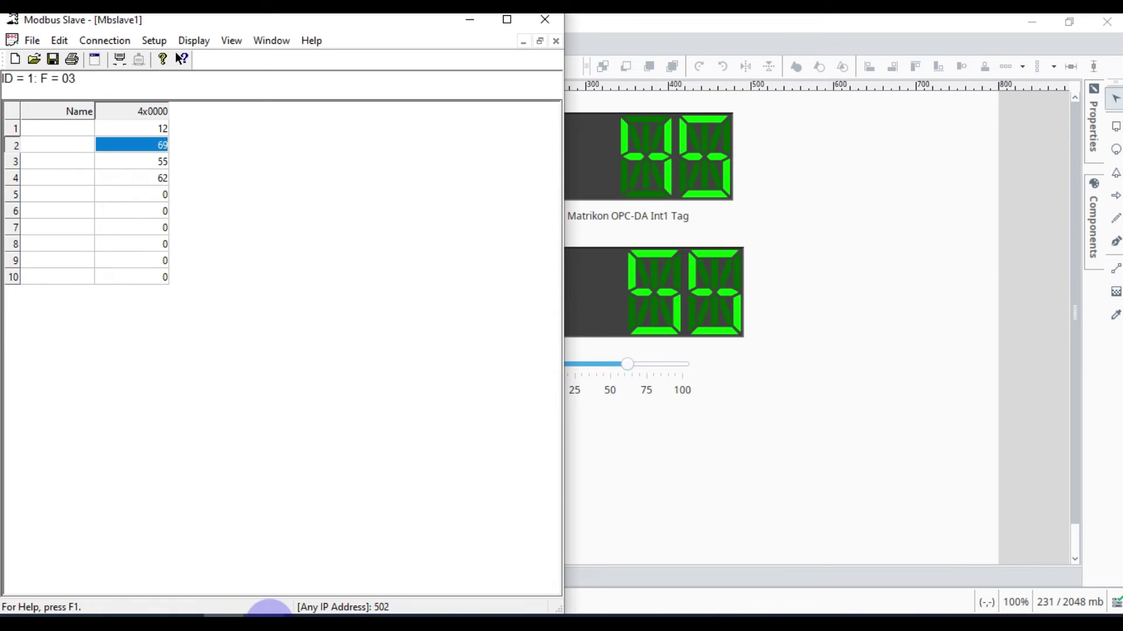
Set register 4 to 44 in Modbus Slave and compare it with the slider and tag 1_A4 in Ignition Designer
double_click(153, 177)
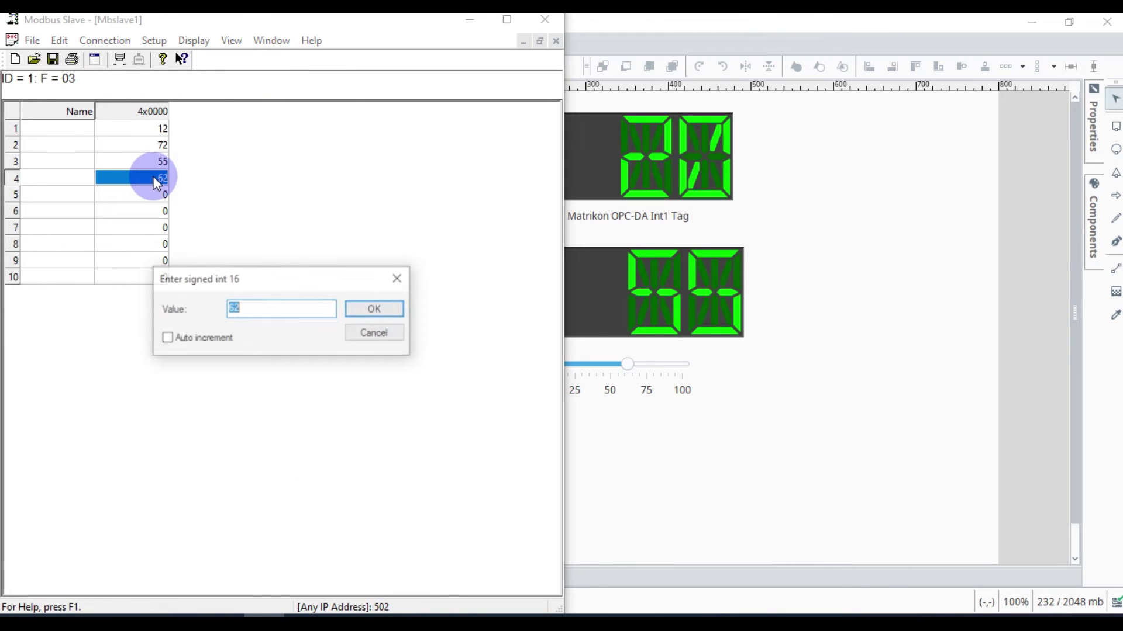
text(44)
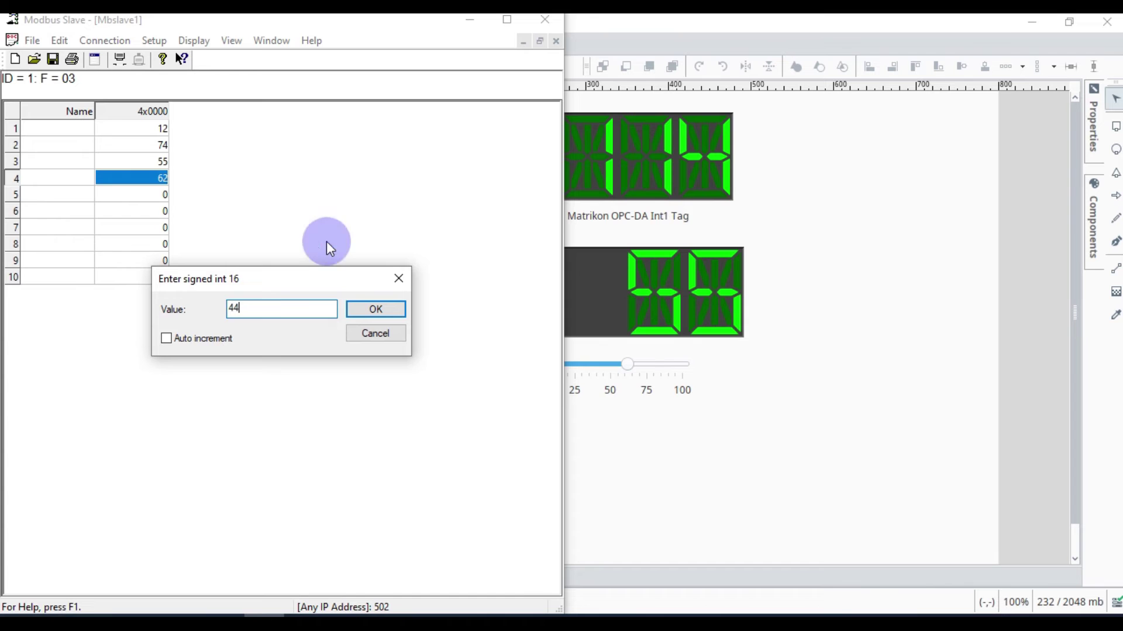
click(359, 306)
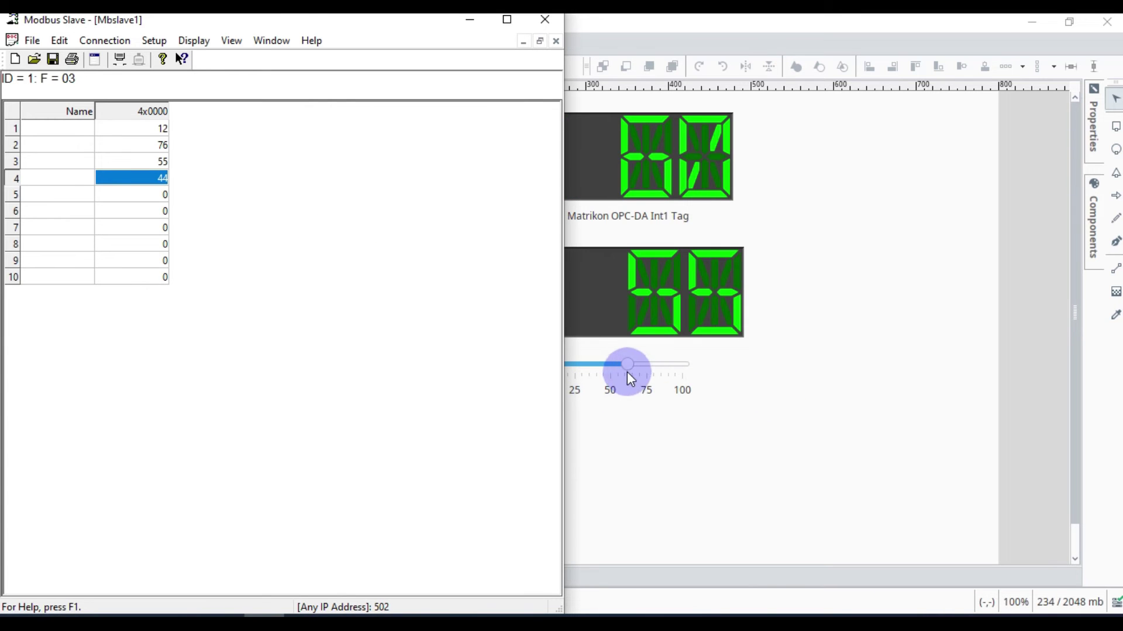
click(608, 433)
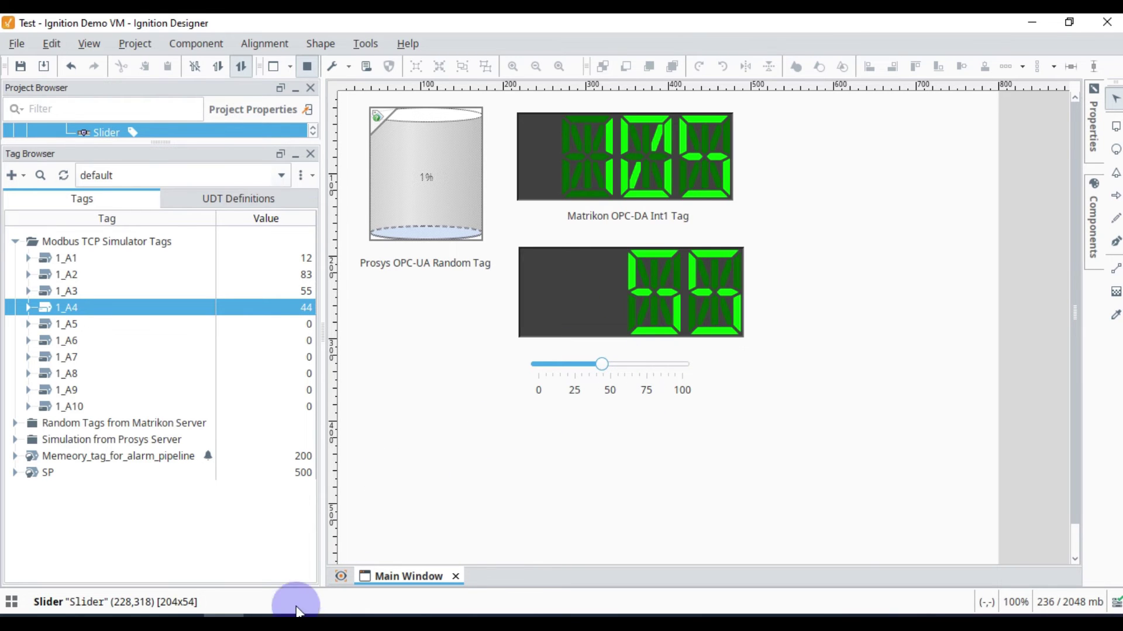
click(270, 614)
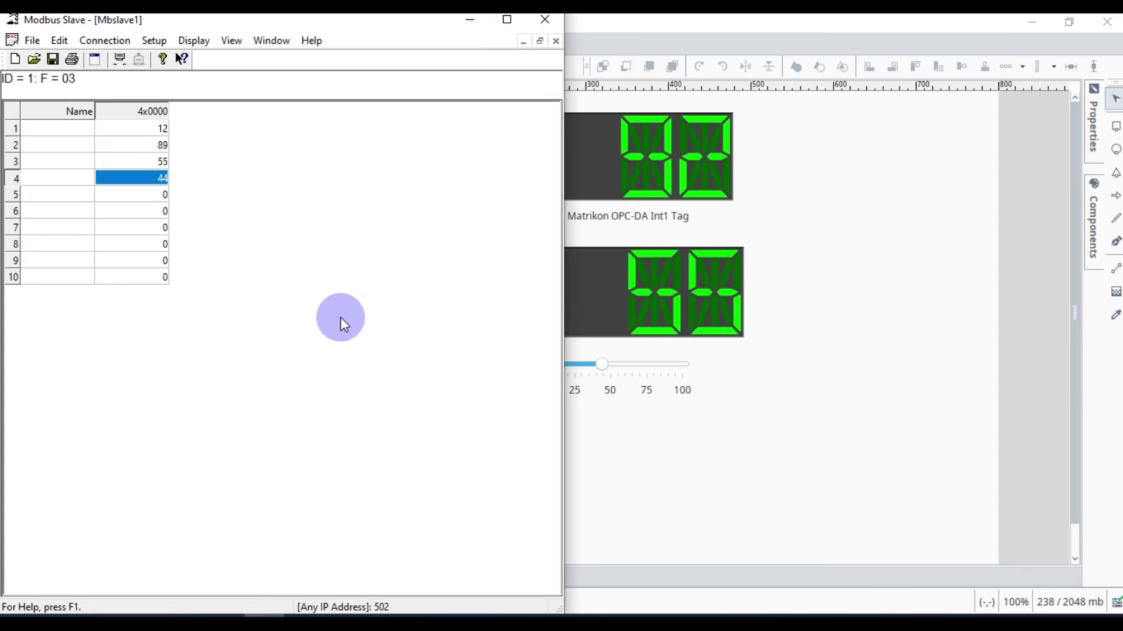
click(1000, 237)
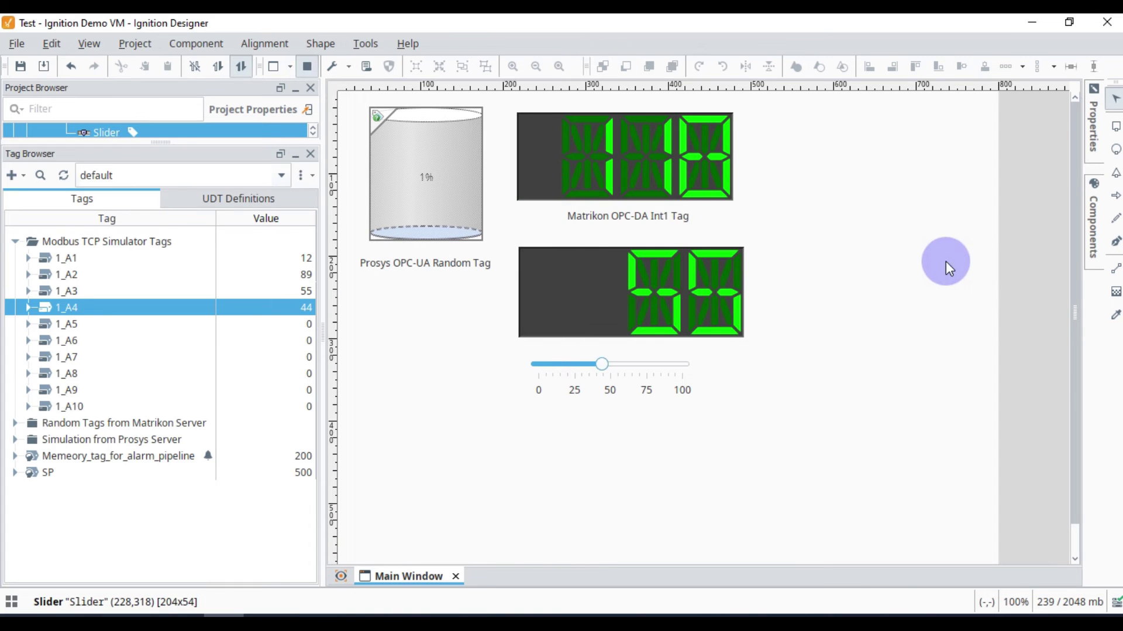
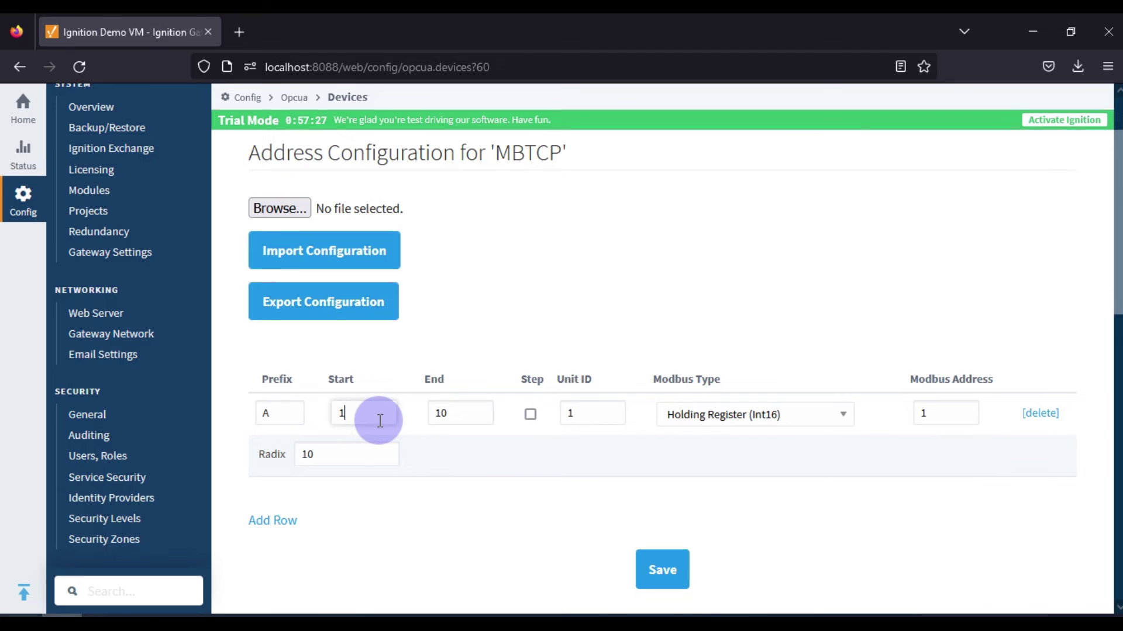
Set the end of the MBTCP holding register range to 5 and save the address configuration
key(Tab)
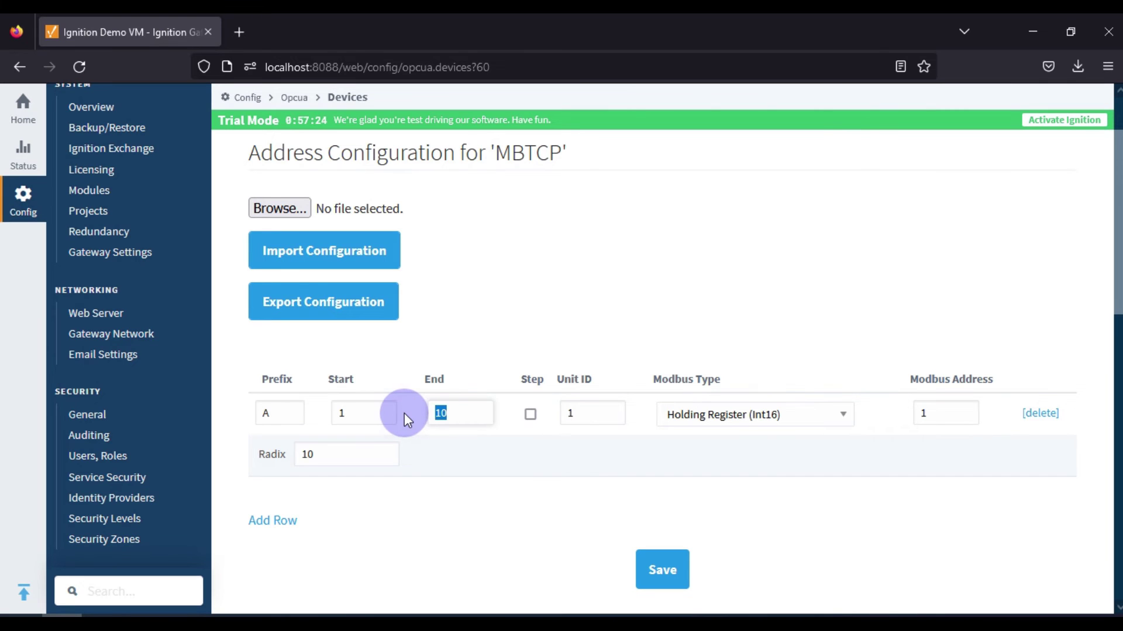
text(5)
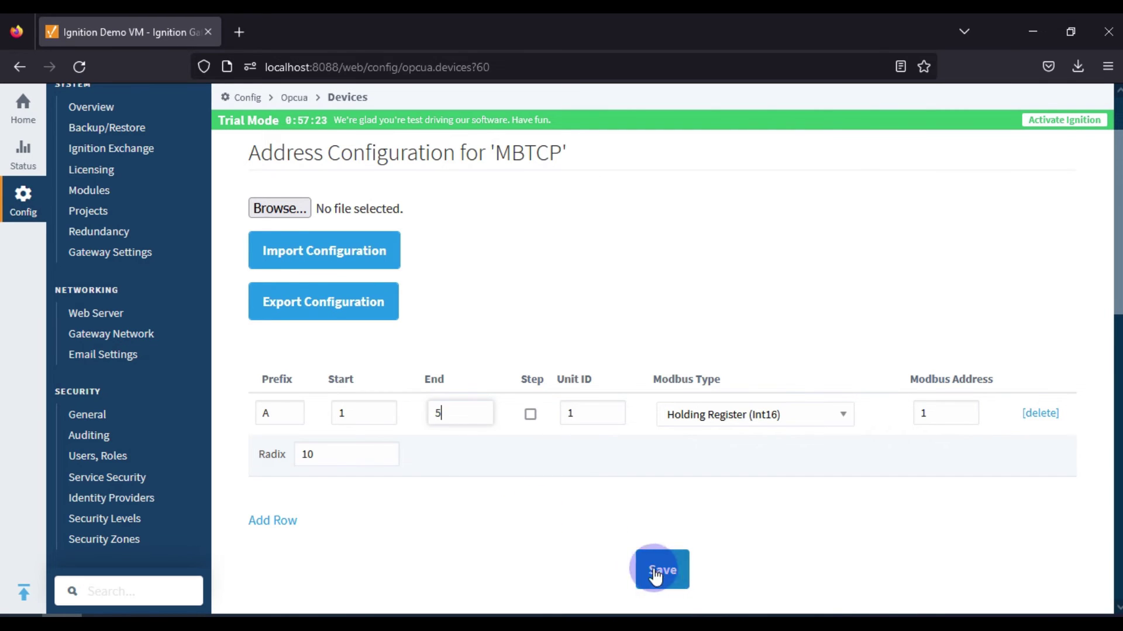
click(678, 577)
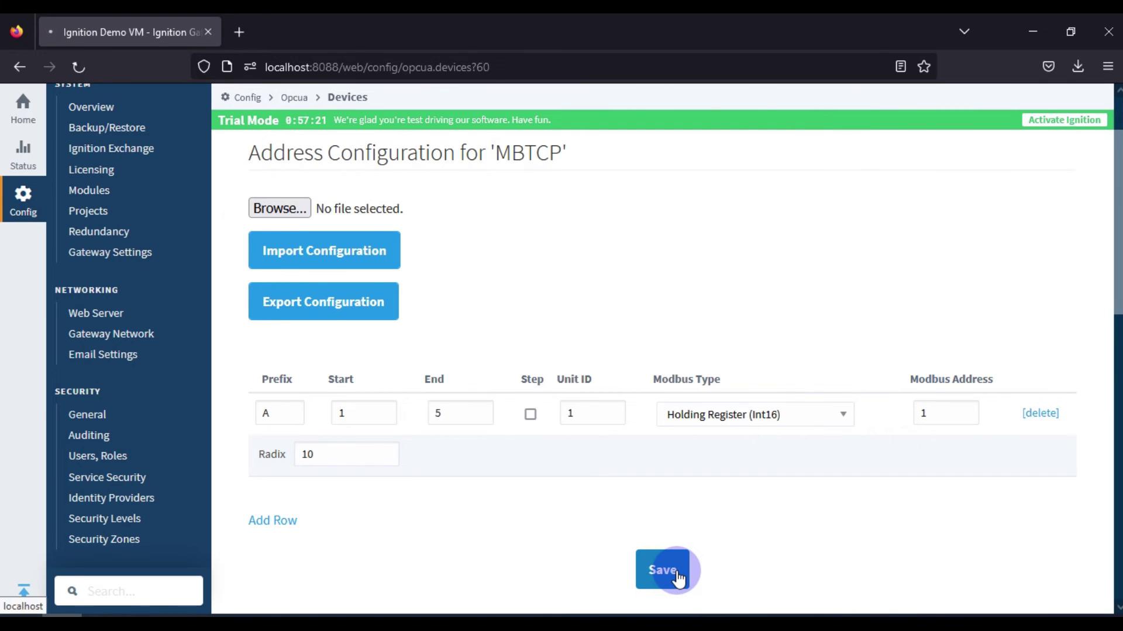
Browse the OPC Quick Client down to the MBTCP device's 1.A1-1.A5 tags under UnitId 1
scroll(145, 441, down, 10)
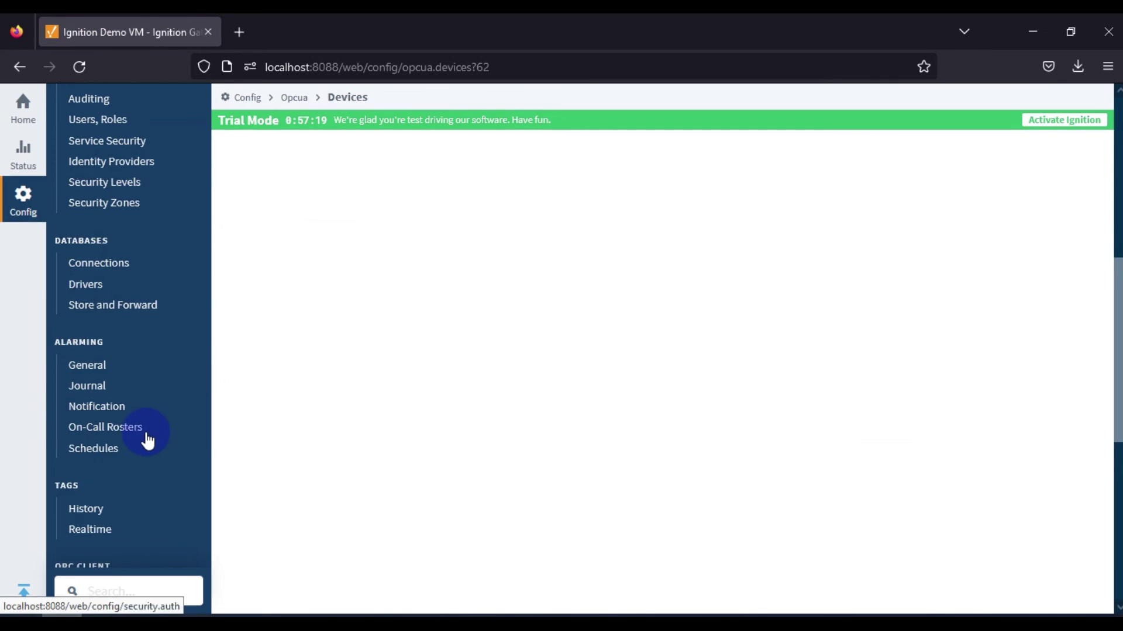
click(145, 274)
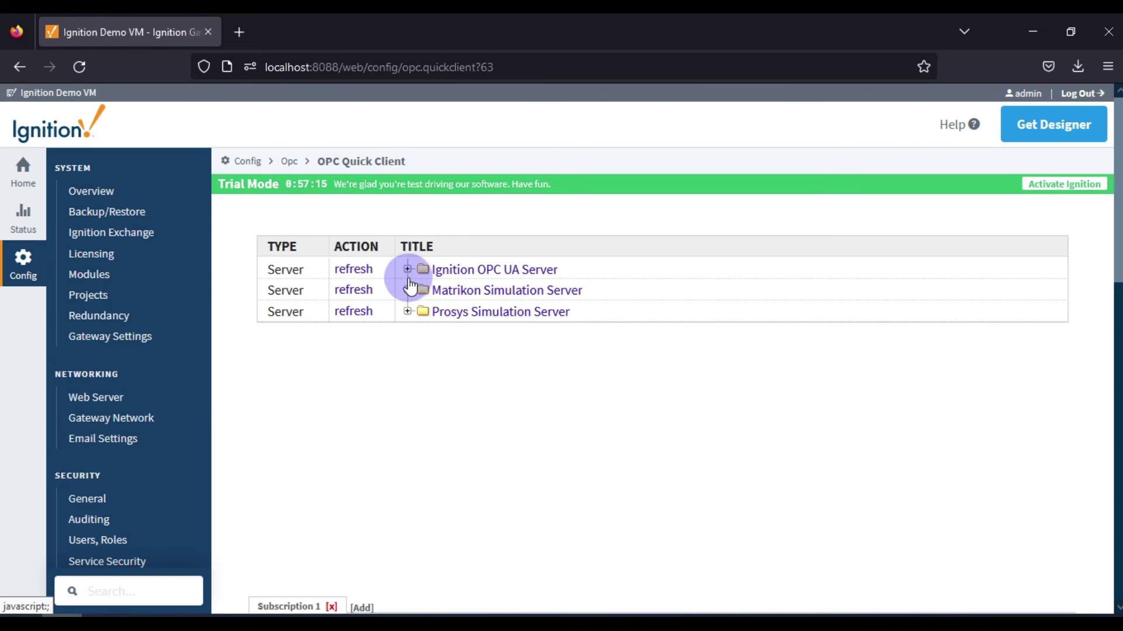
click(408, 269)
click(423, 290)
click(438, 311)
click(452, 332)
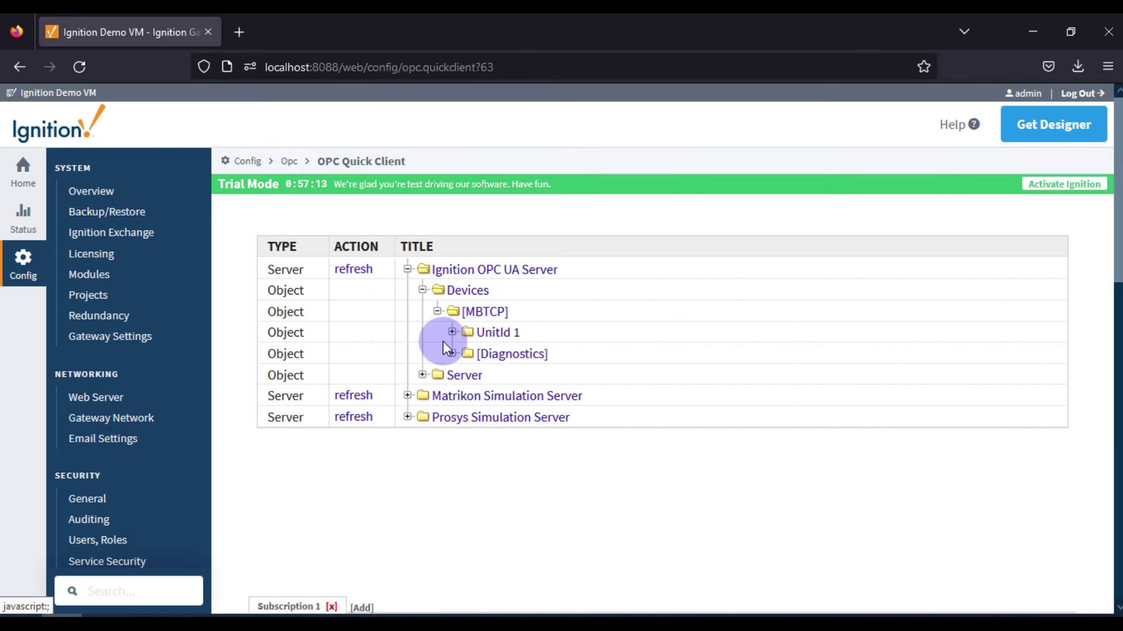
click(477, 353)
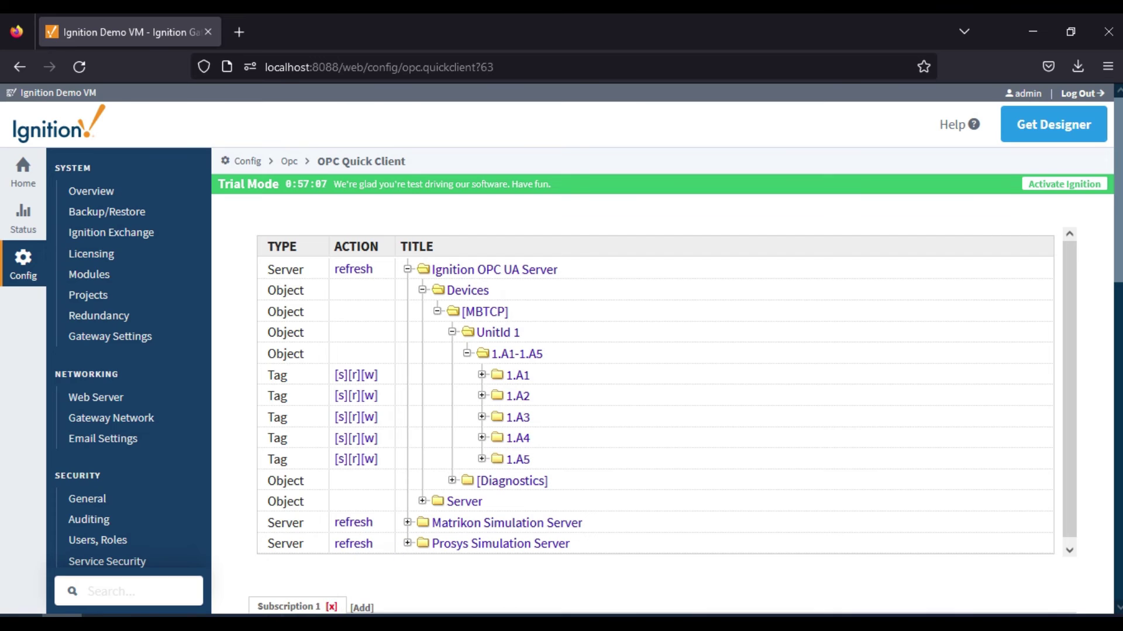
Switch to Modbus Slave, highlight registers 1 and 5 to compare the range with the browsed tags, and return to the browser
click(351, 615)
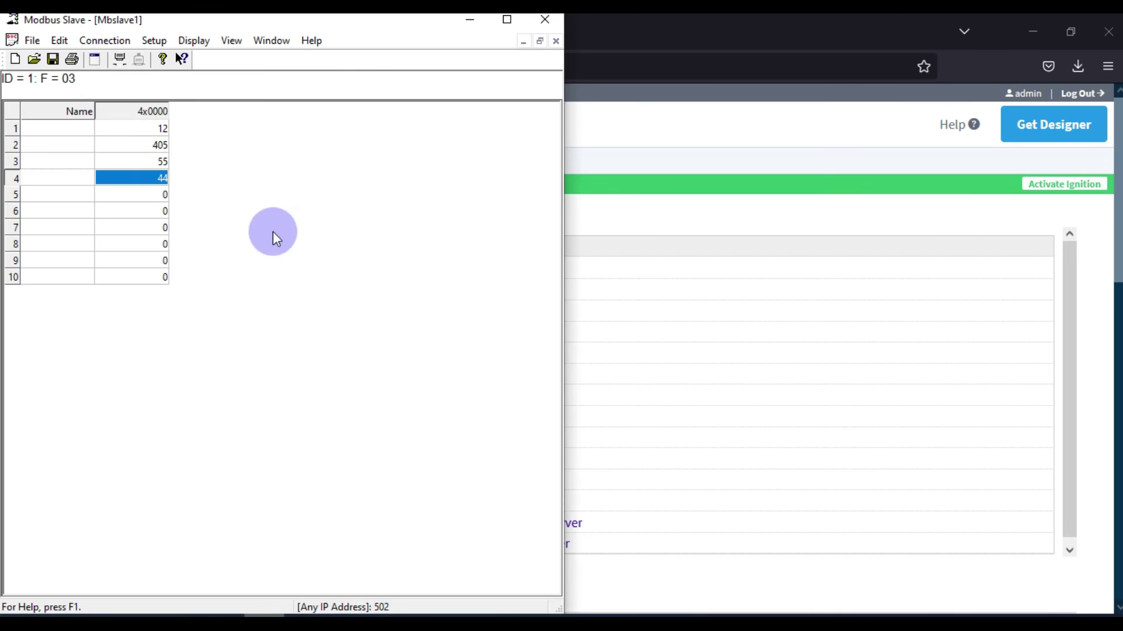
click(13, 130)
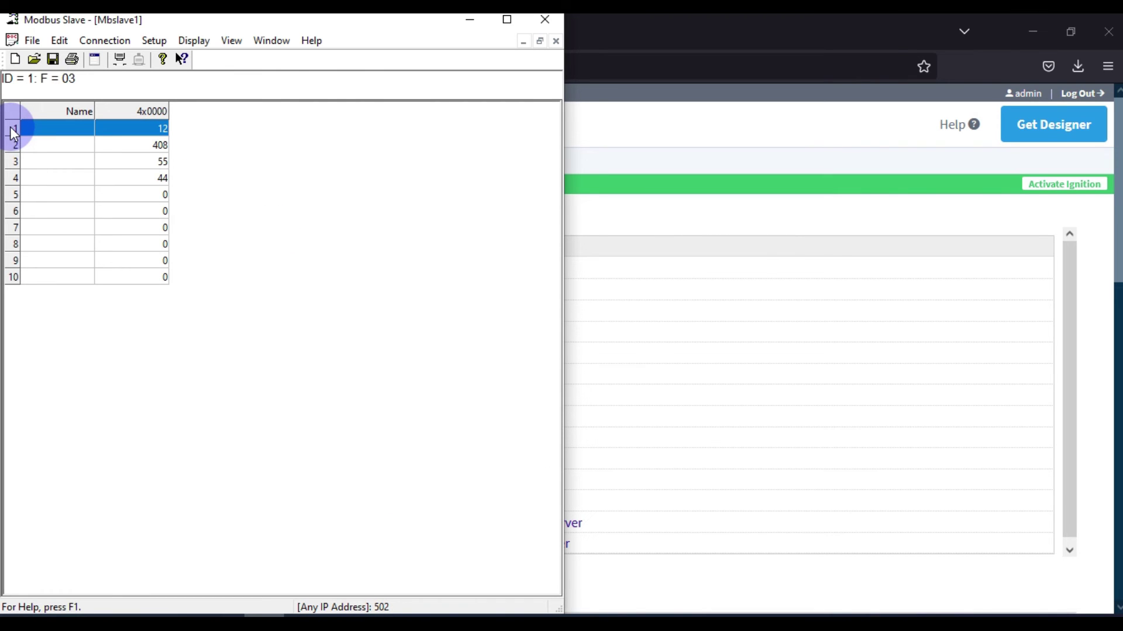
click(12, 194)
click(691, 310)
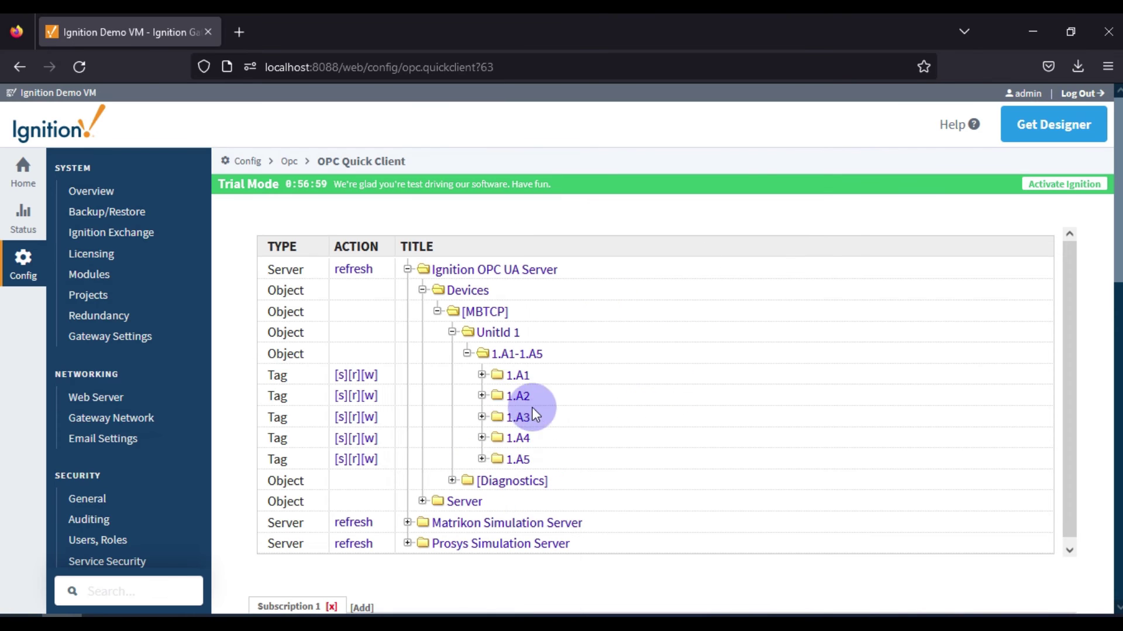
Read tags 1.A1 and 1.A2 in the OPC Quick Client and compare them with registers 1 and 2 in Modbus Slave
click(353, 376)
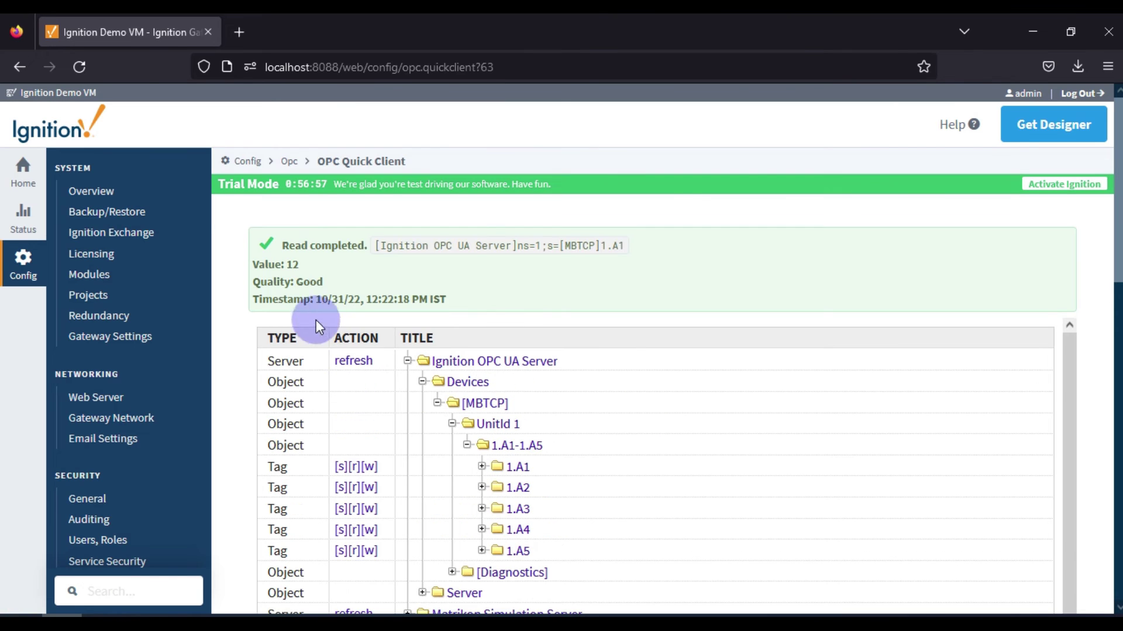
click(361, 487)
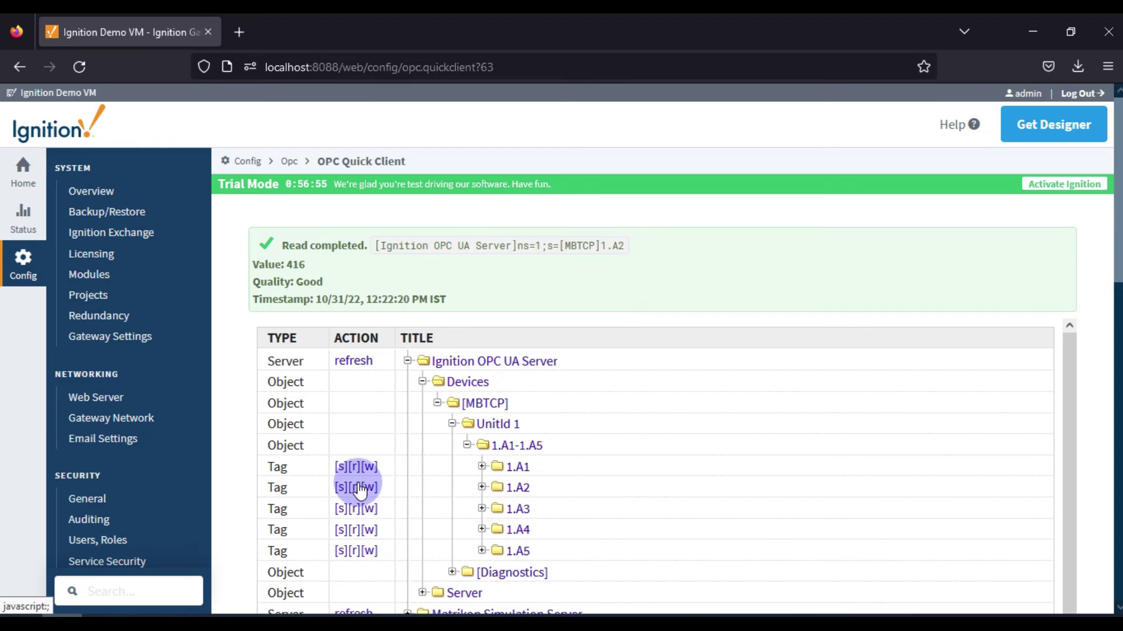
click(266, 615)
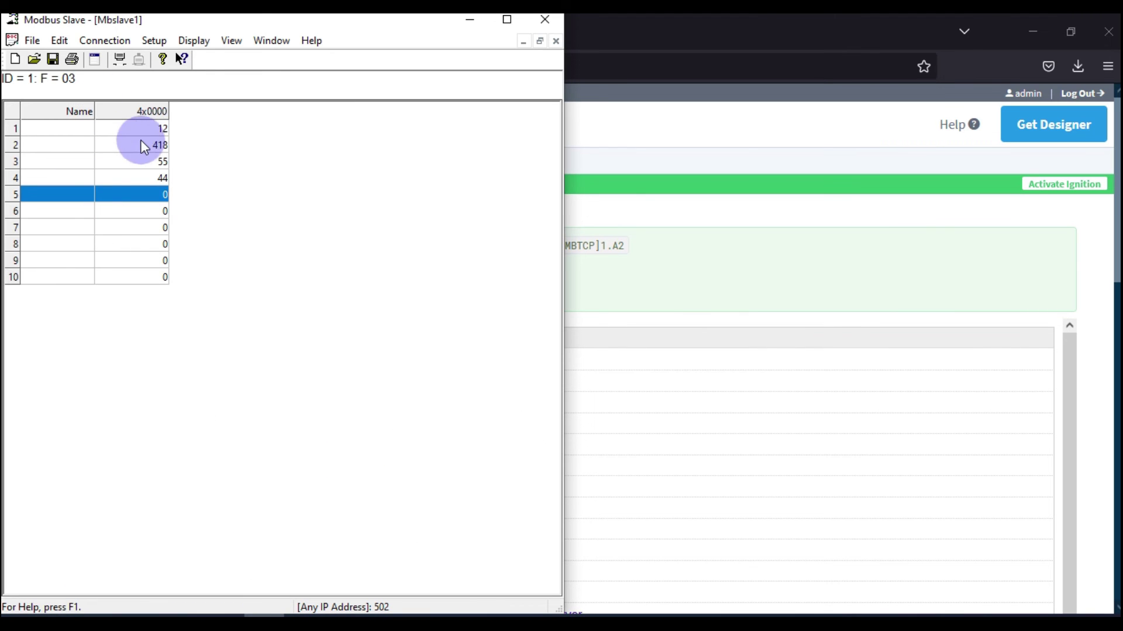
click(799, 234)
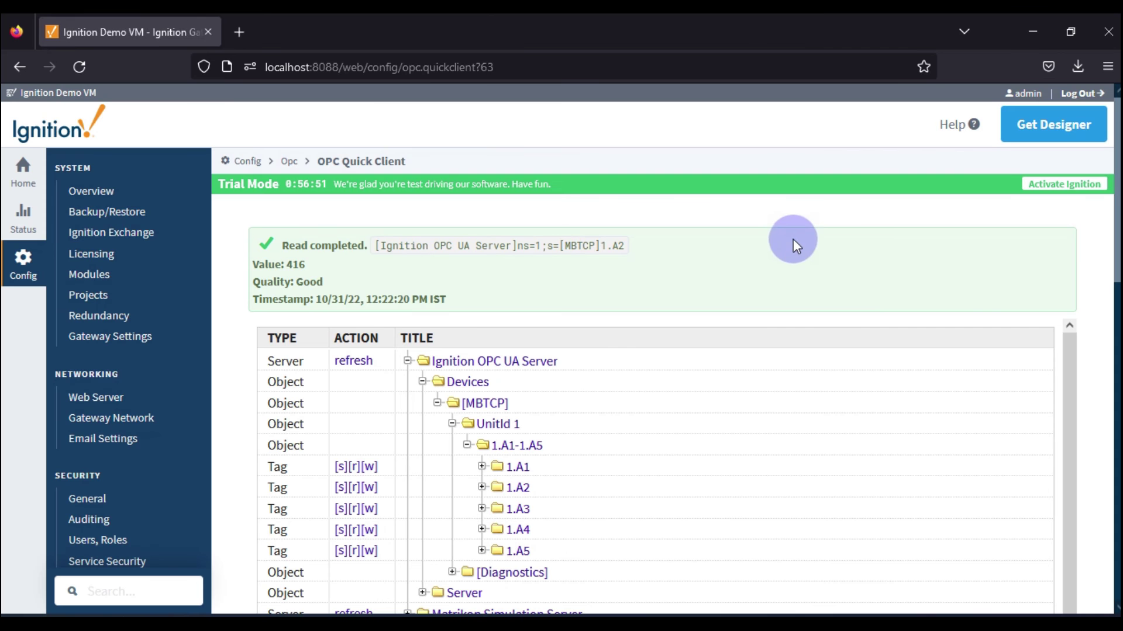
Open the address configuration of the MBTCP device from the OPC UA device connections
scroll(111, 486, down, 10)
scroll(142, 465, down, 2)
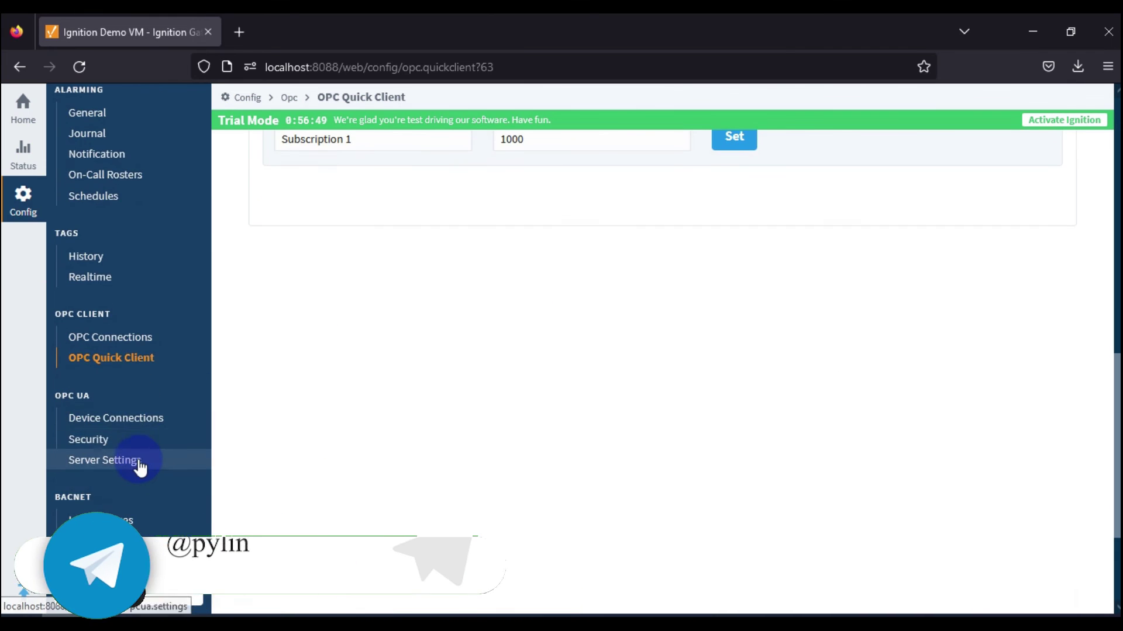
click(146, 425)
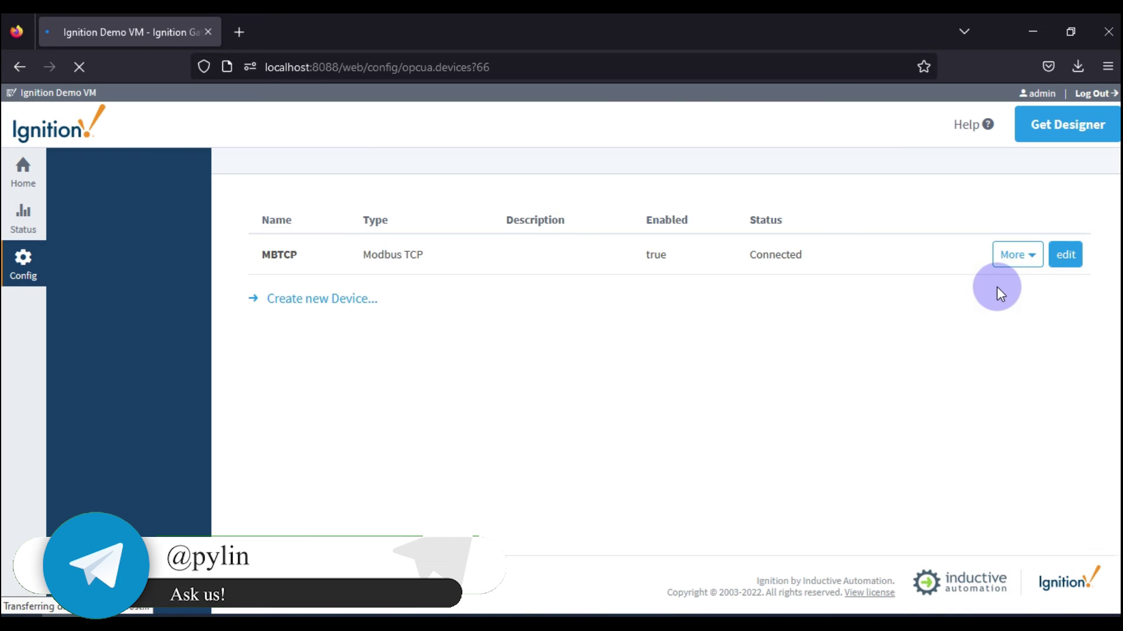
click(1006, 268)
click(1013, 292)
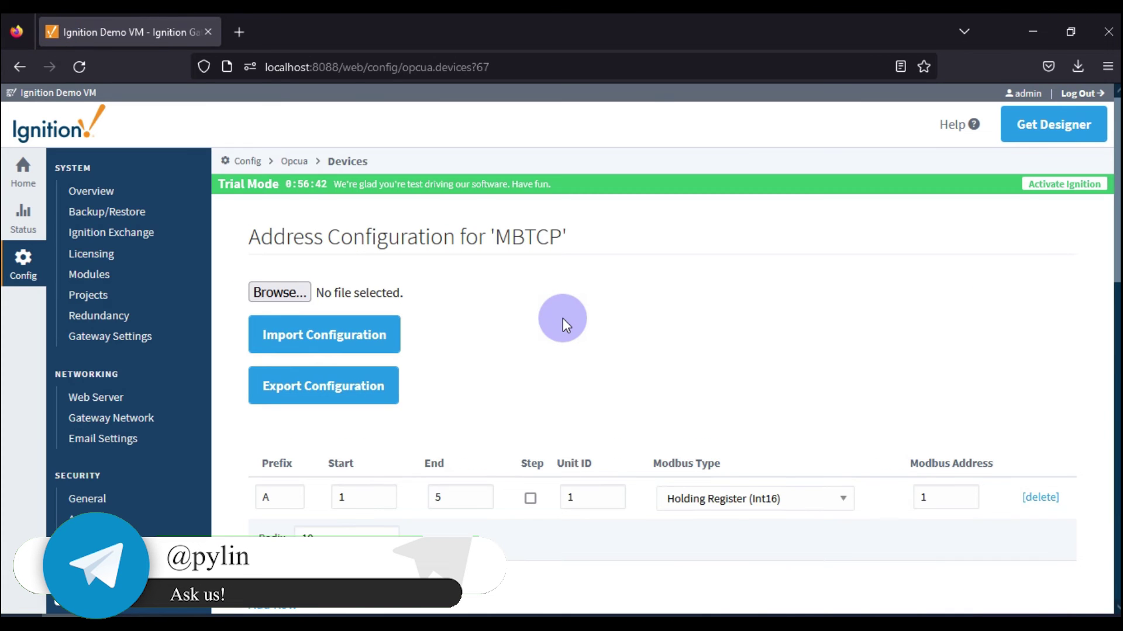
scroll(565, 321, down, 3)
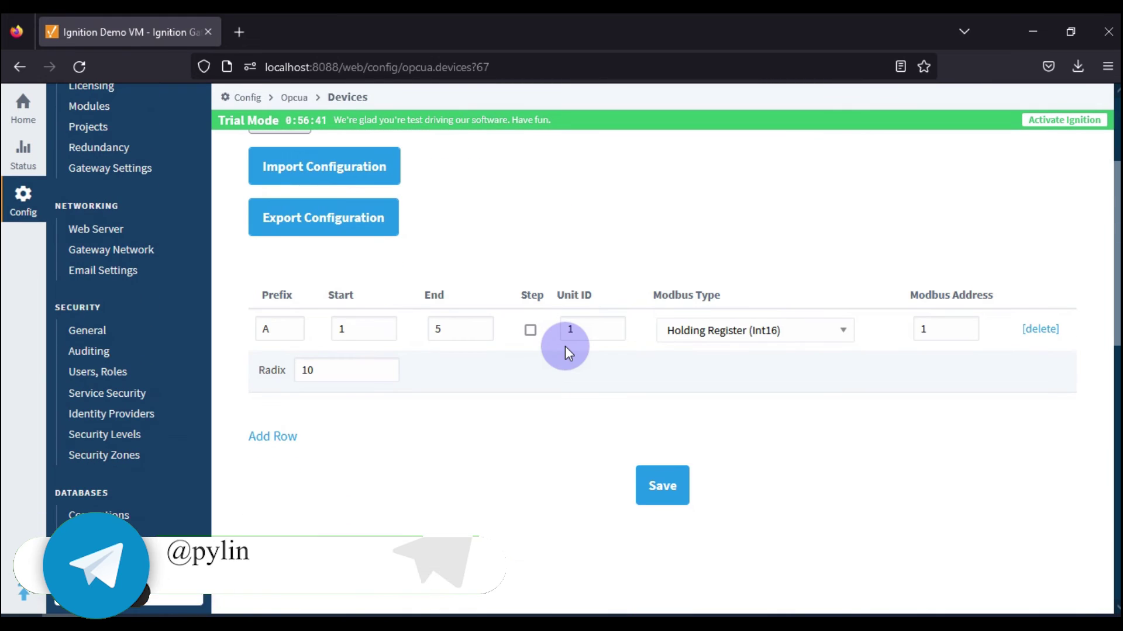
Examine the Modbus Address of the holding register row and compare it with the first register in Modbus Slave
click(942, 328)
triple_click(941, 294)
click(938, 334)
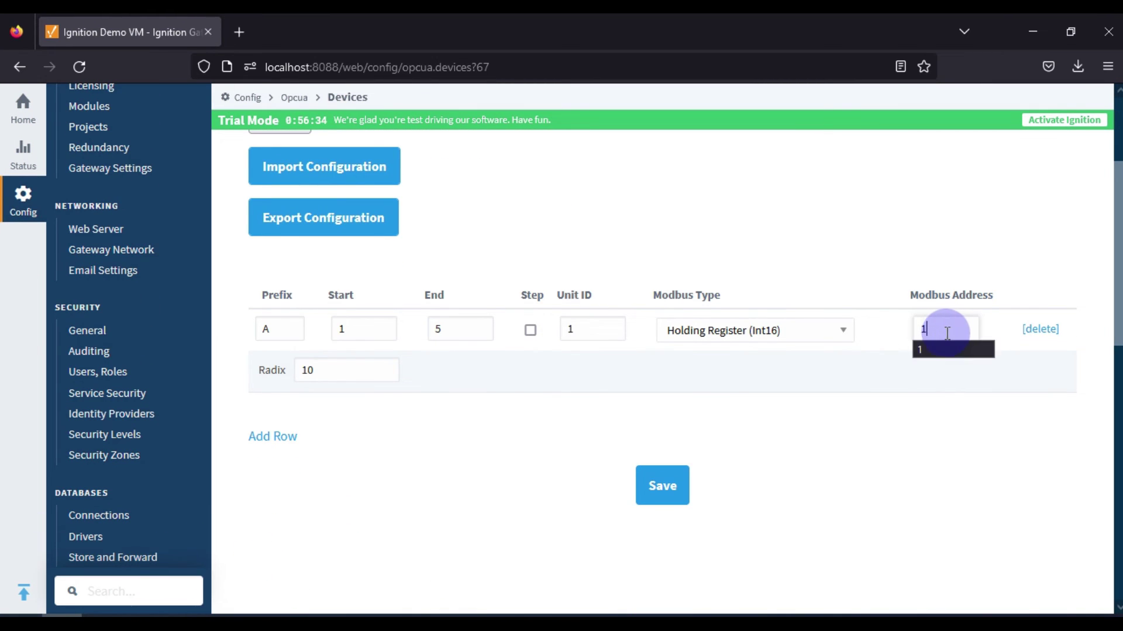
click(918, 395)
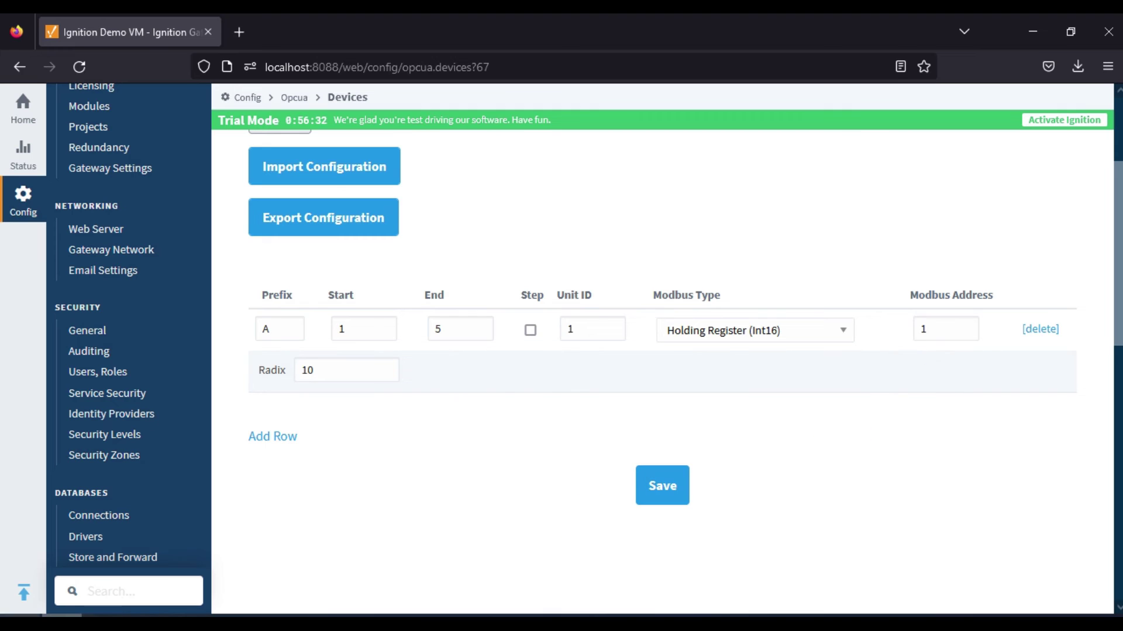
click(271, 614)
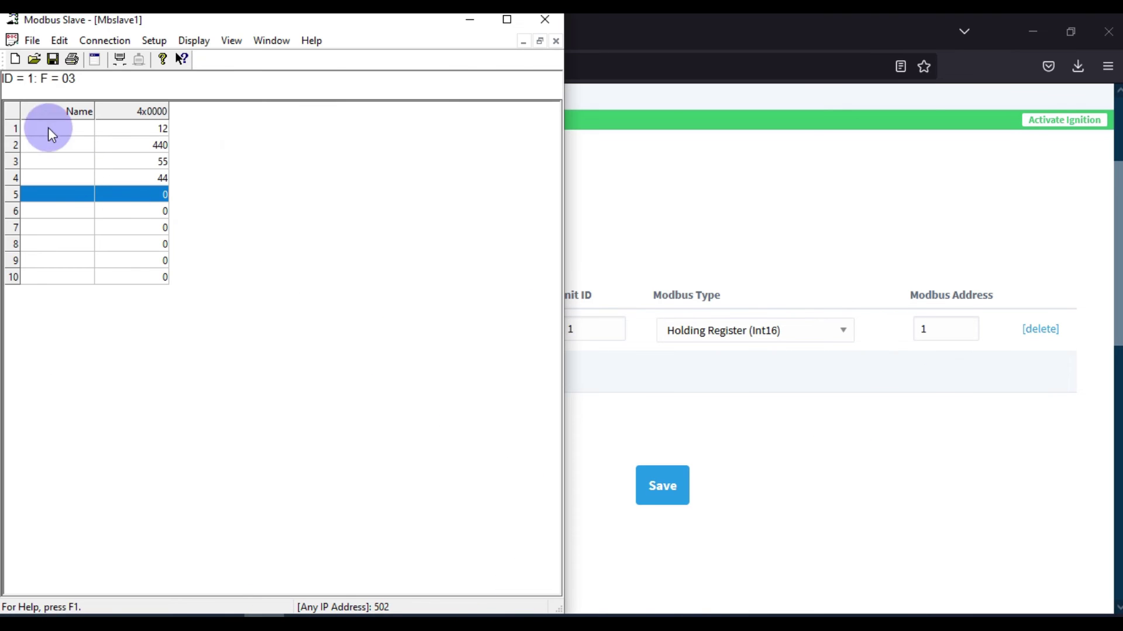
Highlight register 1 in Modbus Slave, and set the holding register row's Modbus Address to 5 in the browser
click(12, 125)
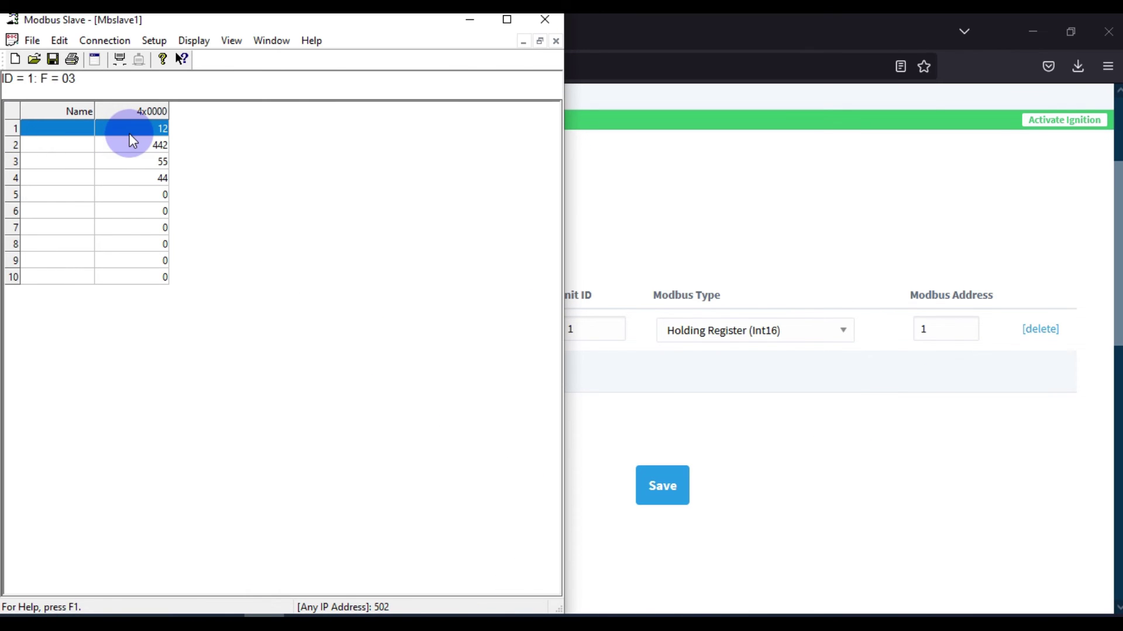
click(952, 337)
double_click(922, 329)
text(5)
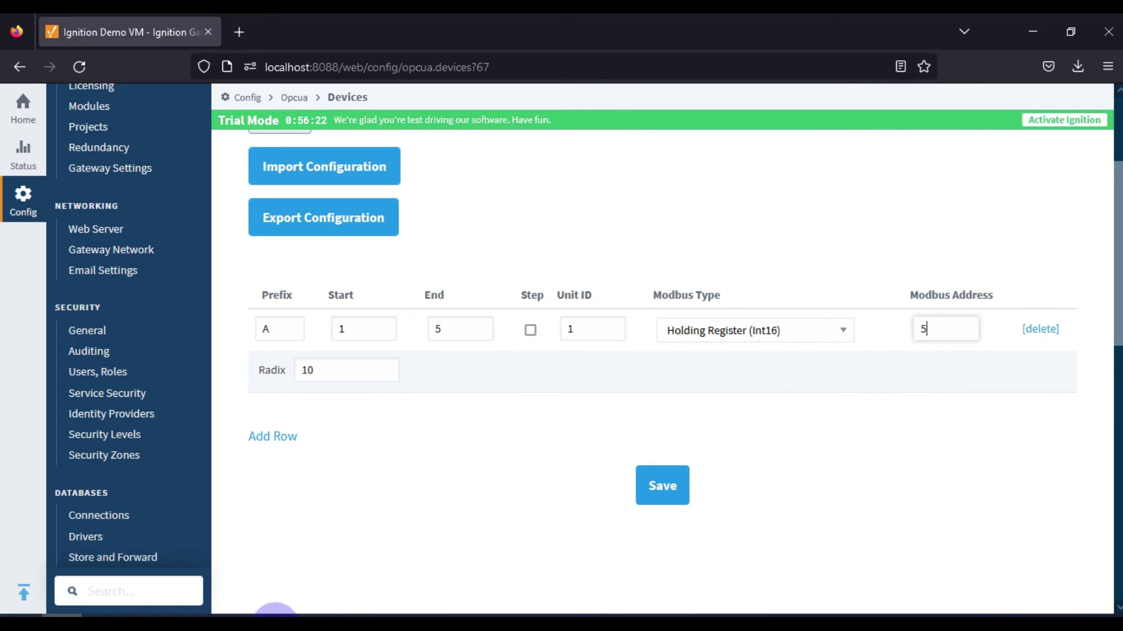
Highlight register 5 in Modbus Slave for comparison and save the MBTCP address configuration in the browser
click(276, 621)
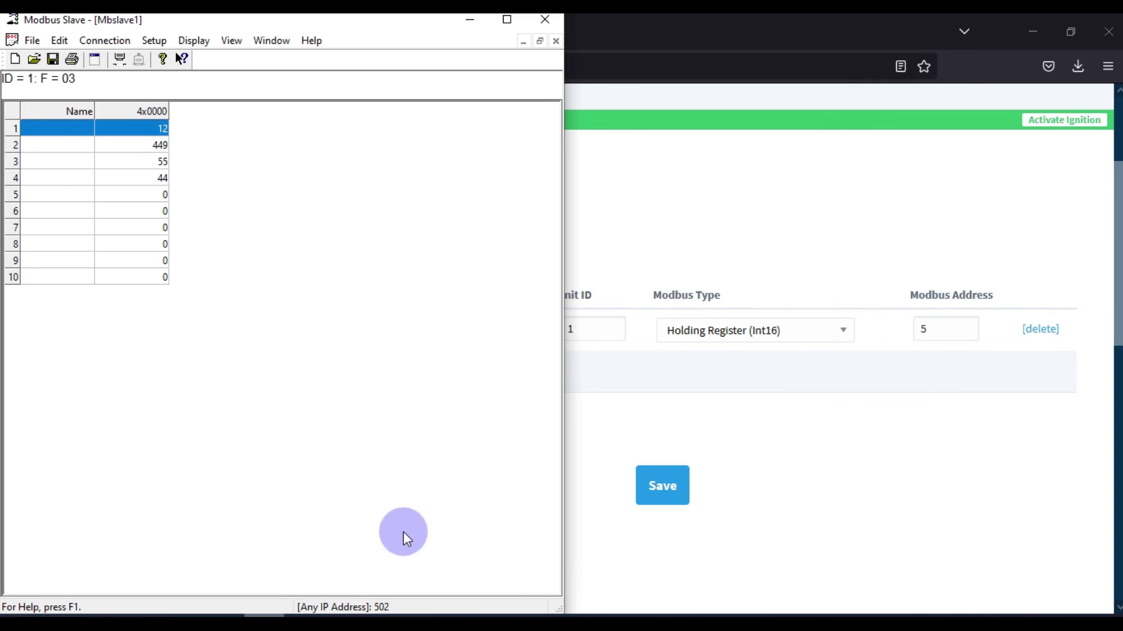
click(17, 212)
click(24, 197)
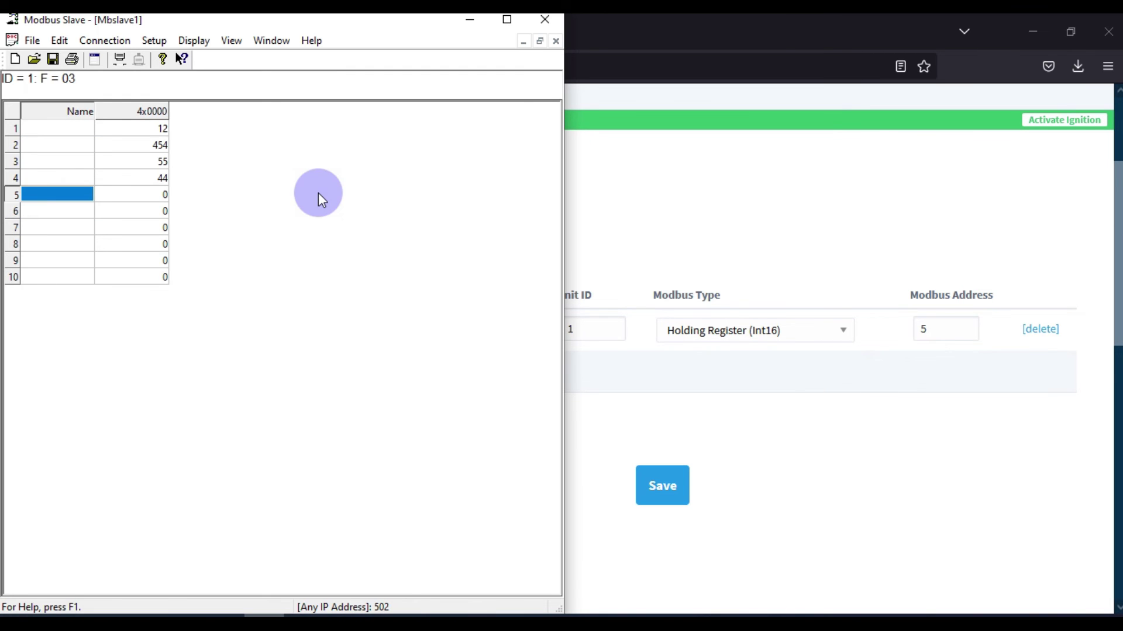
click(822, 184)
click(671, 491)
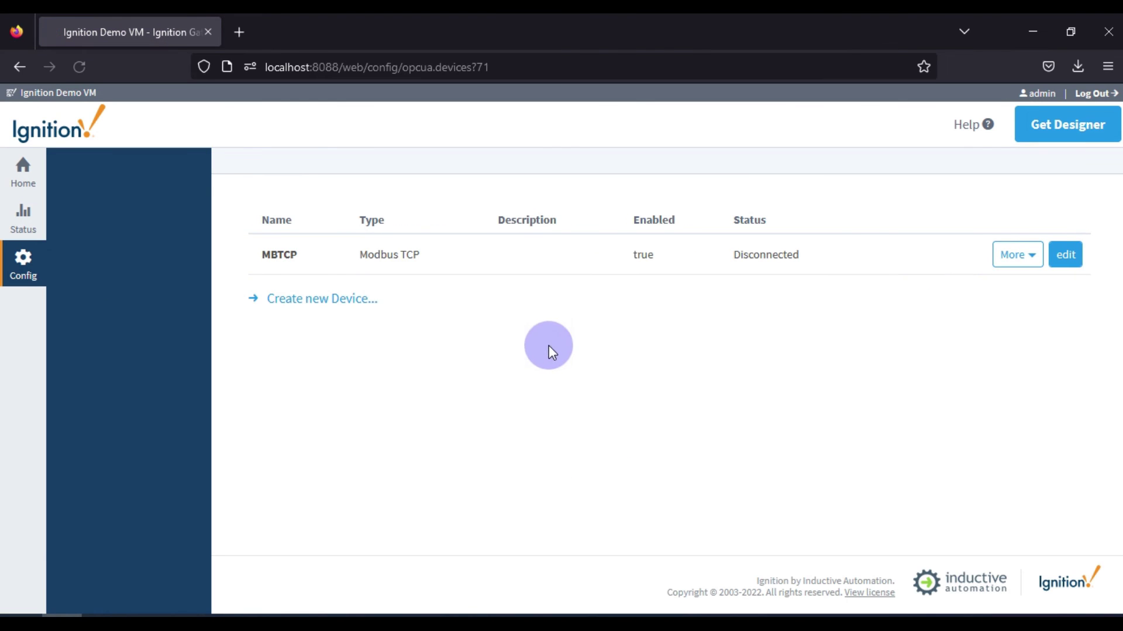
Expand the MBTCP device down to range 1.A1-1.A5 in the OPC Quick Client and read tag 1.A1
scroll(87, 503, down, 8)
scroll(125, 380, down, 4)
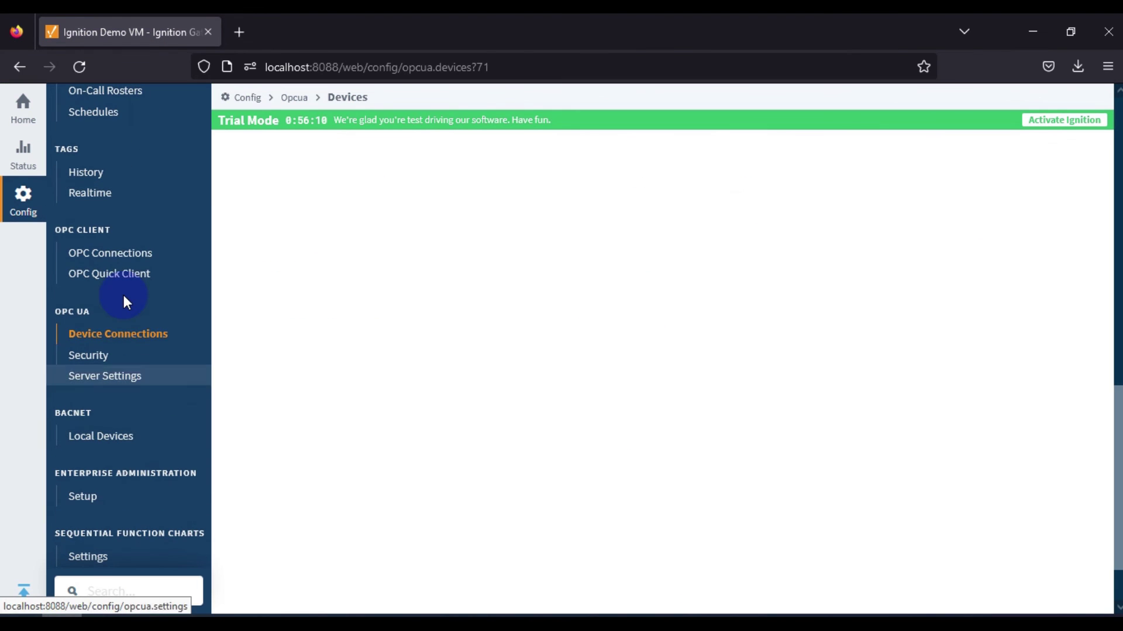
click(146, 280)
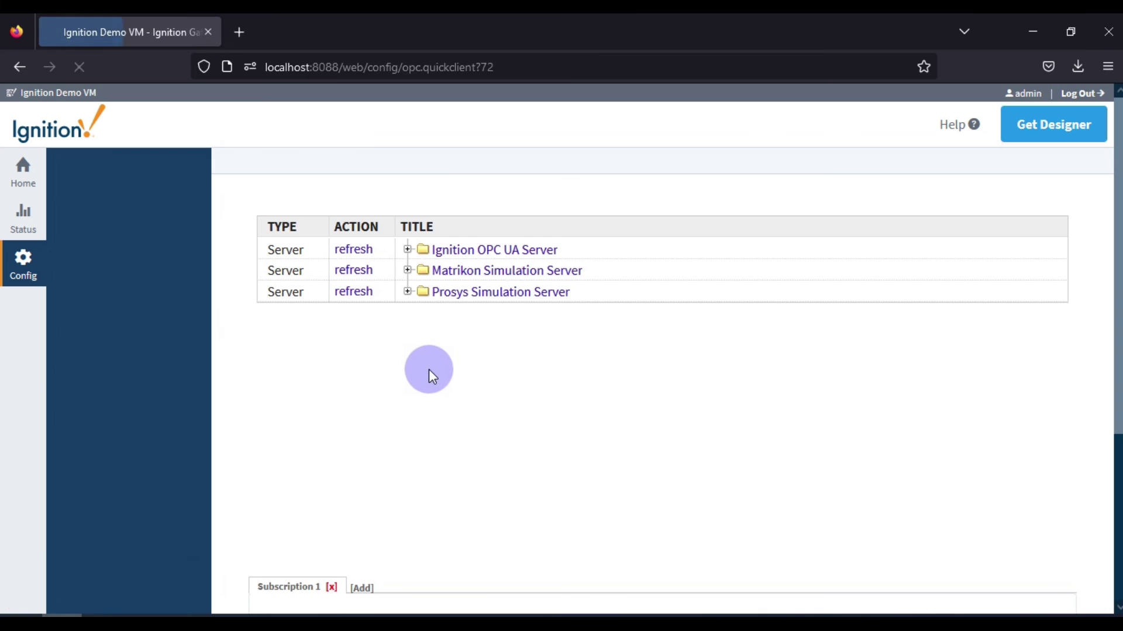
click(408, 269)
click(422, 291)
click(436, 311)
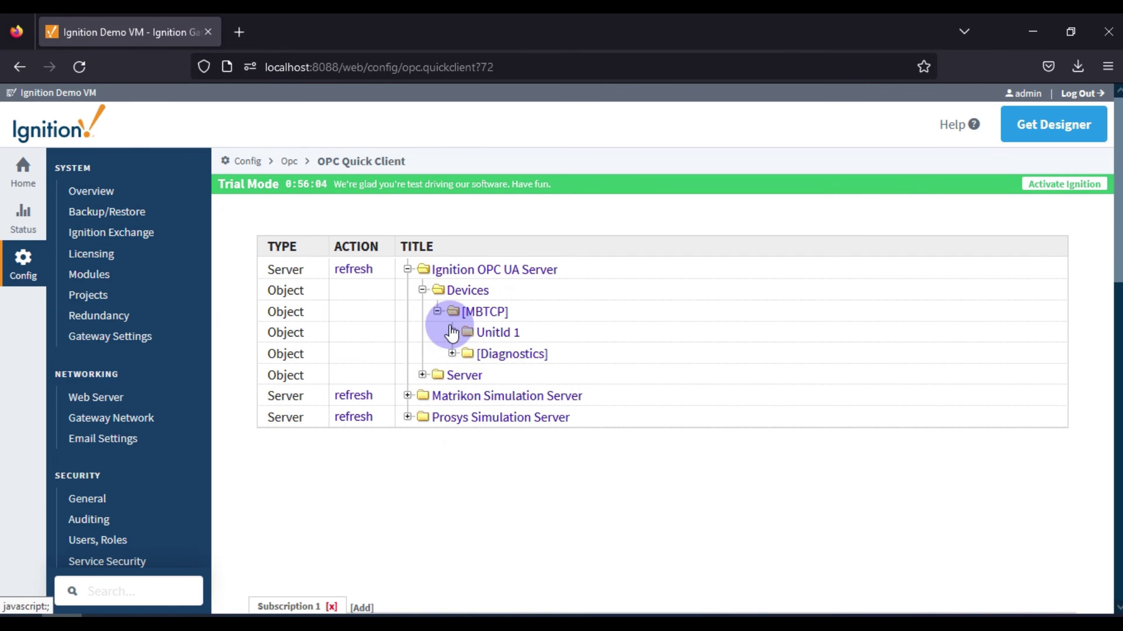
click(452, 332)
click(466, 354)
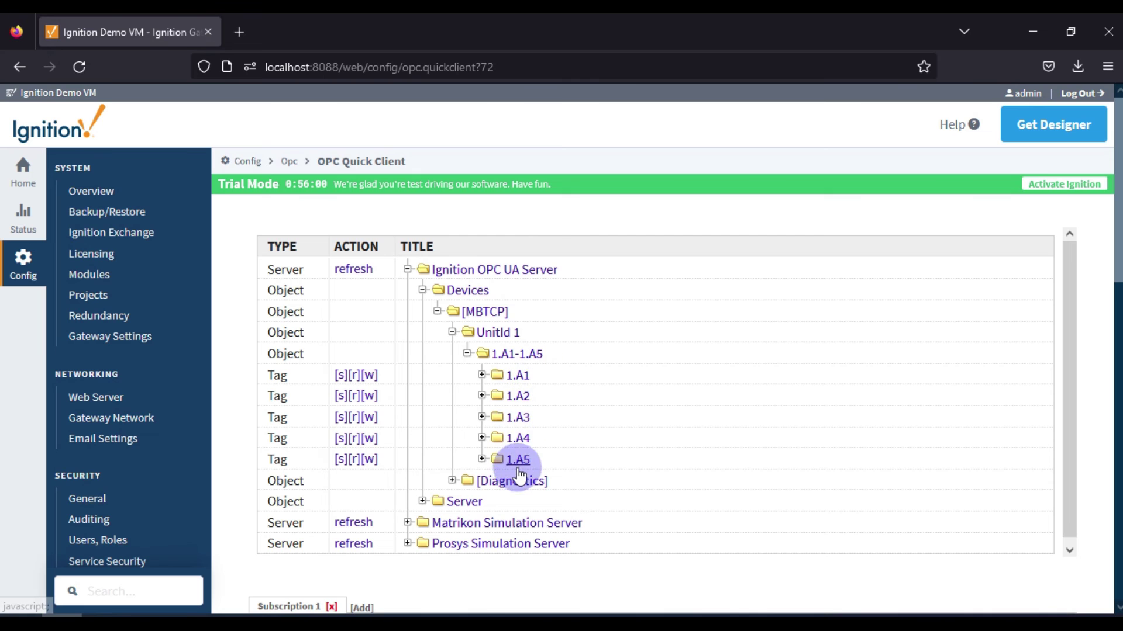
click(356, 376)
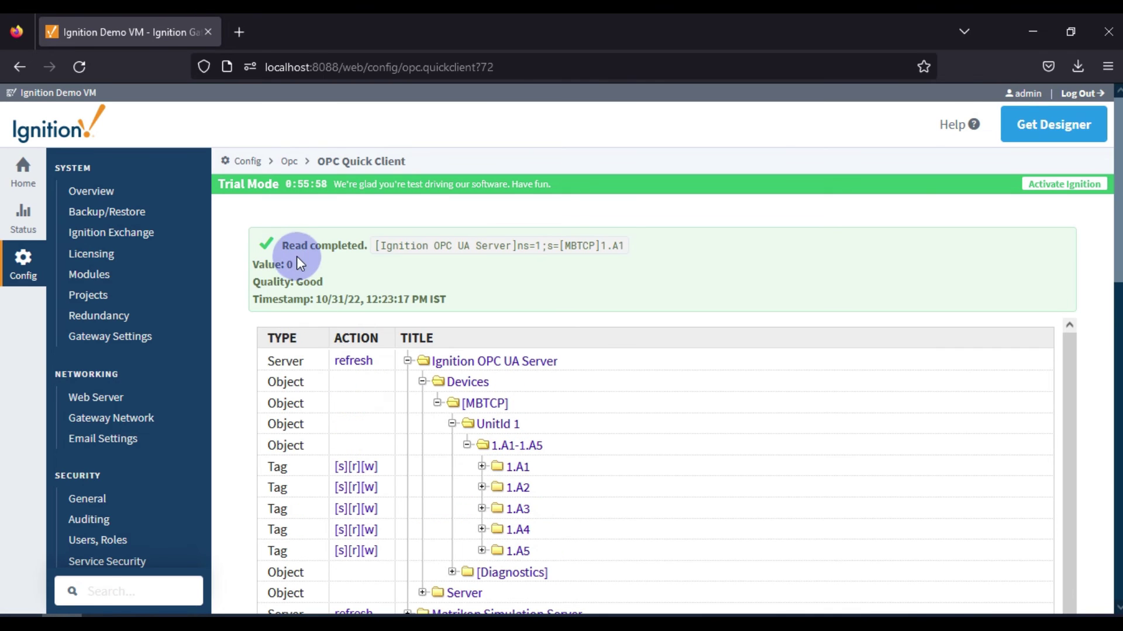
double_click(288, 264)
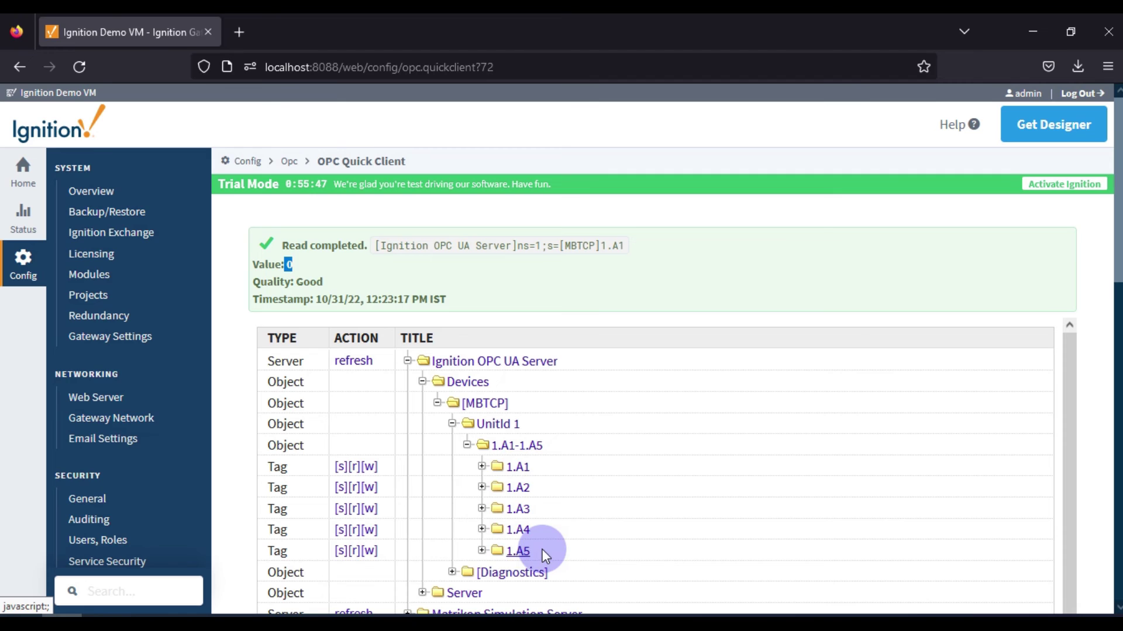
Switch to Modbus Slave and set register 5 to 5
click(281, 610)
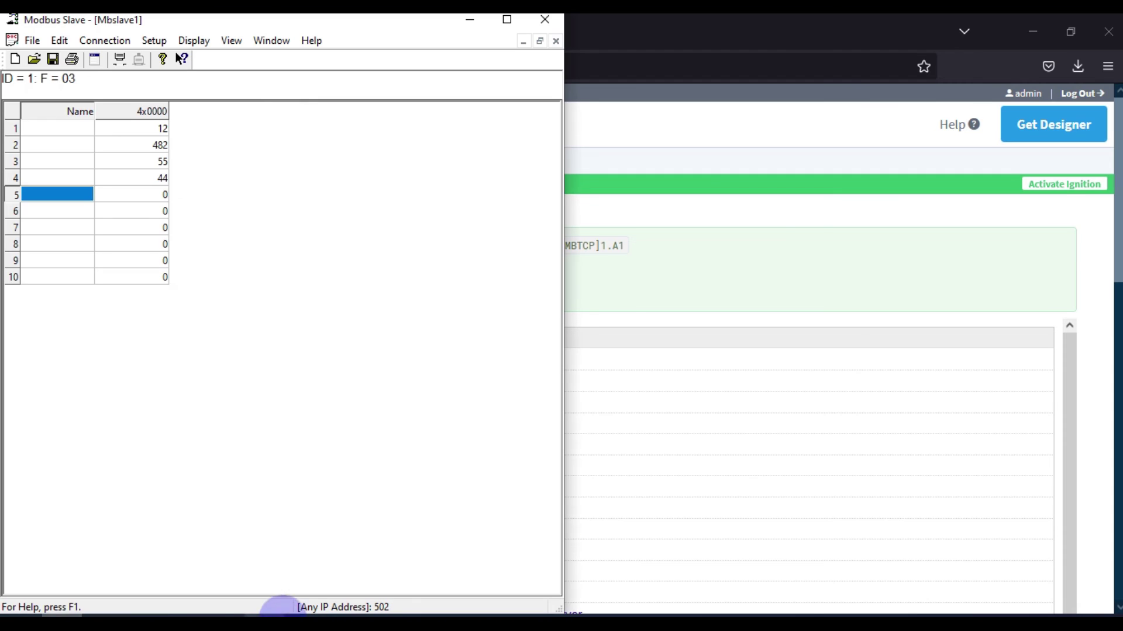
click(159, 198)
double_click(159, 192)
key(Return)
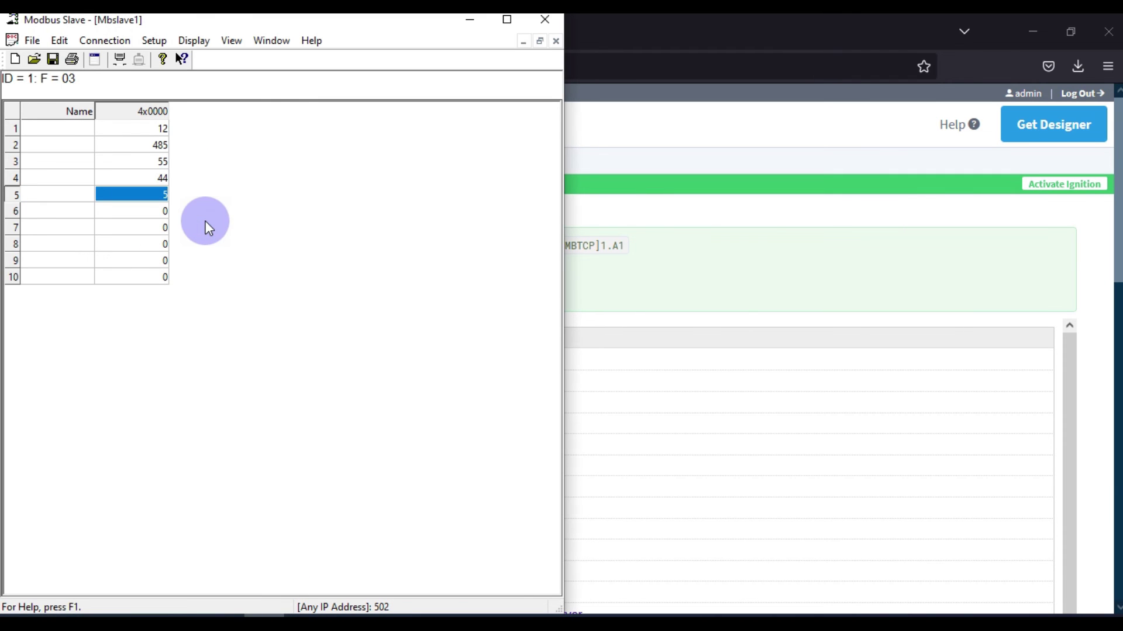
Return to the maximized browser window, read tag 1.A1 again and highlight the returned value
double_click(910, 33)
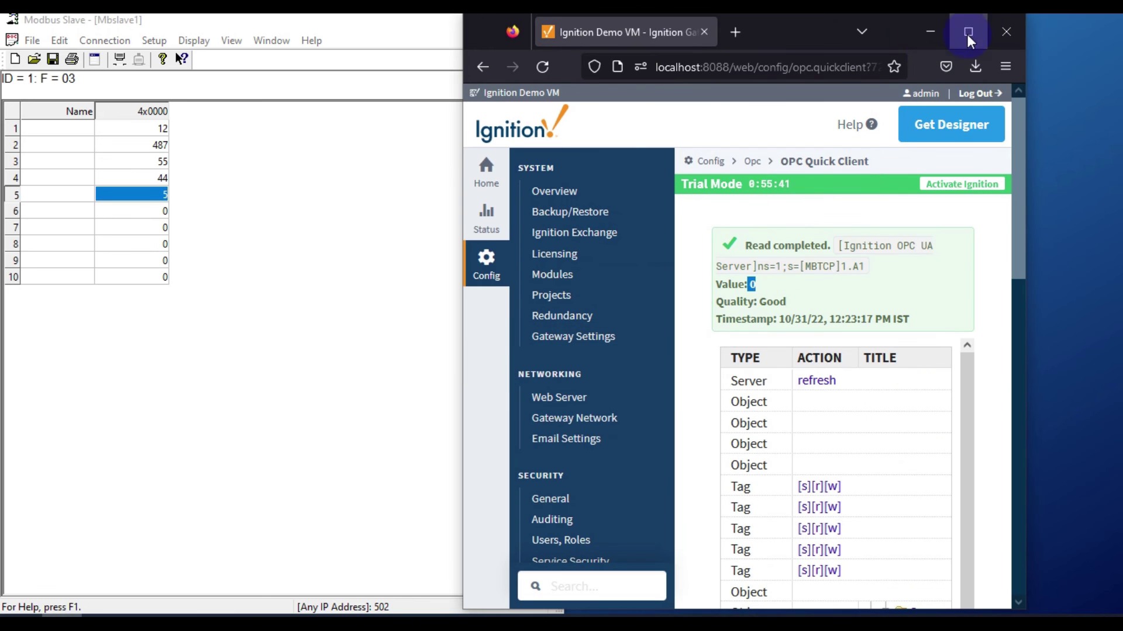
click(968, 32)
click(354, 468)
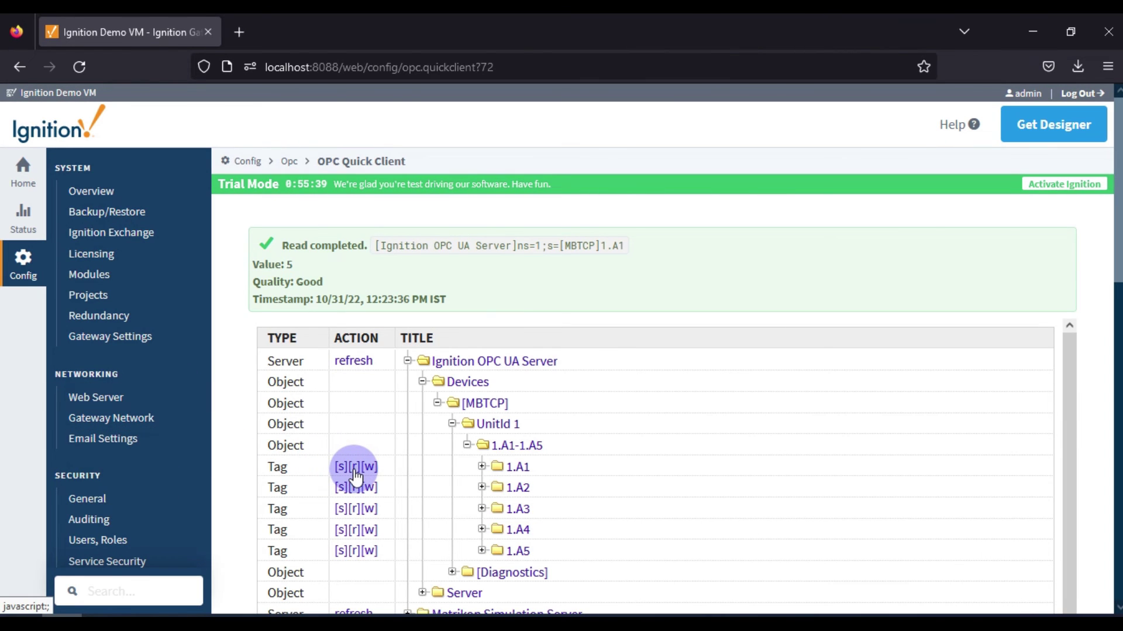
double_click(289, 265)
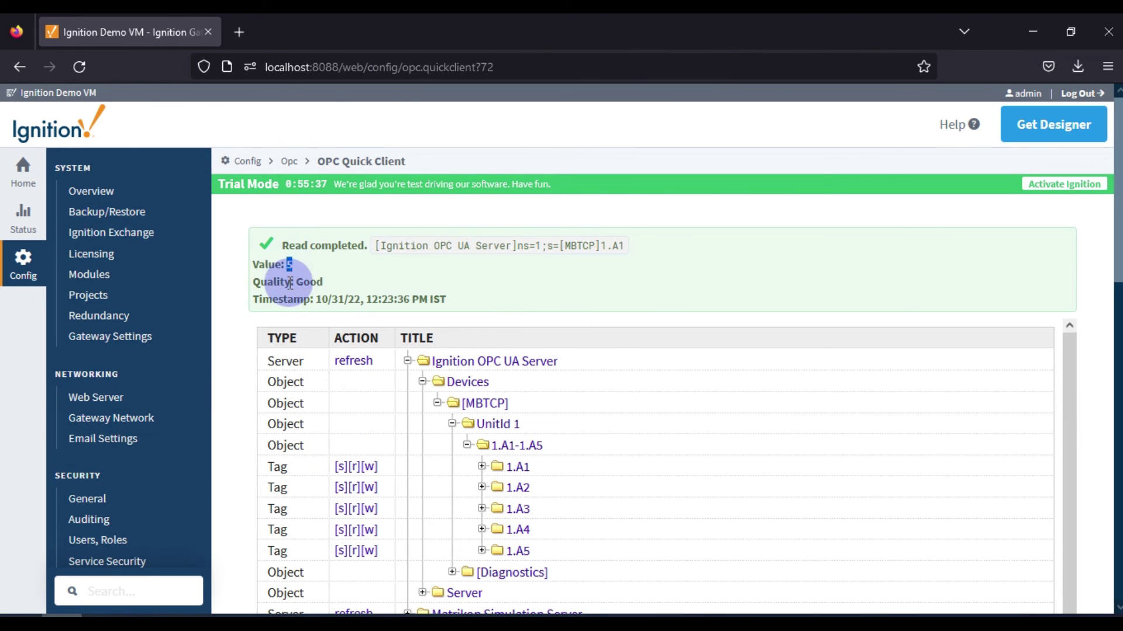
Write the value 6 to tag 1.A2 with automatic type detection and check register 6 in Modbus Slave
click(369, 467)
click(526, 326)
text(6)
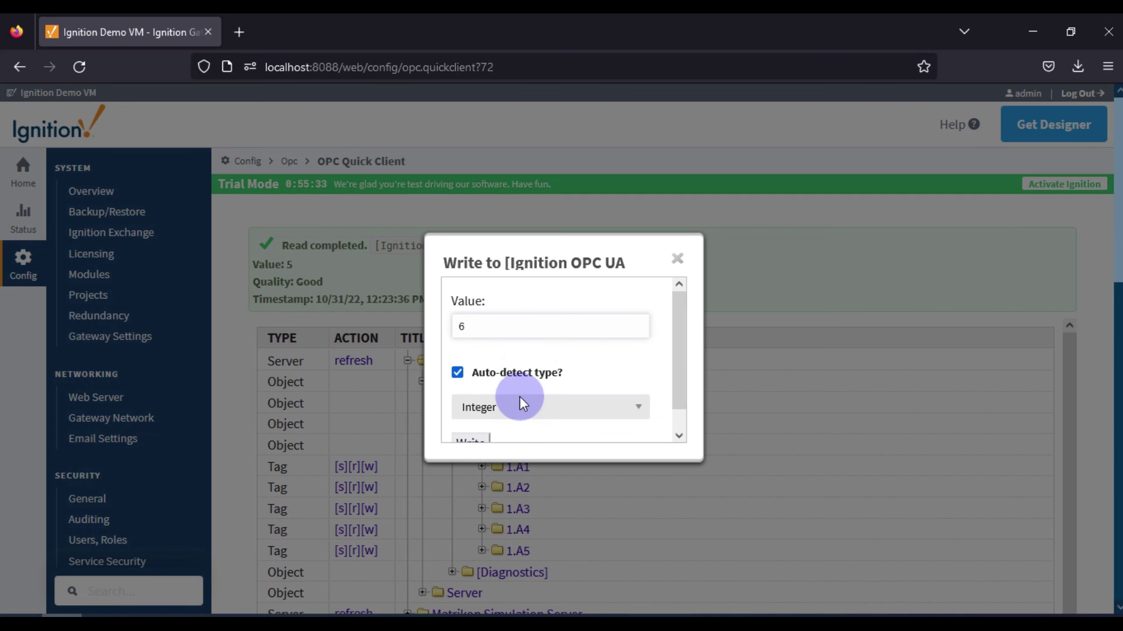
scroll(519, 401, down, 1)
click(465, 425)
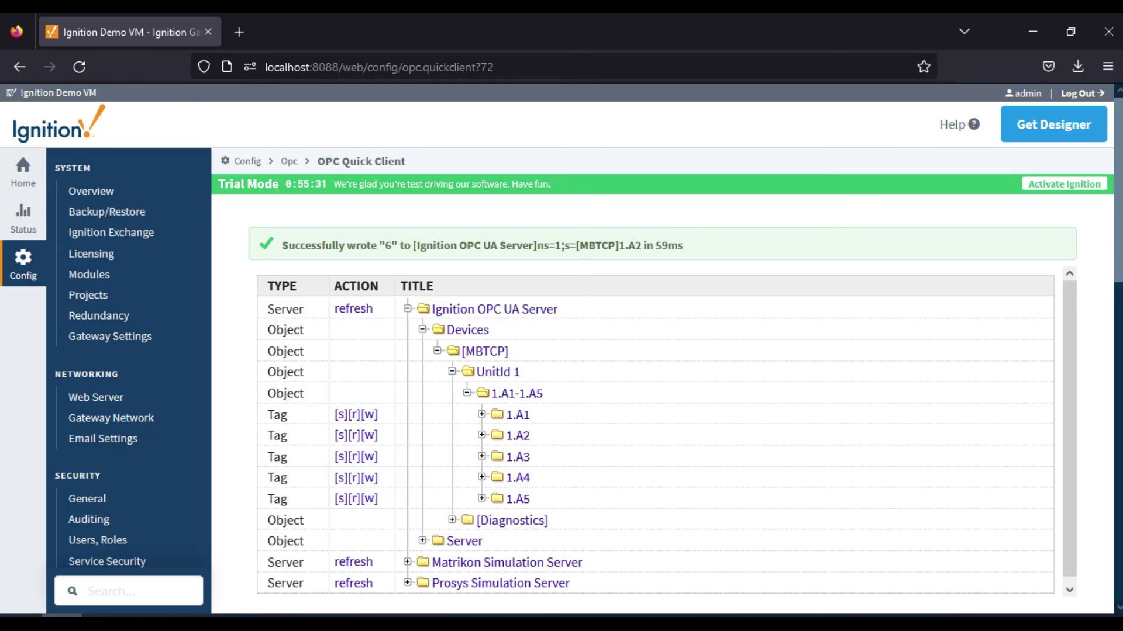
key(alt+Tab)
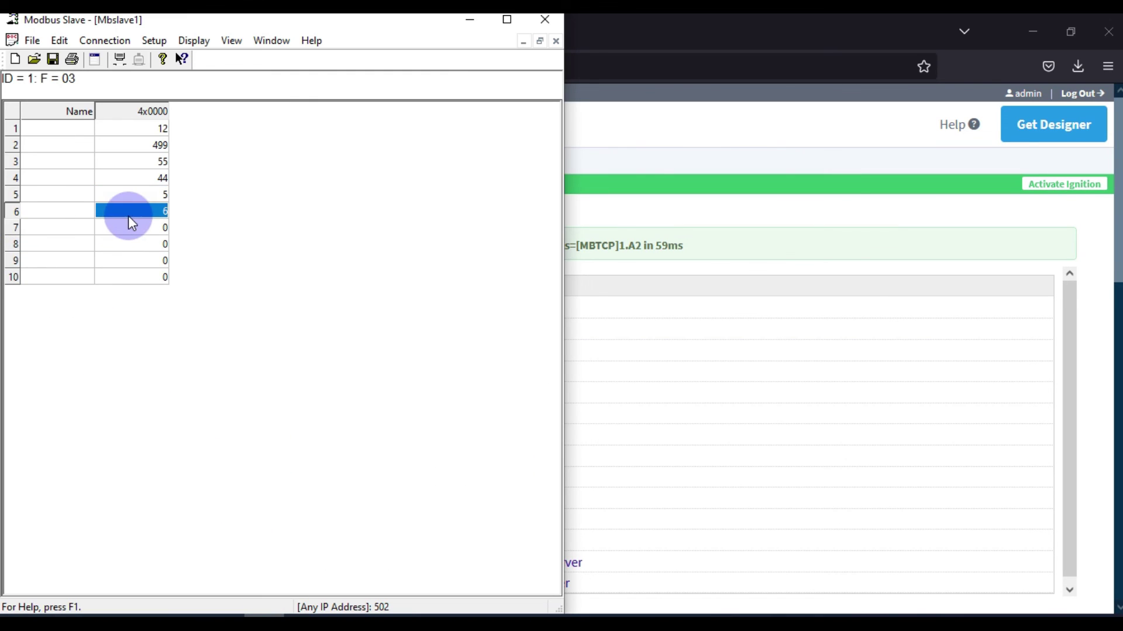
Return to the browser and open the MBTCP device's address configuration from the OPC UA device connections
click(686, 141)
scroll(105, 497, down, 10)
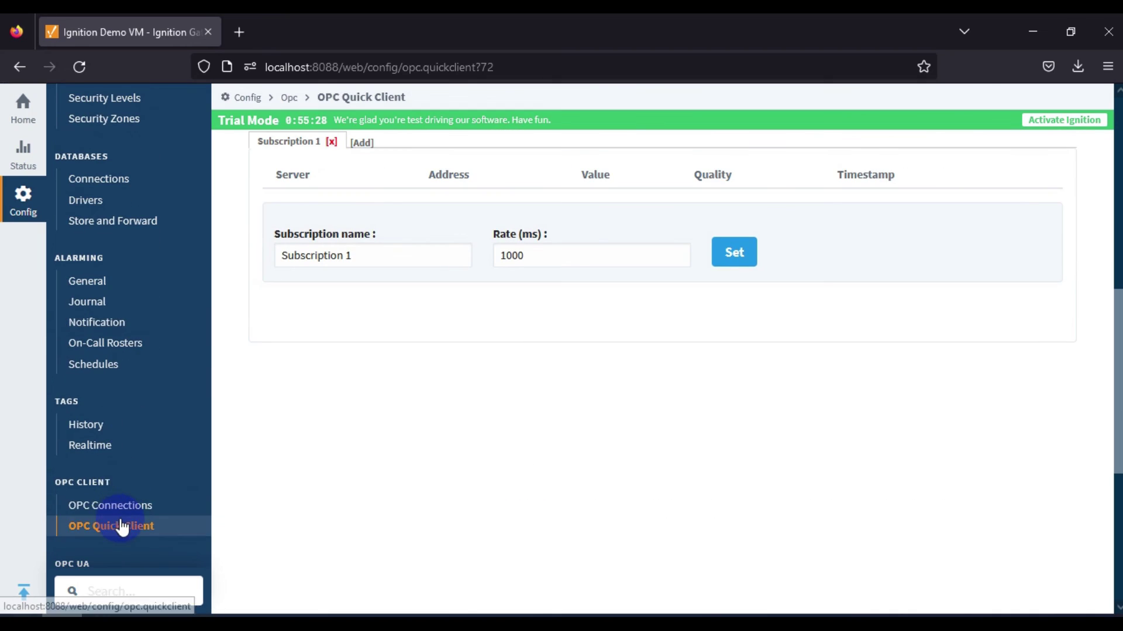
scroll(120, 526, down, 5)
click(136, 261)
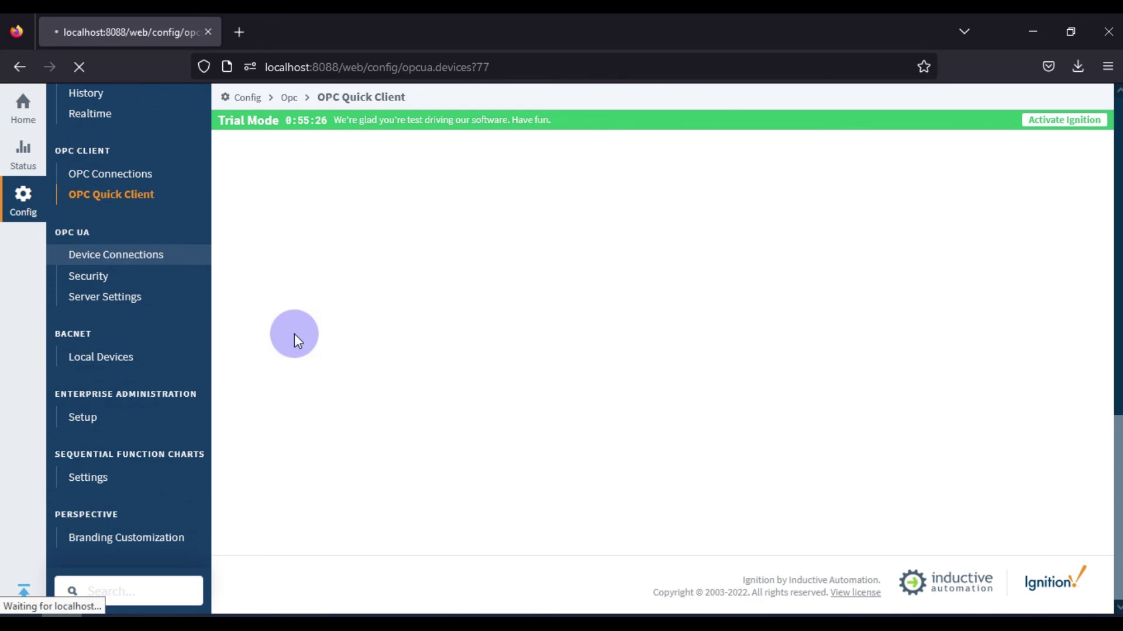
click(997, 281)
click(1007, 312)
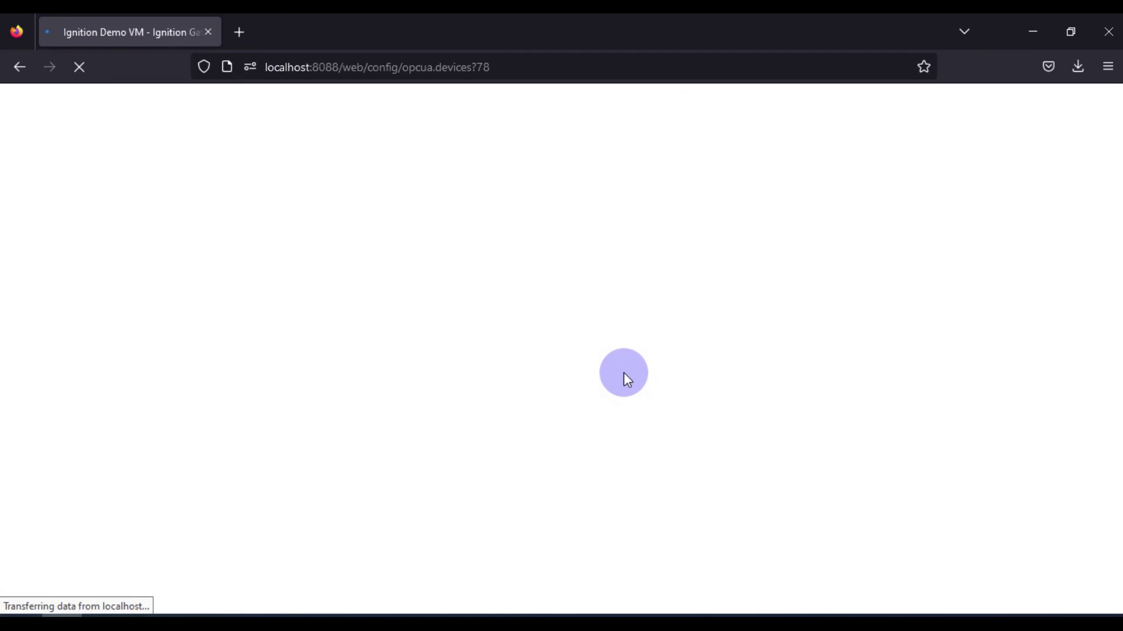
scroll(611, 376, down, 3)
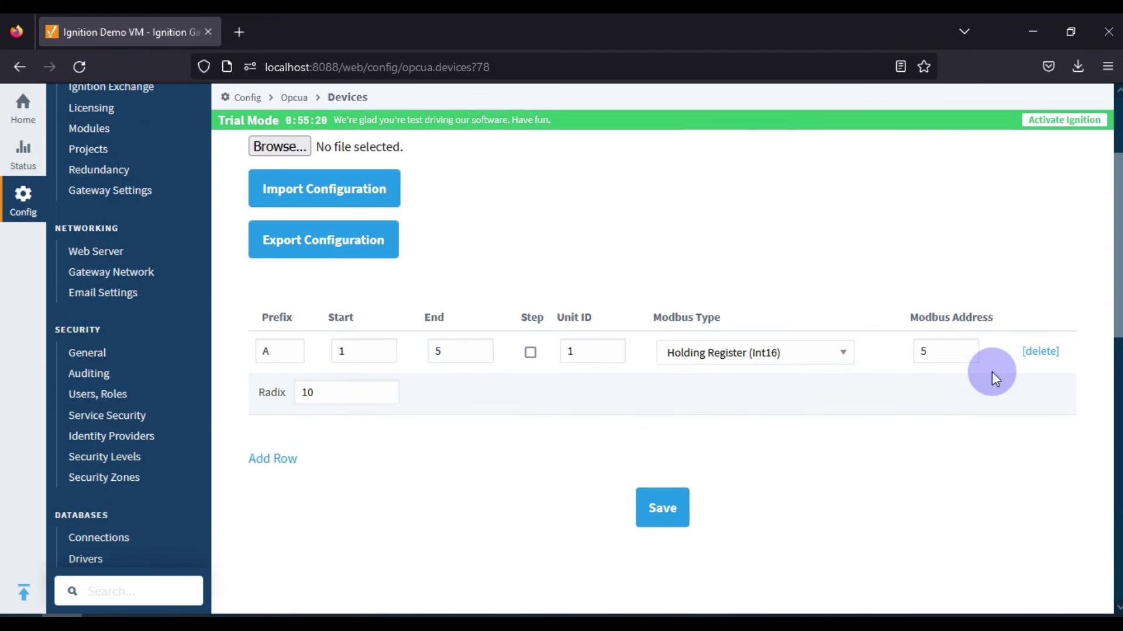
Examine the Modbus Address, Start and End values of the holding register row with prefix A
drag(932, 329, 944, 339)
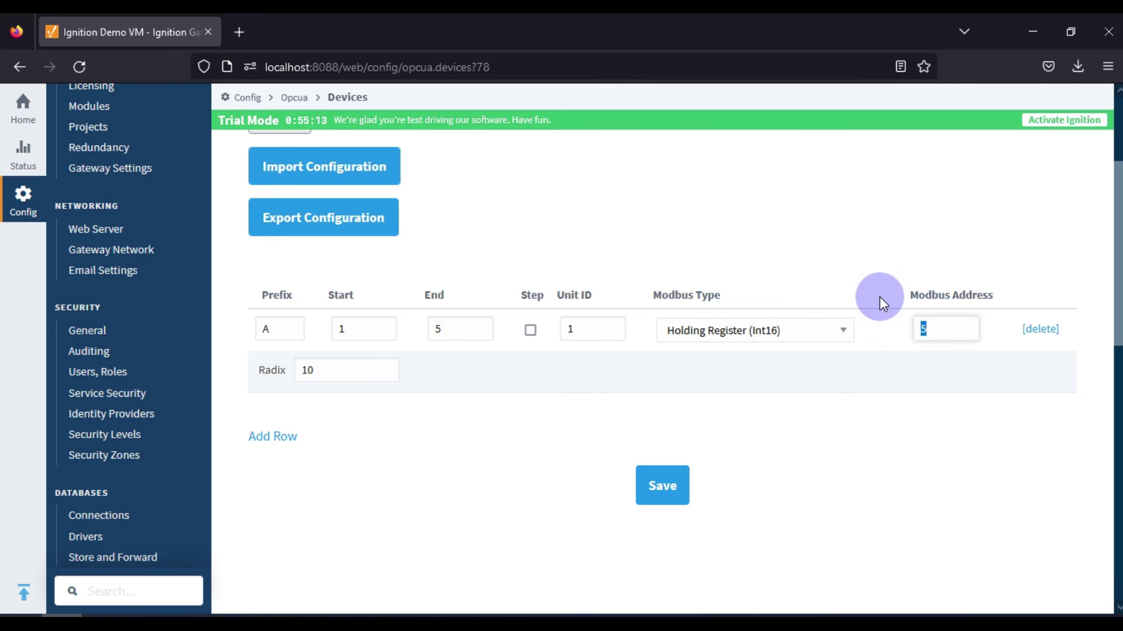
click(363, 329)
click(431, 337)
drag(431, 338, 341, 328)
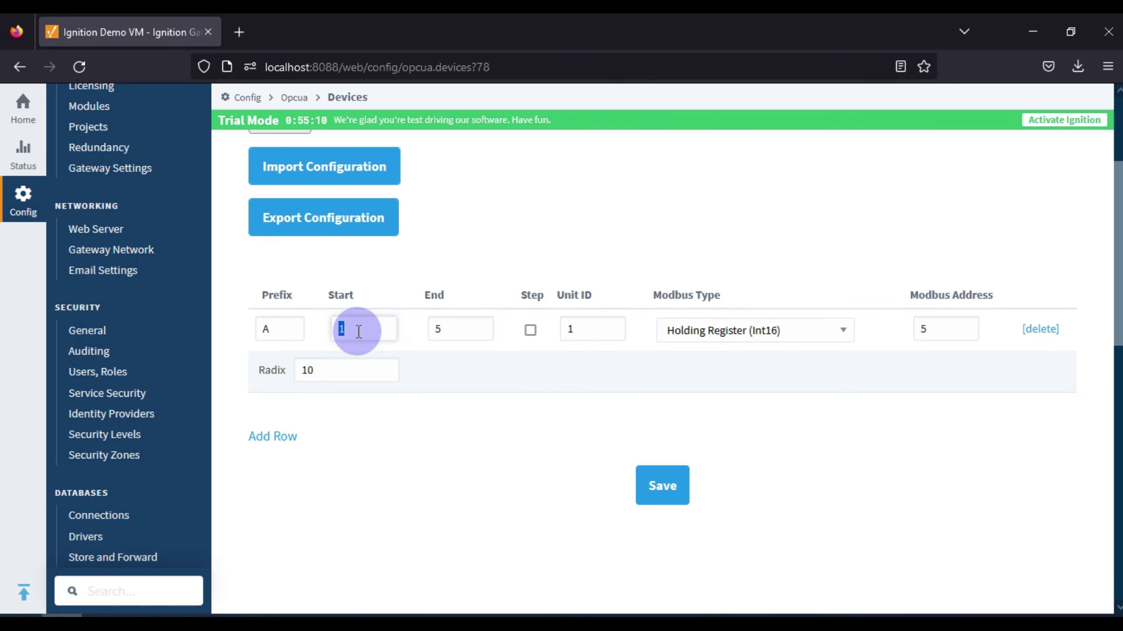
drag(434, 328, 409, 335)
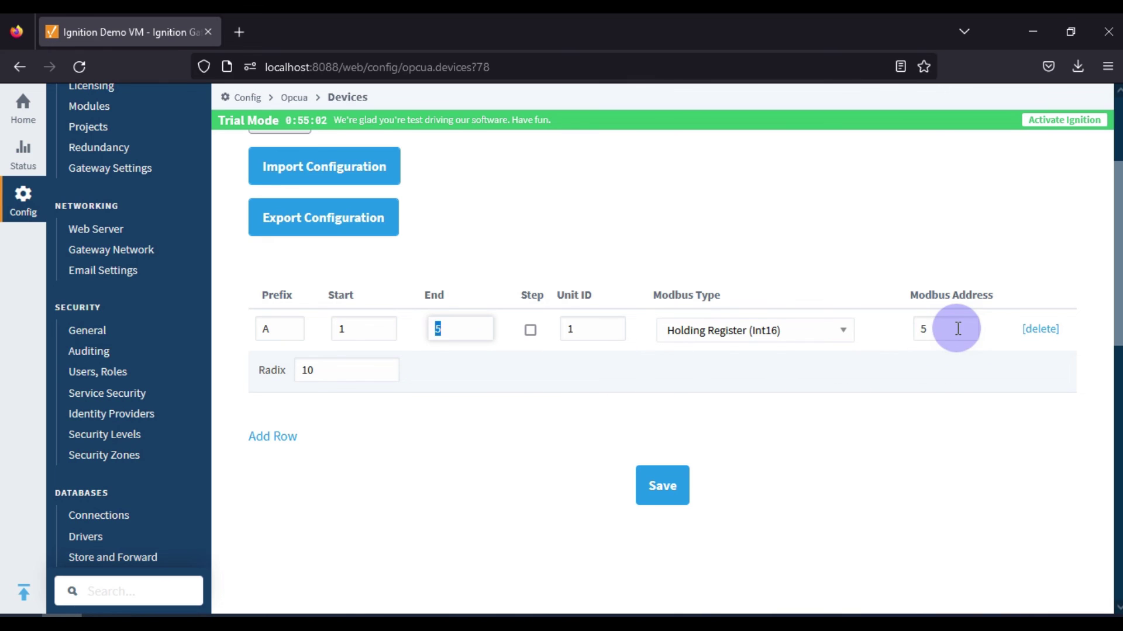
Set the row's Modbus Address to 1 and highlight register 1 in Modbus Slave for comparison
double_click(920, 327)
text(1)
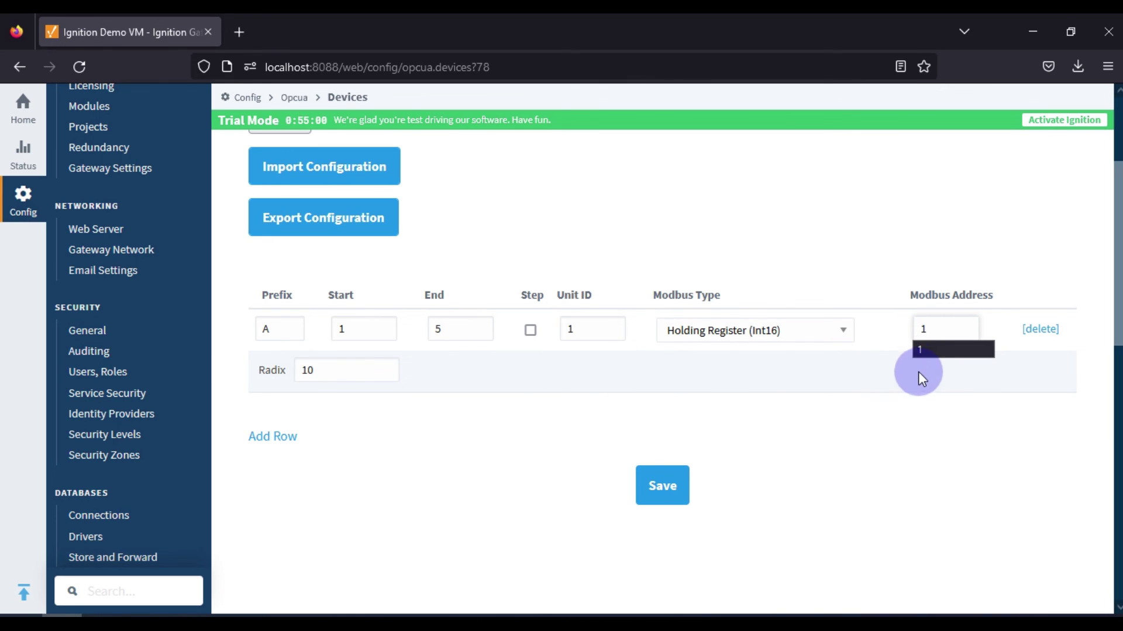
click(264, 623)
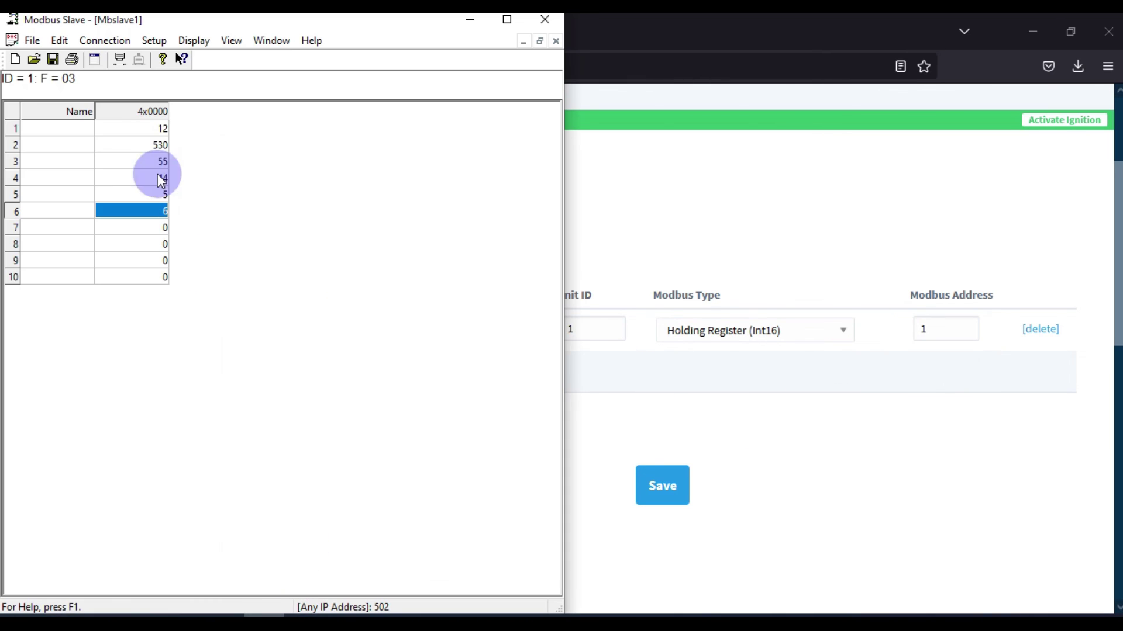
click(13, 128)
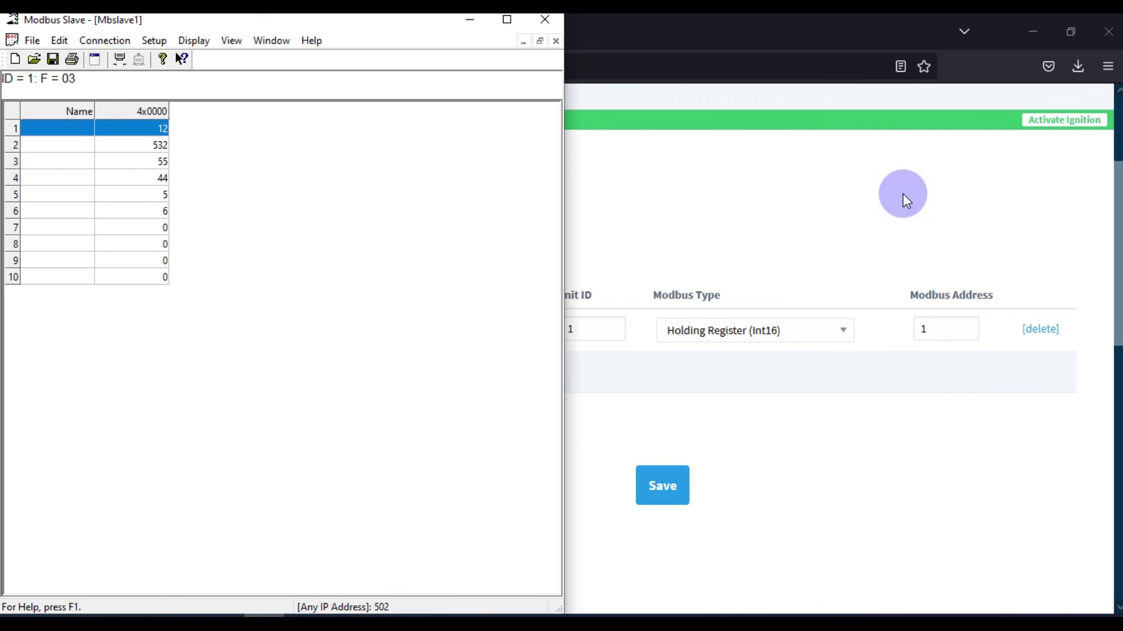
Set the row's Modbus Address to 3 and trace the mapped range over registers 3 to 7 in Modbus Slave
double_click(934, 331)
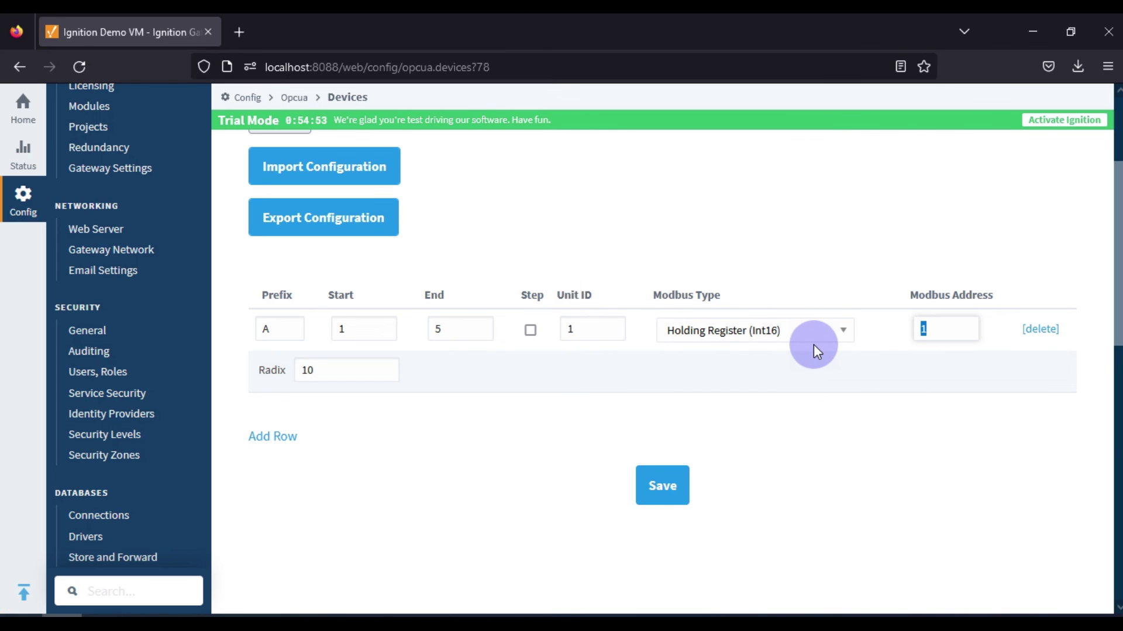
text(3)
click(264, 624)
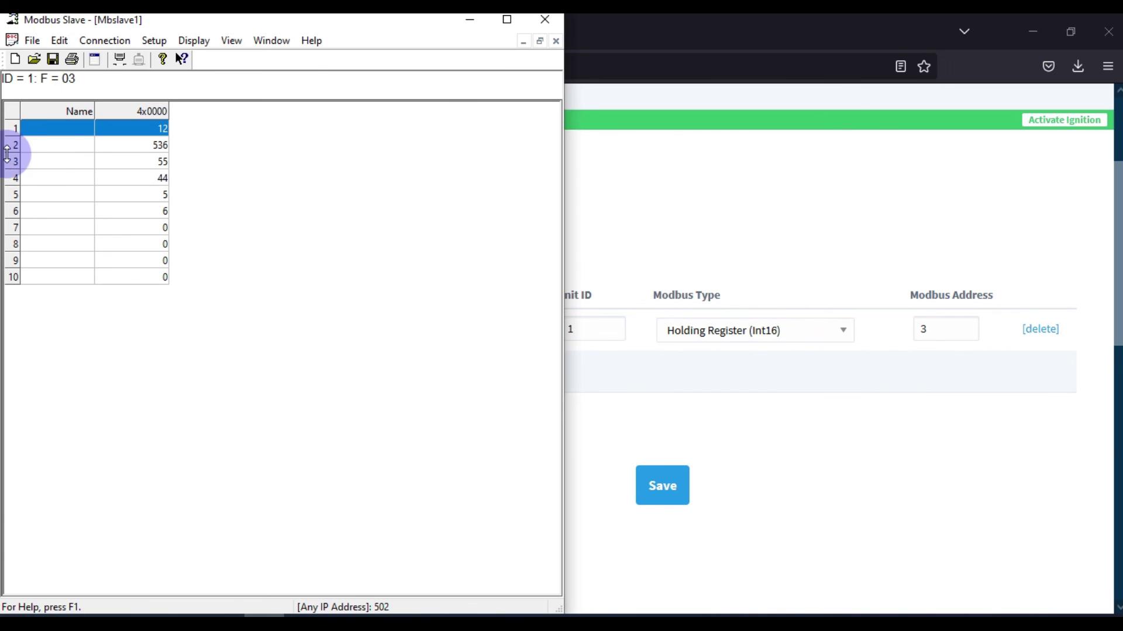
click(95, 159)
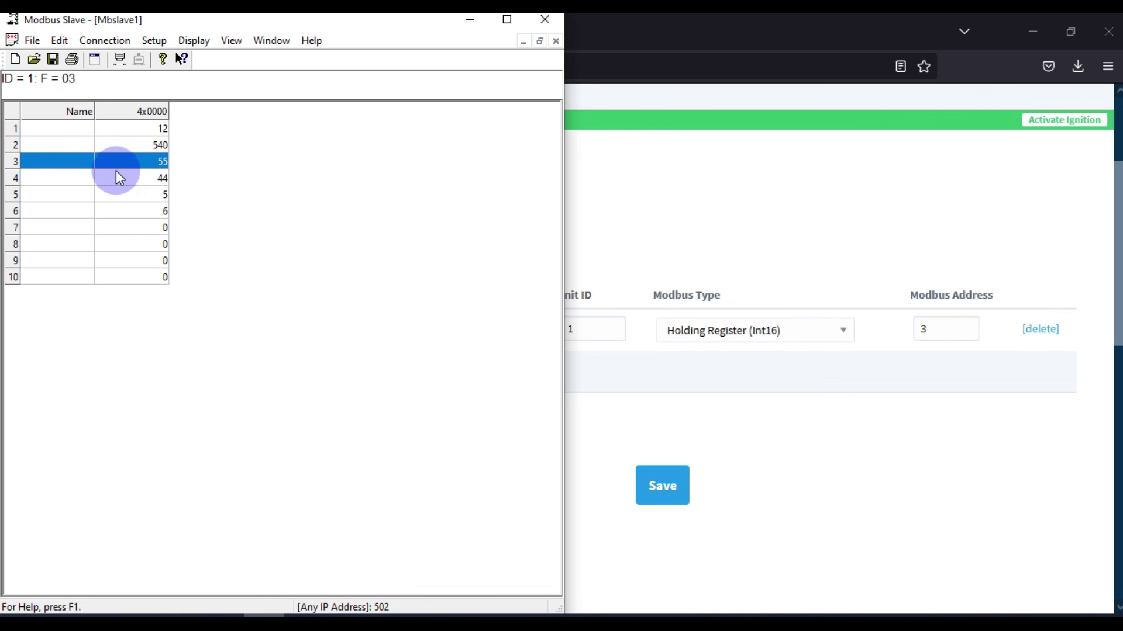
click(49, 164)
click(49, 185)
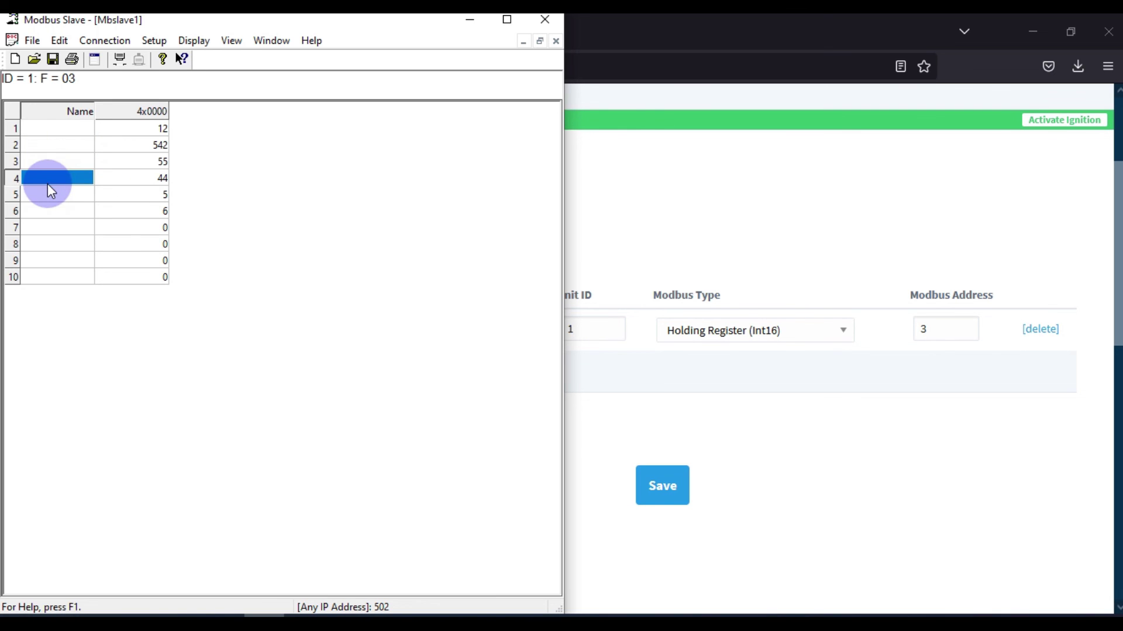
click(53, 199)
click(52, 211)
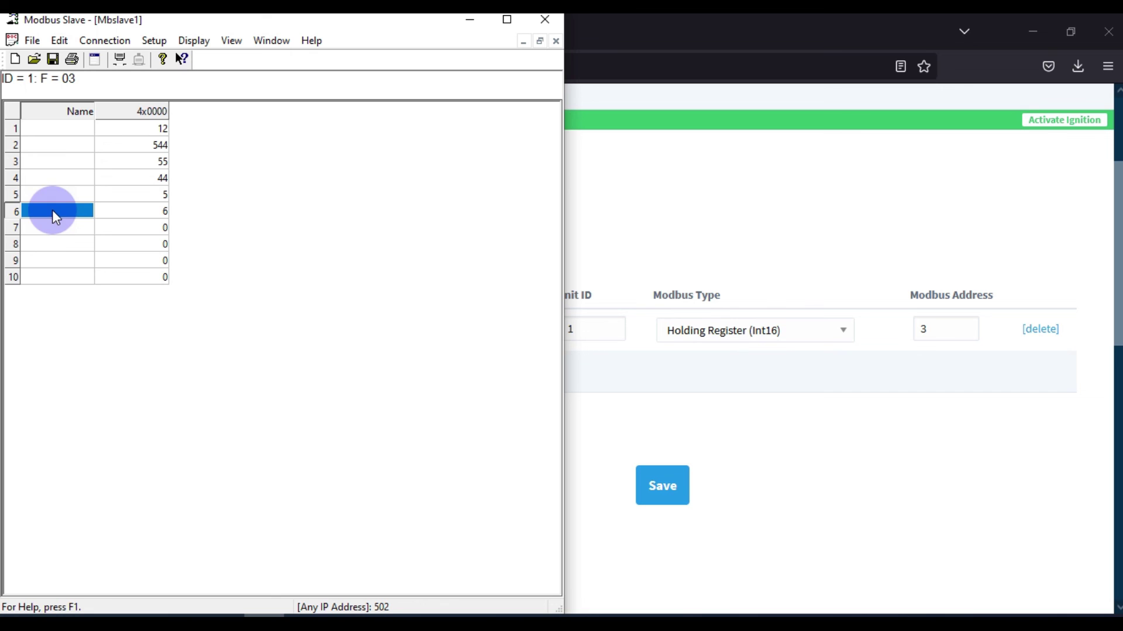
click(54, 227)
click(669, 234)
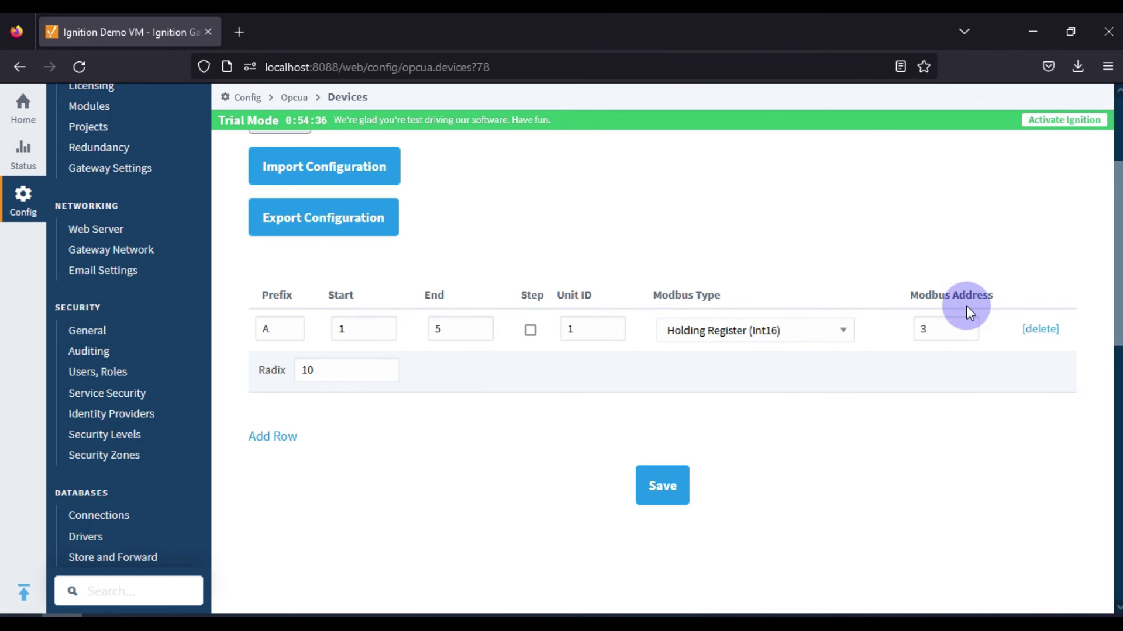
View the available Modbus Type options for the row and close the list, keeping Holding Register (Int16)
click(794, 341)
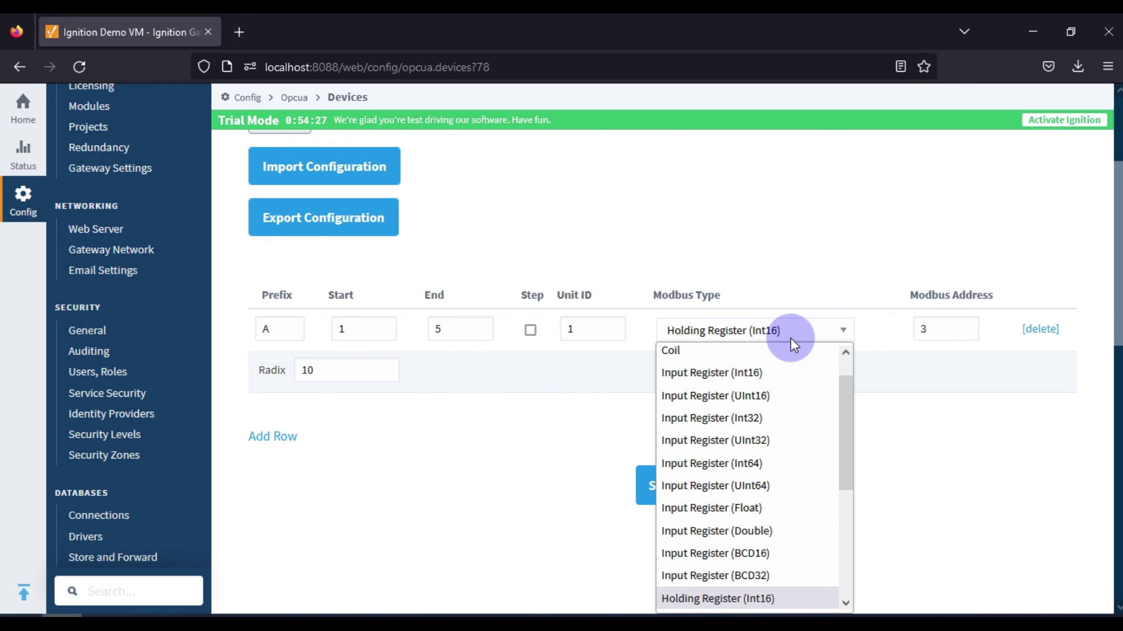
click(814, 264)
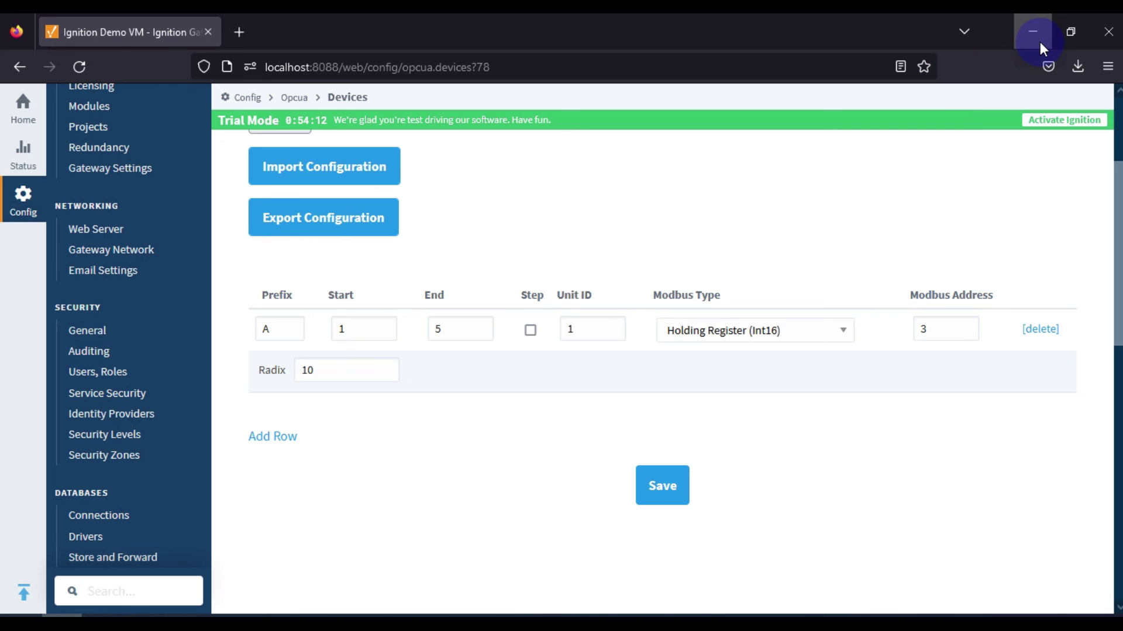
Save the MBTCP address configuration and minimize the browser and Modbus Slave windows
click(661, 502)
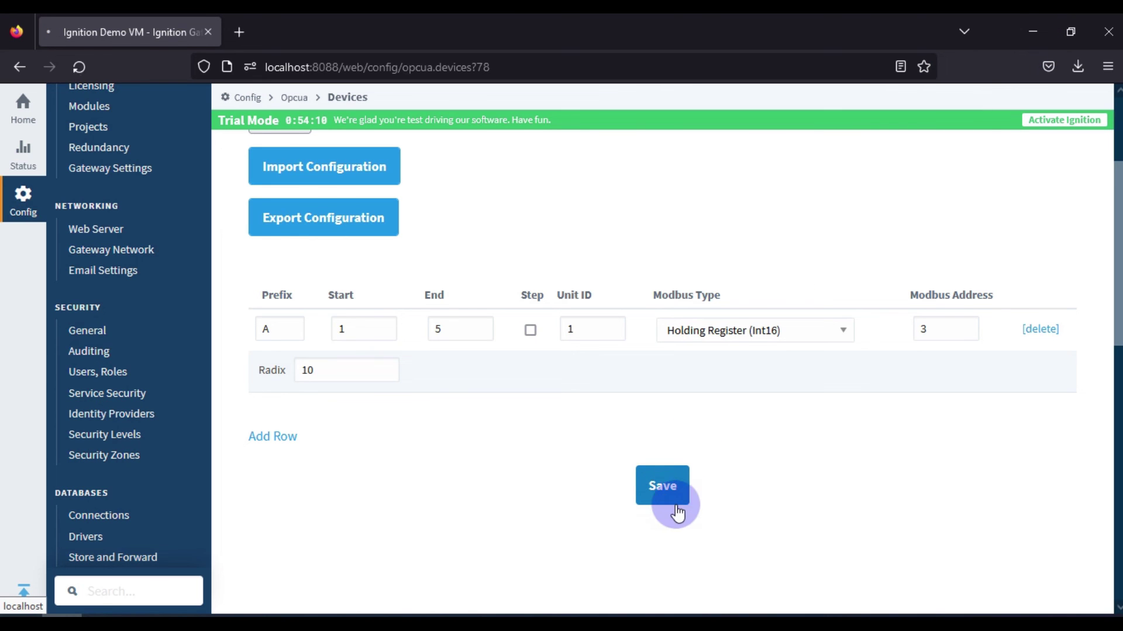
click(1032, 34)
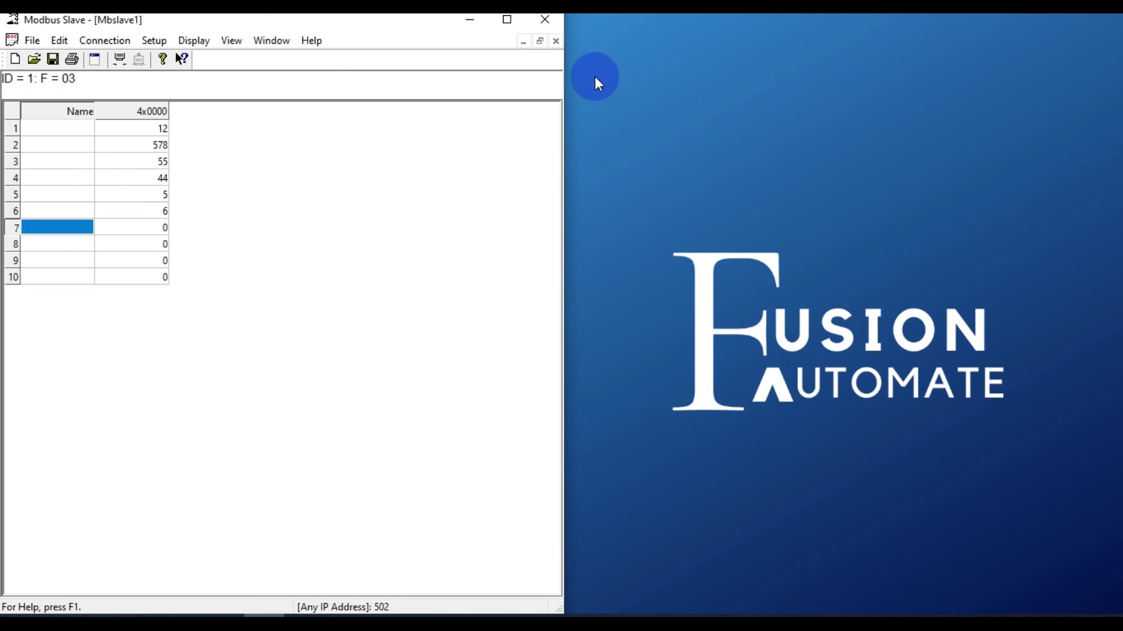
click(479, 21)
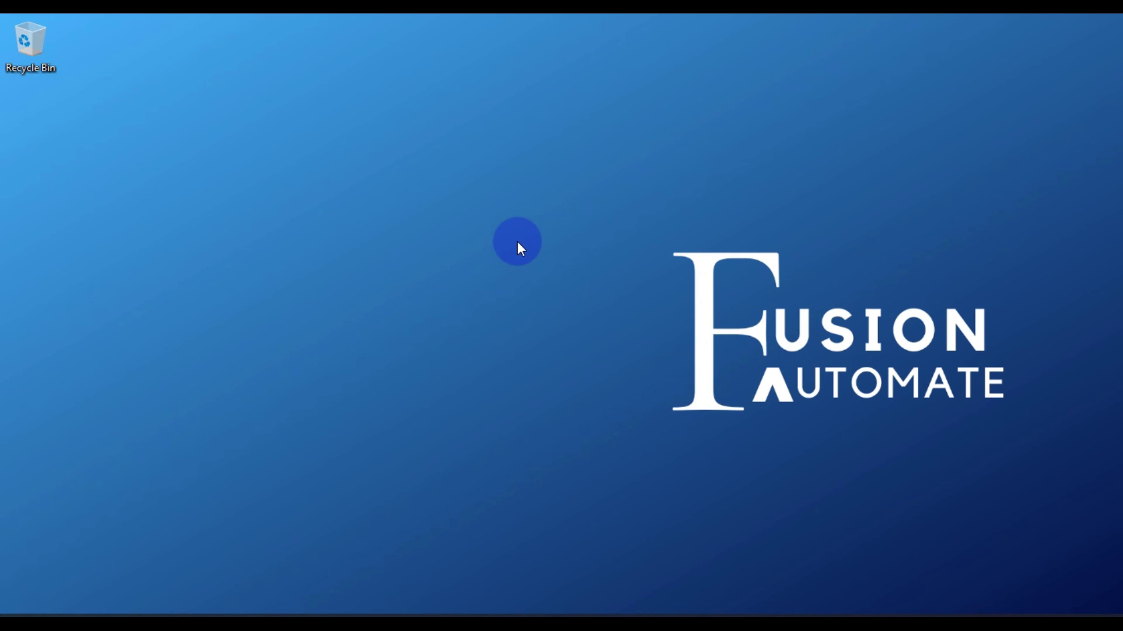